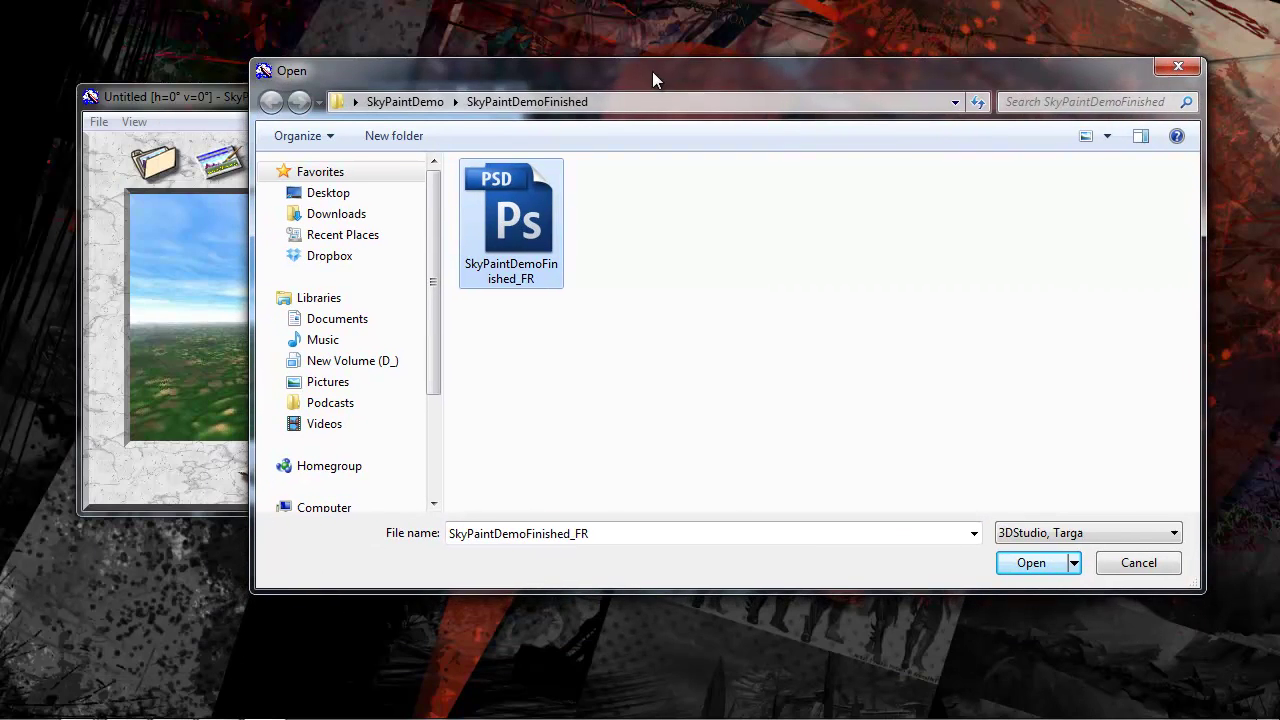
Step: Open the SkyPaintDemoFinished panorama in SkyPaint and send the sunset view to Photoshop for painting
{"action": "left_click", "coordinate": [1021, 560]}
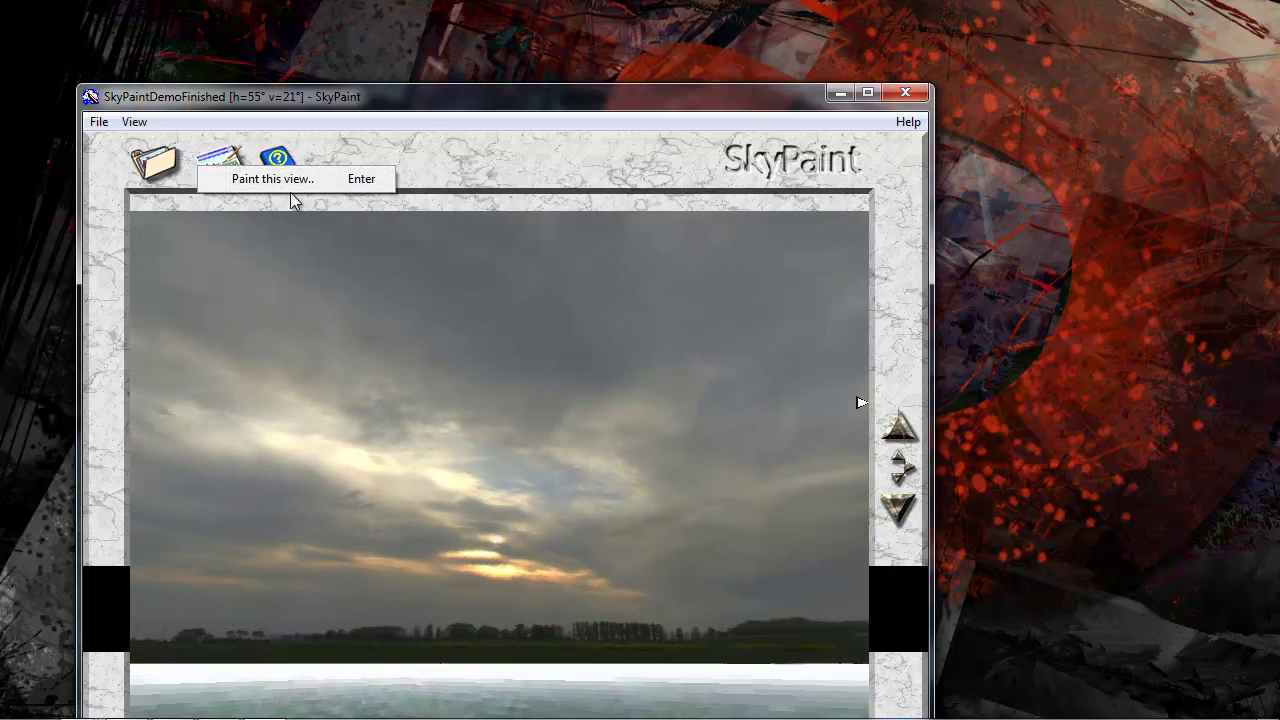
{"action": "left_click", "coordinate": [221, 163]}
{"action": "left_click", "coordinate": [138, 341]}
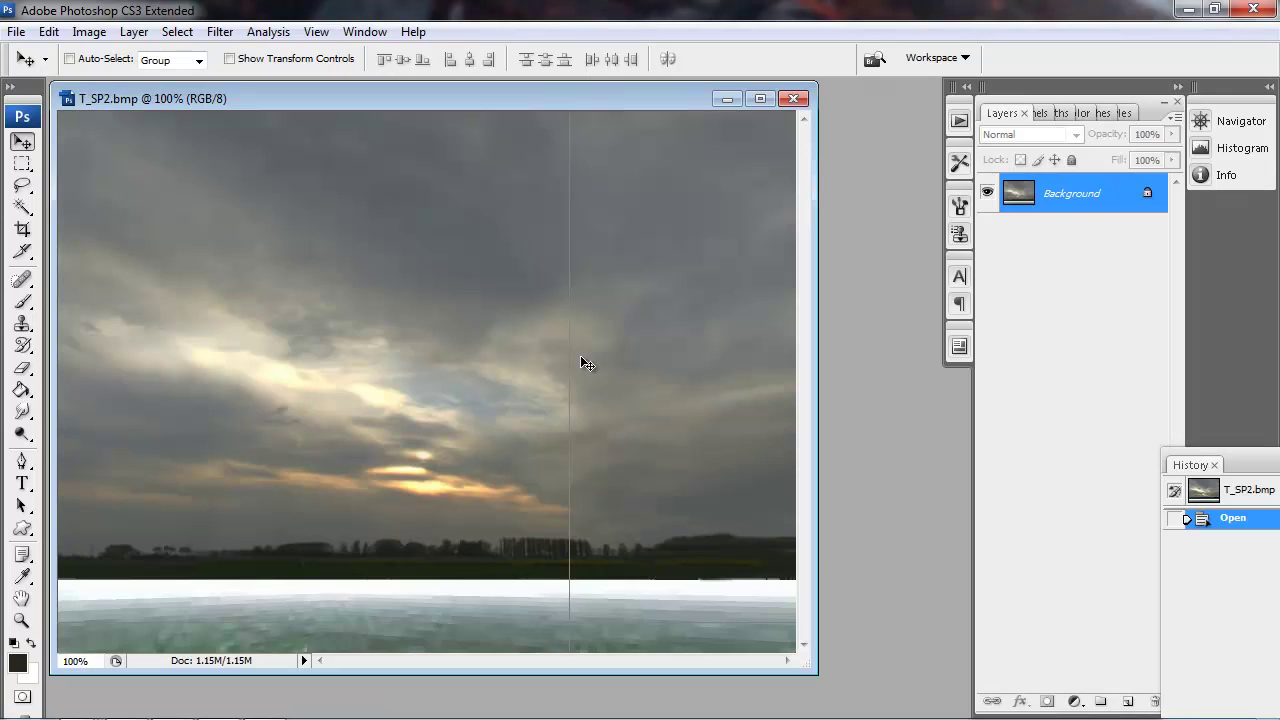
Step: Add a new layer with Linear Dodge blending and sample a pale cloud color for the brush
{"action": "left_click", "coordinate": [1127, 702]}
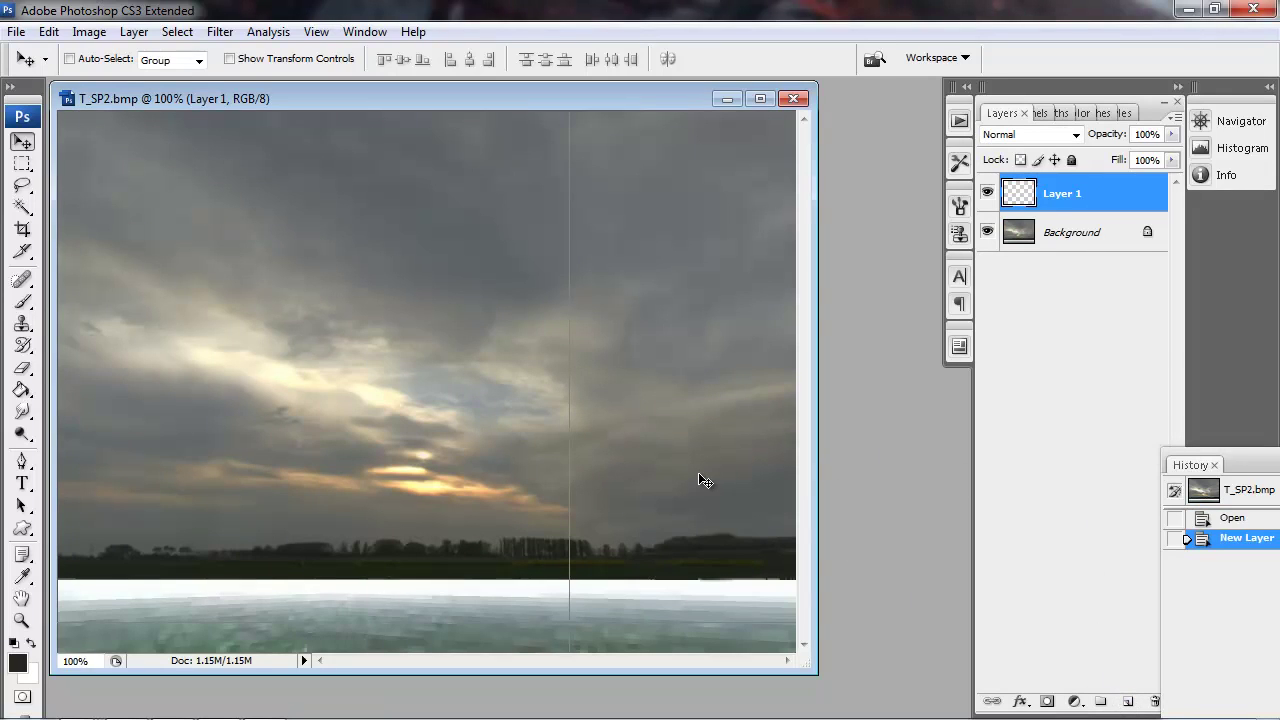
{"action": "key", "text": "i"}
{"action": "left_click", "coordinate": [373, 401]}
{"action": "key", "text": "b"}
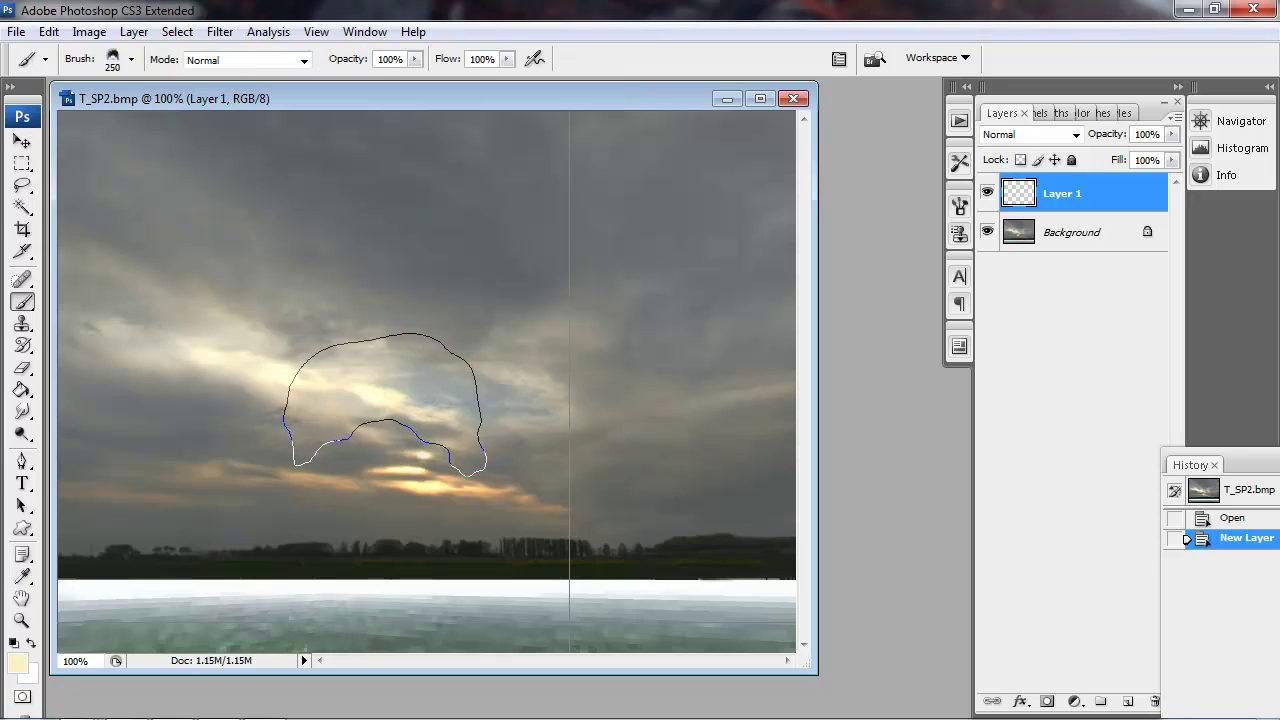
{"action": "right_click", "coordinate": [385, 405]}
{"action": "key", "text": "Escape"}
{"action": "left_click", "coordinate": [1030, 134]}
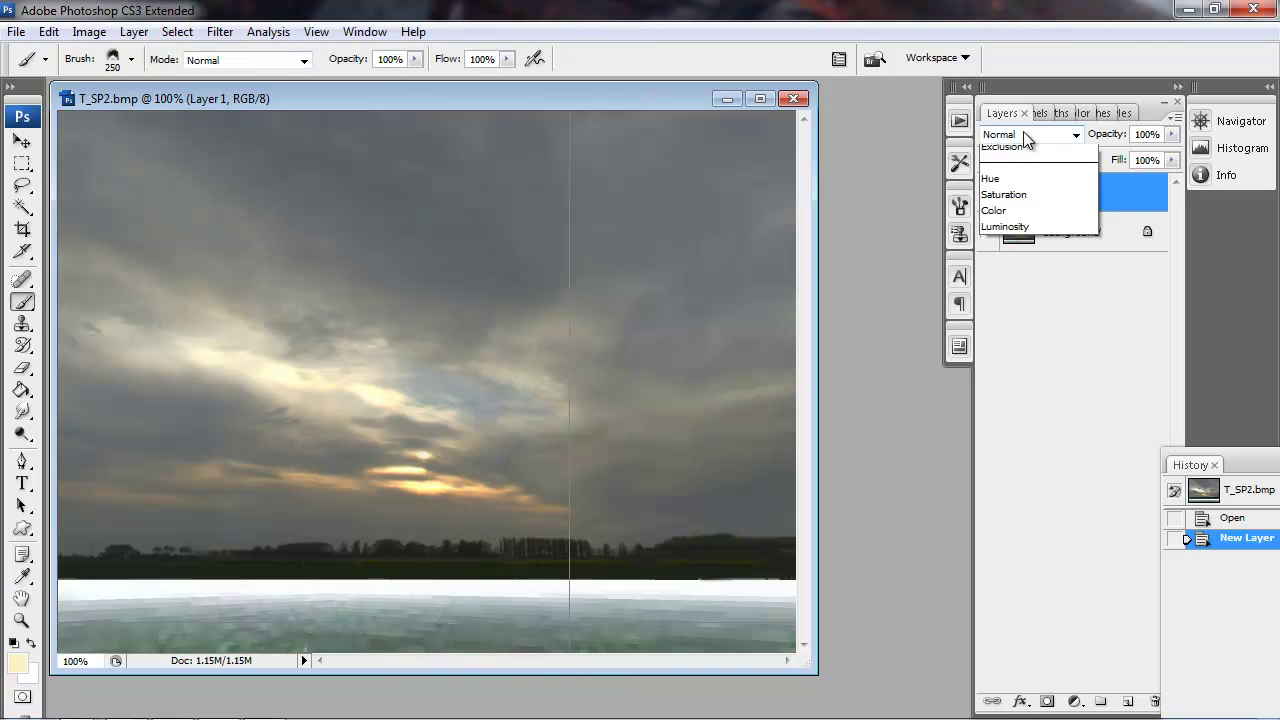
{"action": "left_click", "coordinate": [1022, 334]}
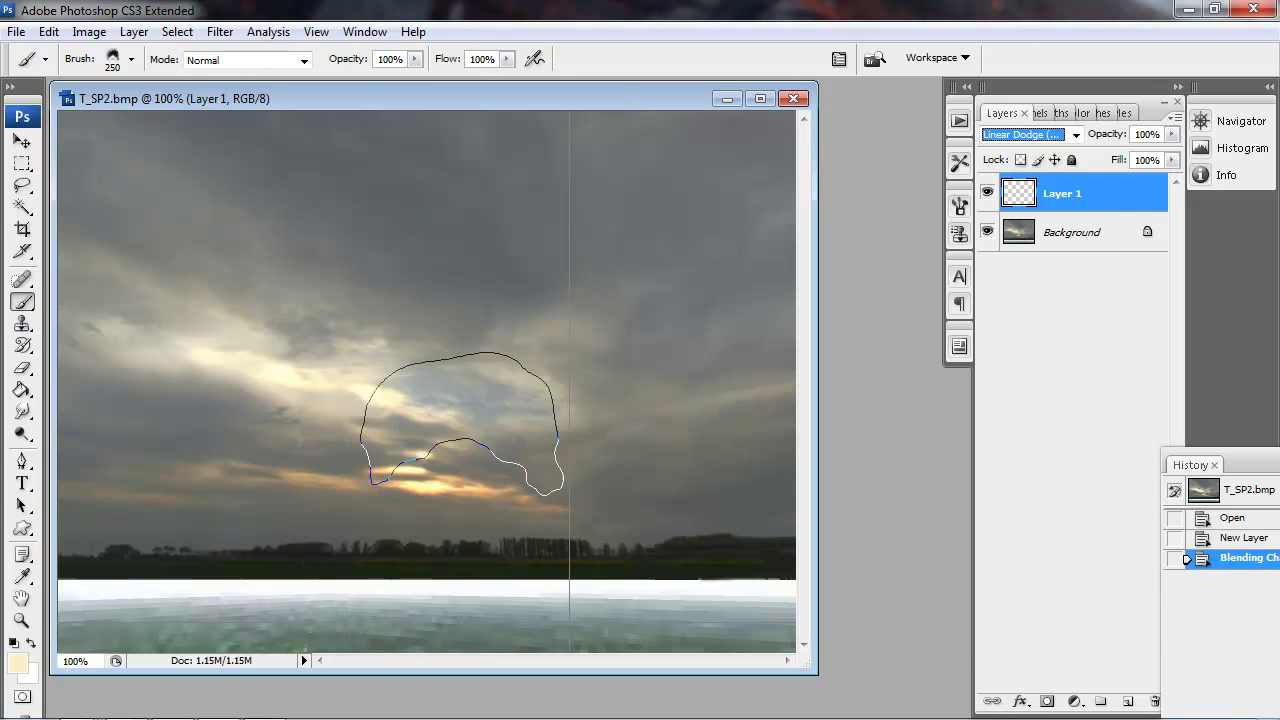
{"action": "left_click", "coordinate": [454, 400]}
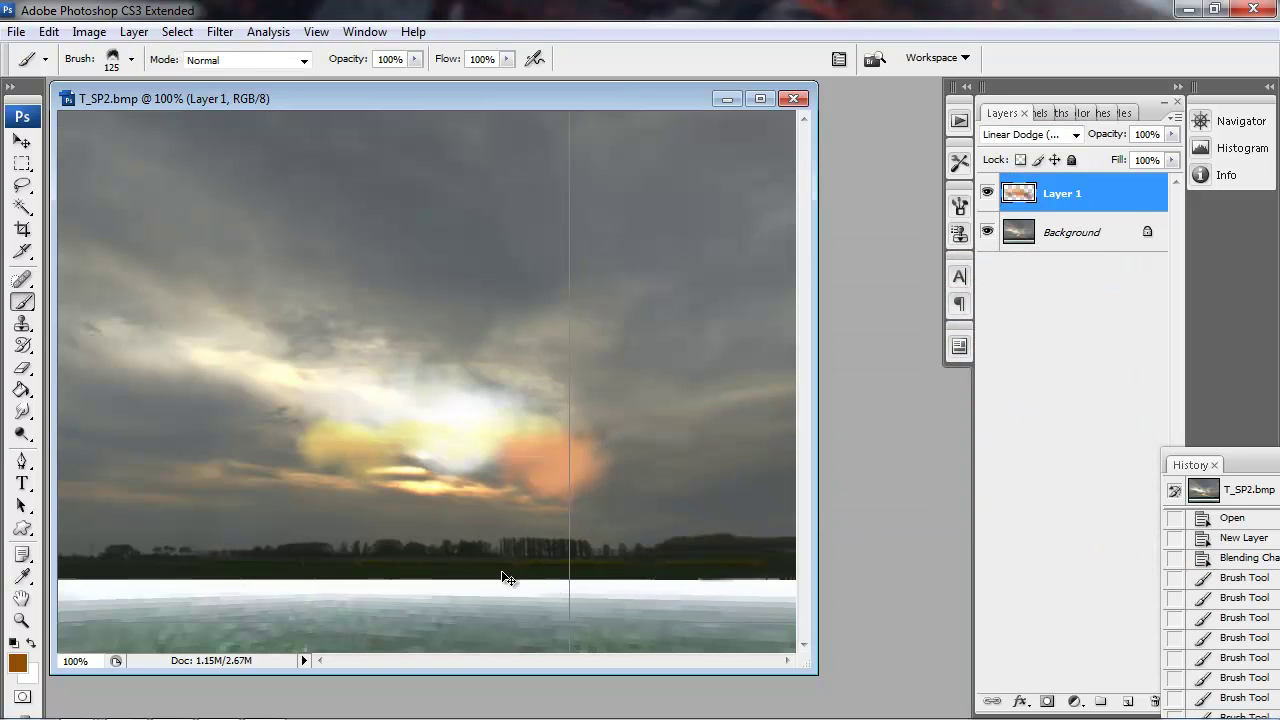
{"action": "key", "text": "ctrl+a"}
{"action": "key", "text": "Delete"}
Step: Dab a faint orange-brown glow beside the bright clouds with the textured brush reduced to 70 px
{"action": "left_click", "coordinate": [483, 440]}
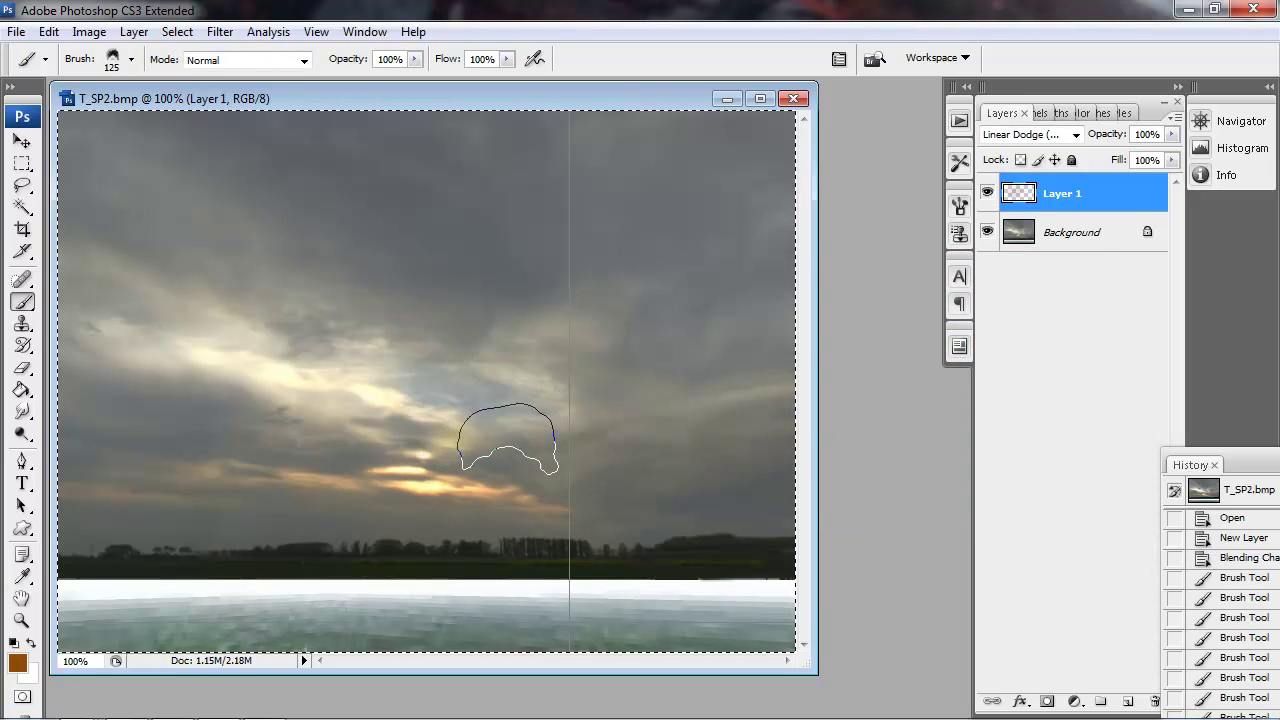
{"action": "key", "text": "bracketleft"}
{"action": "key", "text": "bracketleft"}
{"action": "key", "text": "bracketleft"}
{"action": "key", "text": "bracketleft"}
{"action": "left_click", "coordinate": [530, 437]}
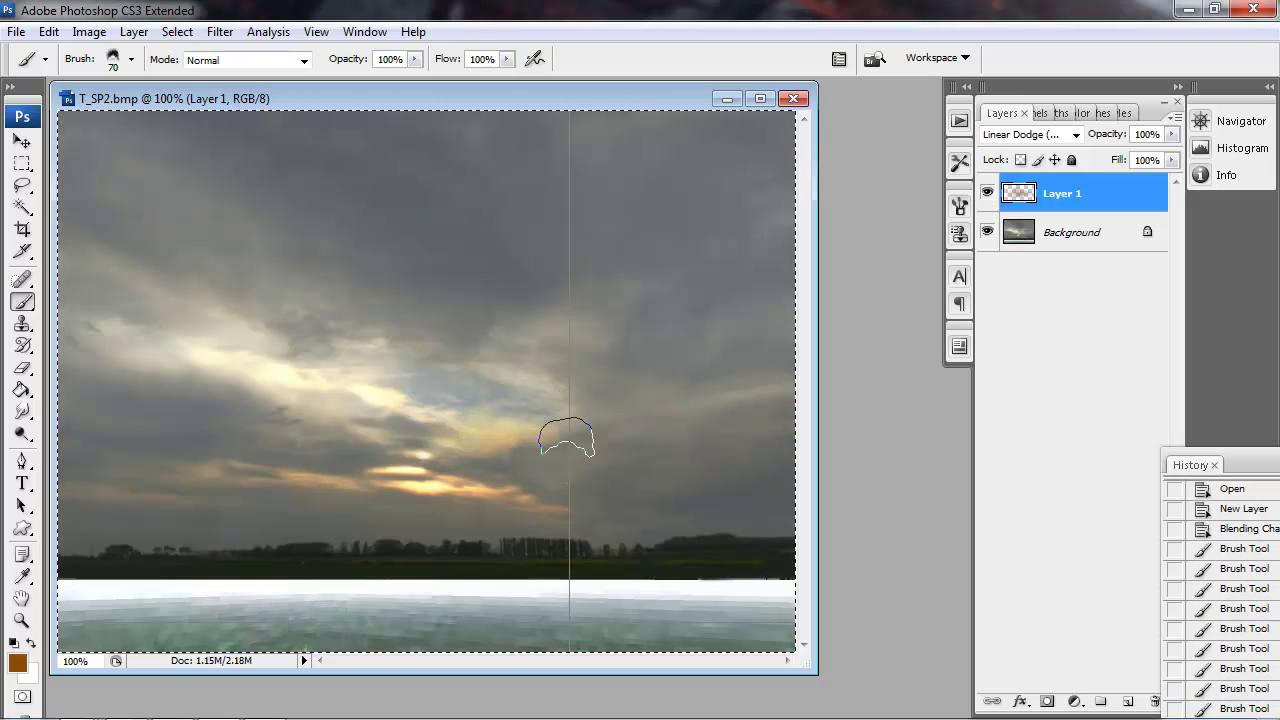
Step: Build up a yellow glow across the bright cloud band, enlarging the textured brush to 125 px
{"action": "key", "text": "bracketright"}
{"action": "left_click", "coordinate": [406, 405]}
{"action": "key", "text": "bracketright"}
{"action": "left_click", "coordinate": [440, 411]}
{"action": "left_click", "coordinate": [374, 389]}
{"action": "left_click", "coordinate": [475, 411]}
{"action": "key", "text": "bracketright"}
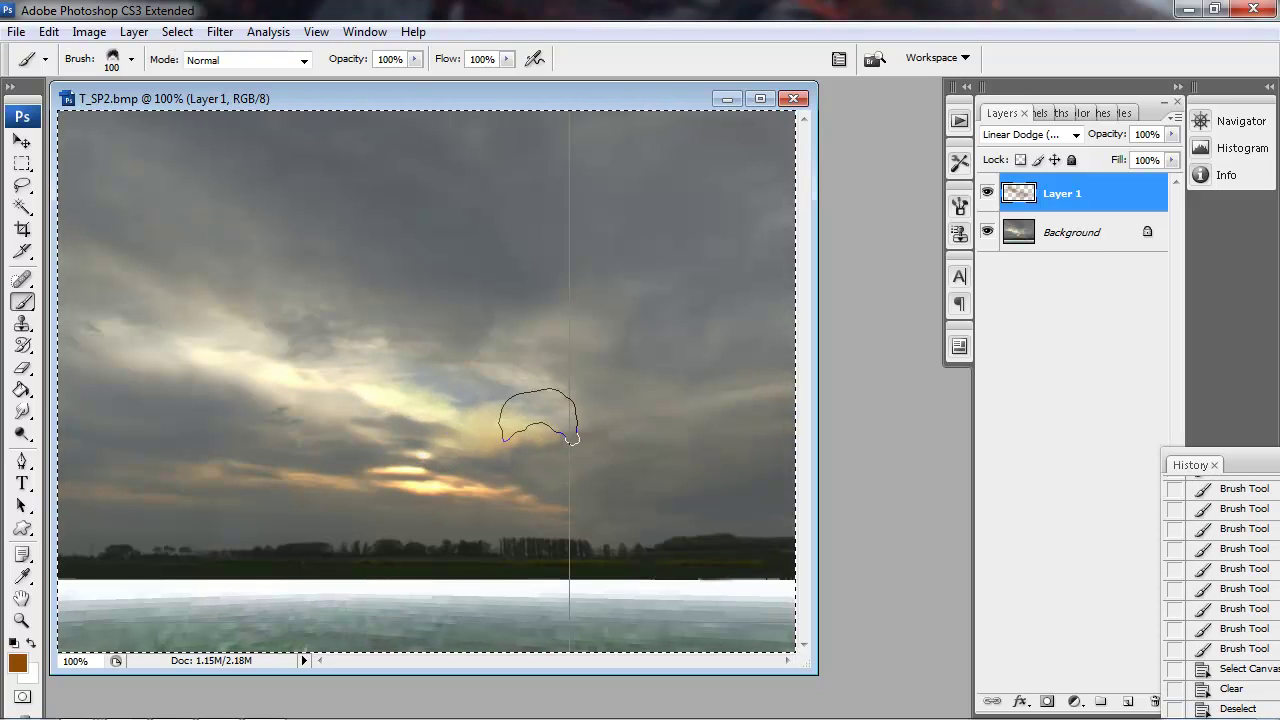
{"action": "left_click", "coordinate": [538, 418]}
{"action": "key", "text": "bracketright"}
{"action": "key", "text": "bracketright"}
{"action": "left_click", "coordinate": [498, 410]}
{"action": "left_click", "coordinate": [381, 392]}
{"action": "left_click", "coordinate": [259, 382]}
{"action": "key", "text": "bracketleft"}
{"action": "left_click", "coordinate": [357, 379]}
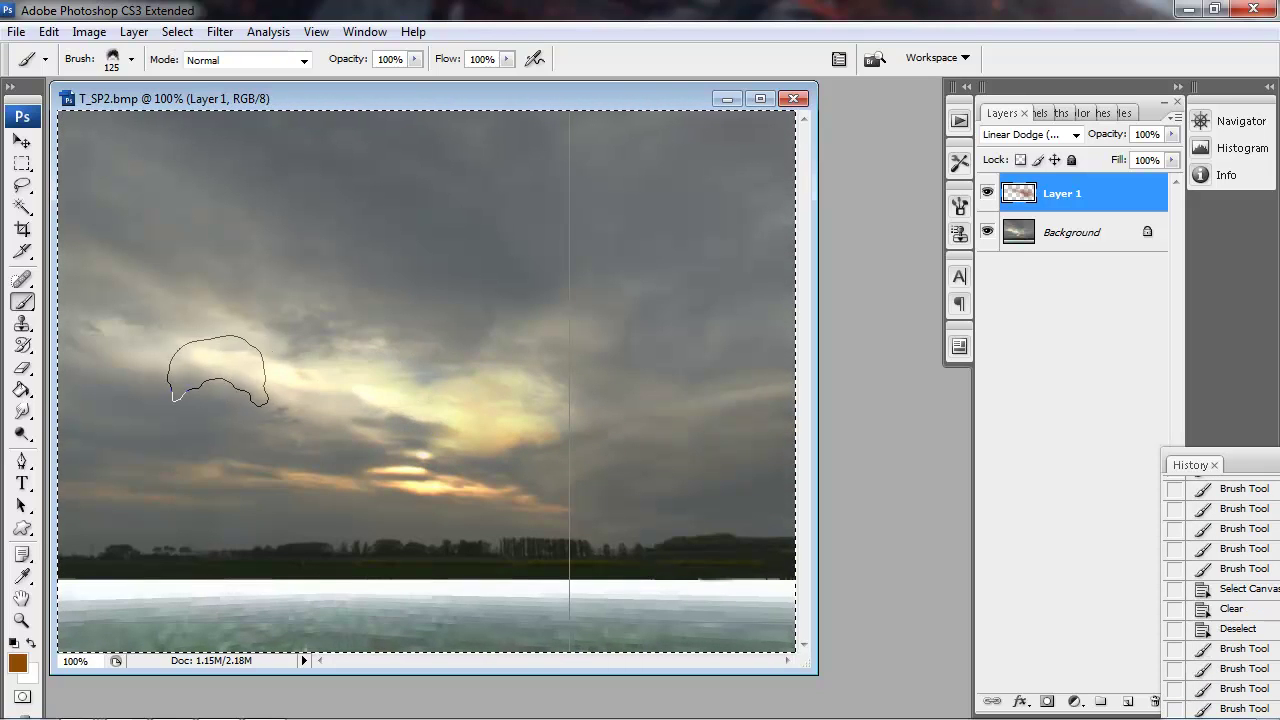
Step: Set the foreground color to the dark reddish brown 8f3205
{"action": "key", "text": "i"}
{"action": "key", "text": "b"}
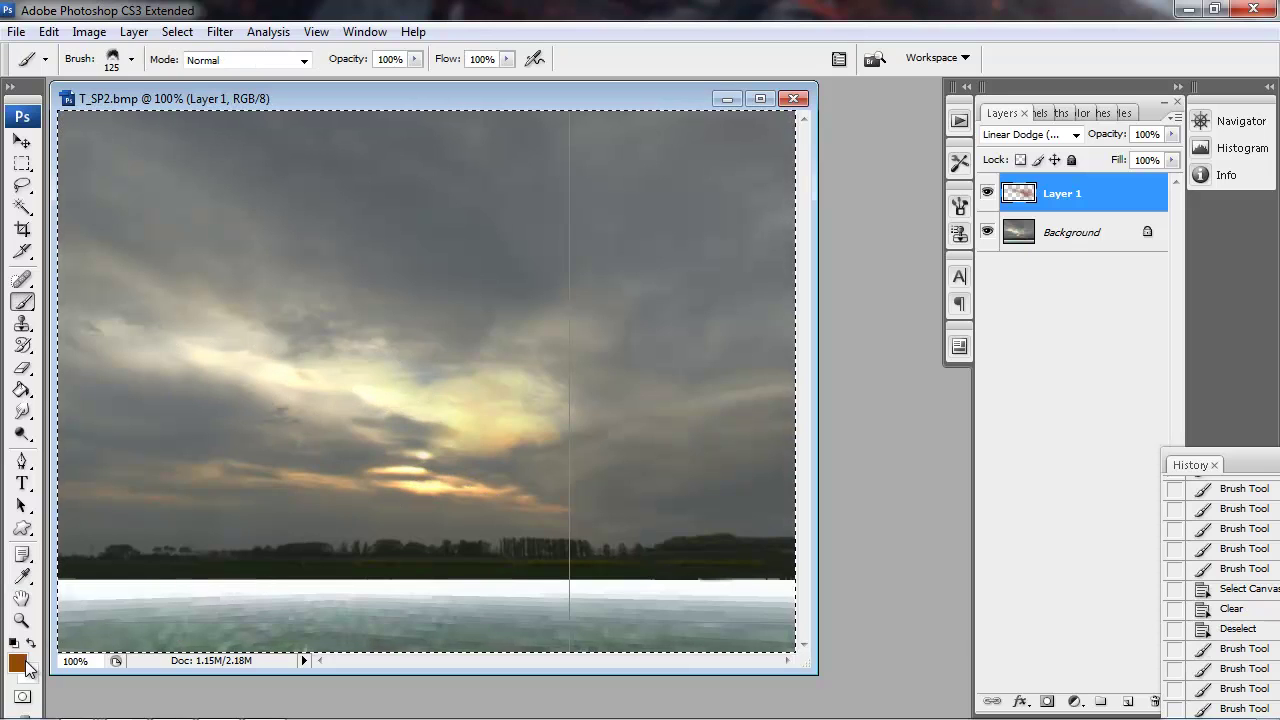
{"action": "left_click", "coordinate": [20, 663]}
{"action": "left_click_drag", "start_coordinate": [895, 560], "coordinate": [897, 562]}
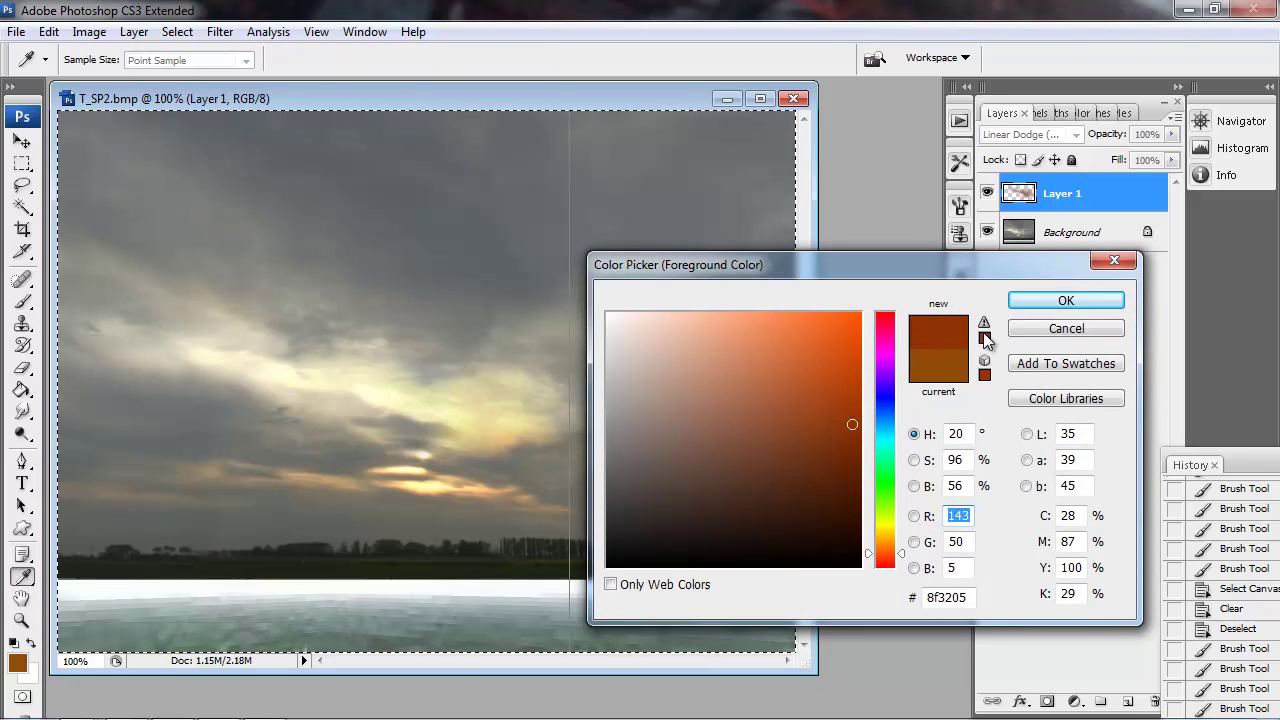
{"action": "left_click", "coordinate": [1066, 300]}
Step: Paint a reddish glow along the upper and right edges of the bright clouds, varying the brush size
{"action": "key", "text": "bracketright"}
{"action": "left_click_drag", "start_coordinate": [490, 436], "coordinate": [610, 423]}
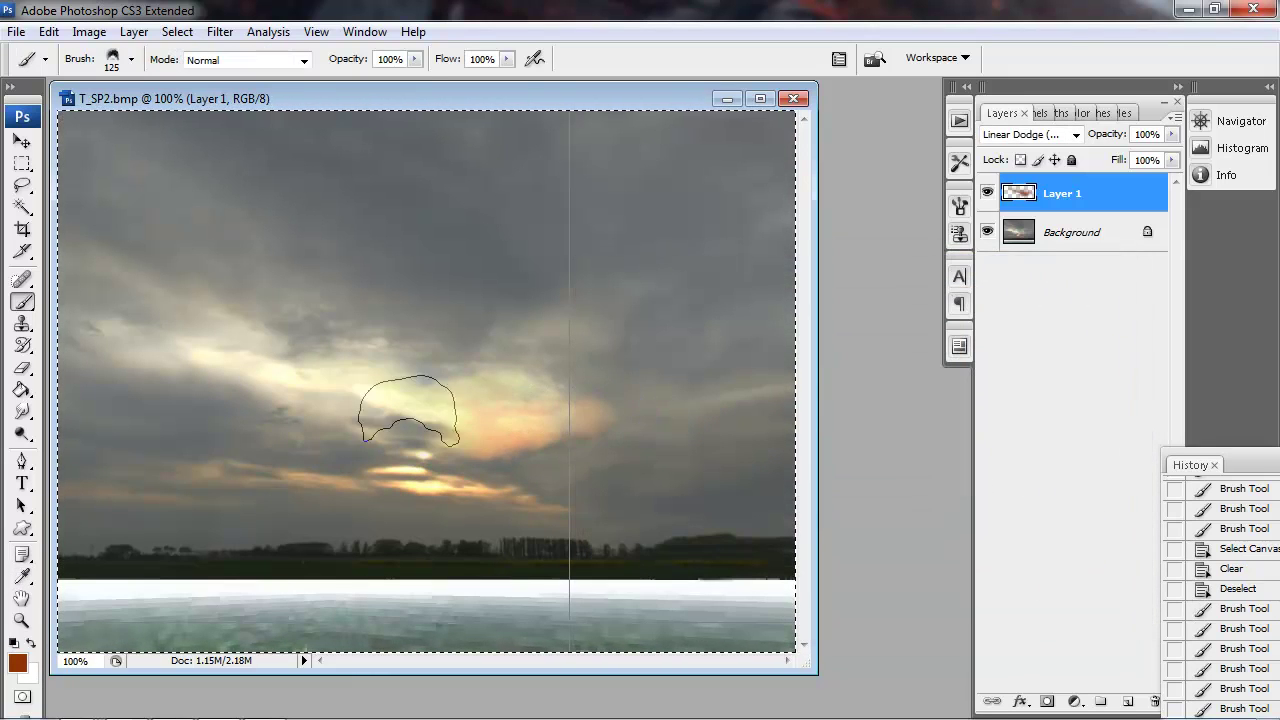
{"action": "left_click", "coordinate": [368, 406]}
{"action": "key", "text": "bracketright"}
{"action": "key", "text": "bracketleft"}
{"action": "left_click", "coordinate": [364, 400]}
{"action": "key", "text": "bracketleft"}
{"action": "key", "text": "bracketleft"}
{"action": "key", "text": "bracketleft"}
{"action": "left_click", "coordinate": [312, 374]}
{"action": "left_click_drag", "start_coordinate": [440, 345], "coordinate": [540, 365]}
{"action": "left_click", "coordinate": [622, 411]}
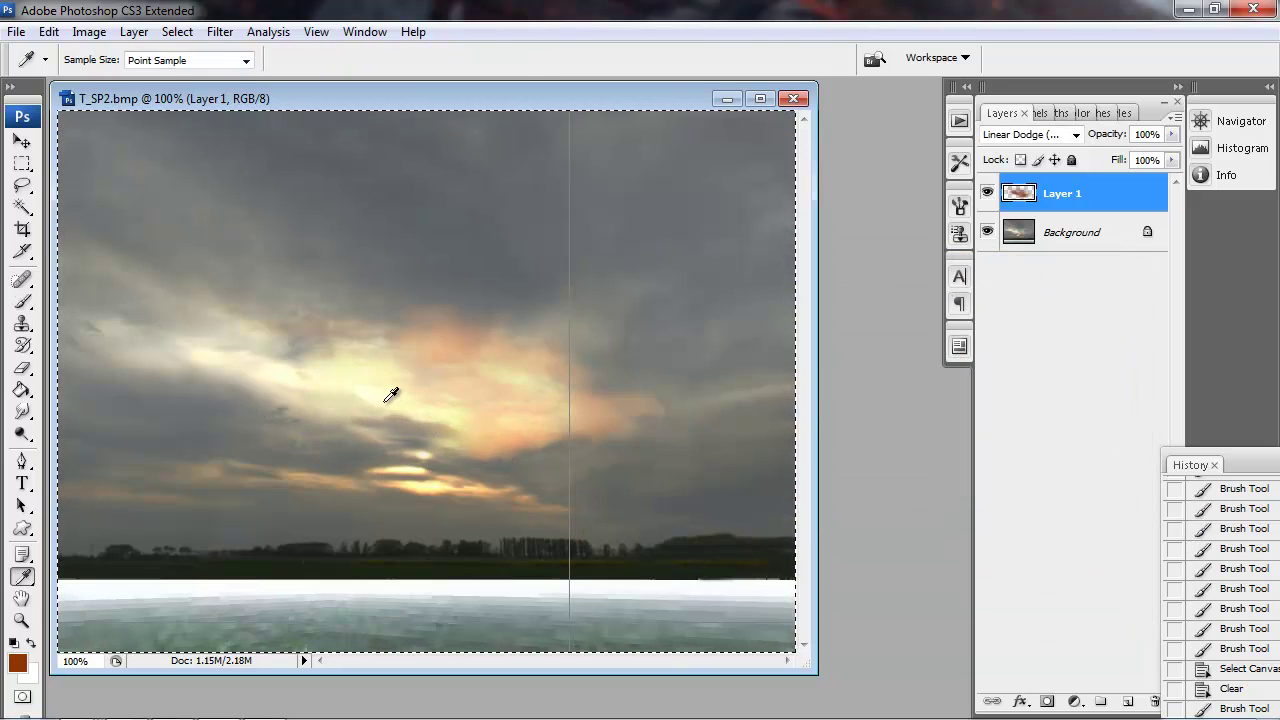
Step: Sample pale tones from the clouds and brighten the core of the glow to near white
{"action": "left_click", "coordinate": [388, 401], "text": "alt"}
{"action": "left_click_drag", "start_coordinate": [445, 399], "coordinate": [488, 400]}
{"action": "left_click", "coordinate": [375, 384]}
{"action": "left_click_drag", "start_coordinate": [375, 384], "coordinate": [450, 375]}
{"action": "left_click", "coordinate": [510, 380], "text": "alt"}
{"action": "left_click", "coordinate": [530, 385]}
Step: Erase the upper and right parts of the reddish glow with a large textured eraser up to 300 px
{"action": "key", "text": "e"}
{"action": "right_click", "coordinate": [458, 395]}
{"action": "left_click", "coordinate": [537, 418]}
{"action": "key", "text": "Return"}
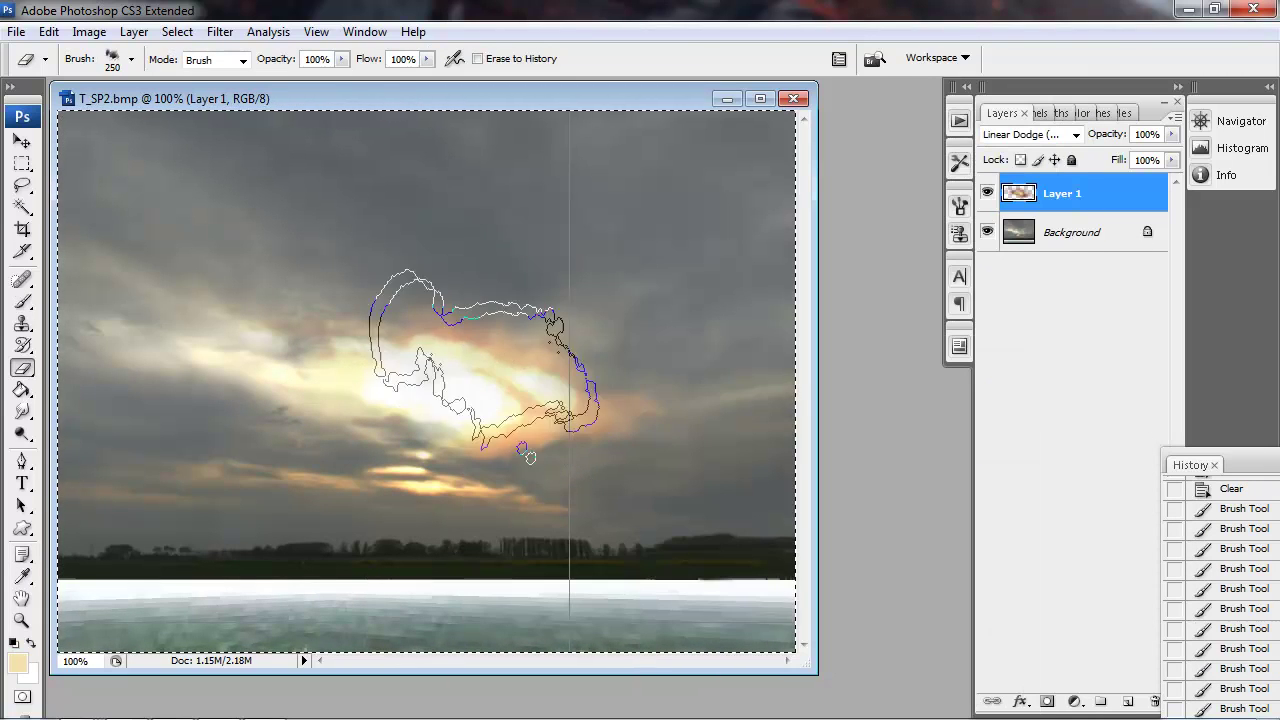
{"action": "left_click", "coordinate": [600, 380]}
{"action": "left_click", "coordinate": [556, 382]}
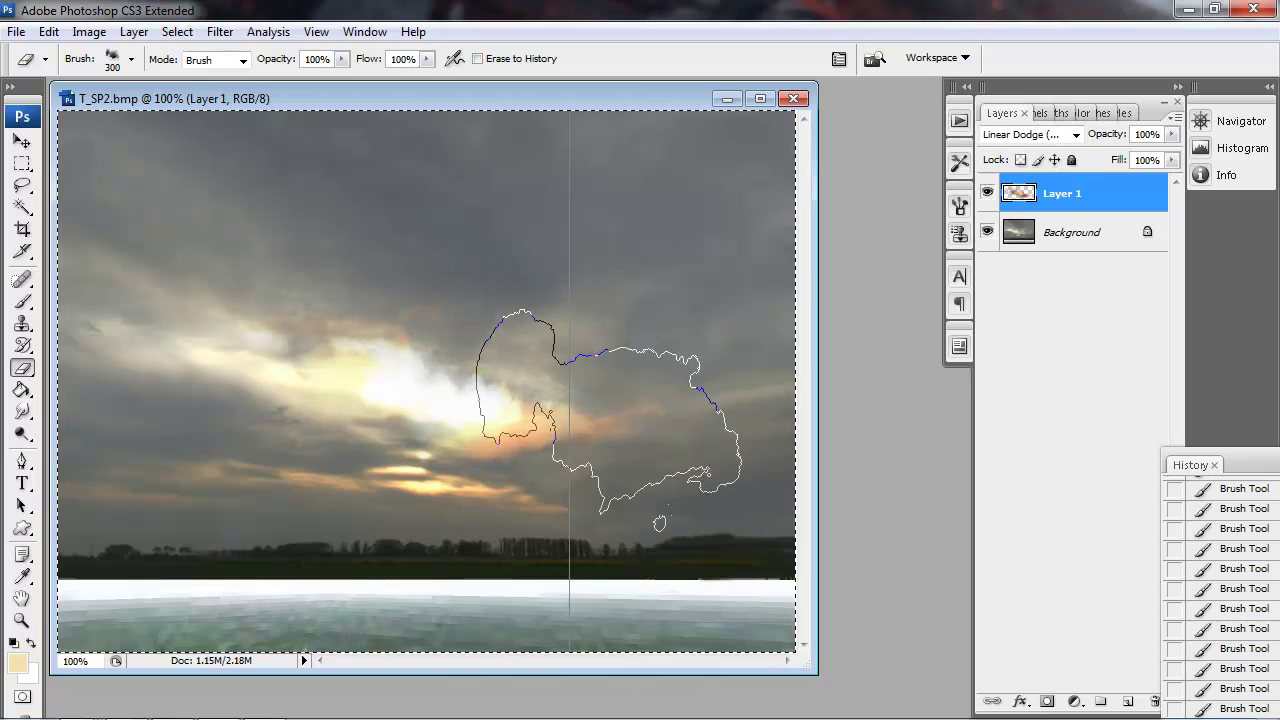
Step: Soften the white core of the glow with a soft round eraser set to 125 px
{"action": "key", "text": "bracketleft"}
{"action": "right_click", "coordinate": [437, 360]}
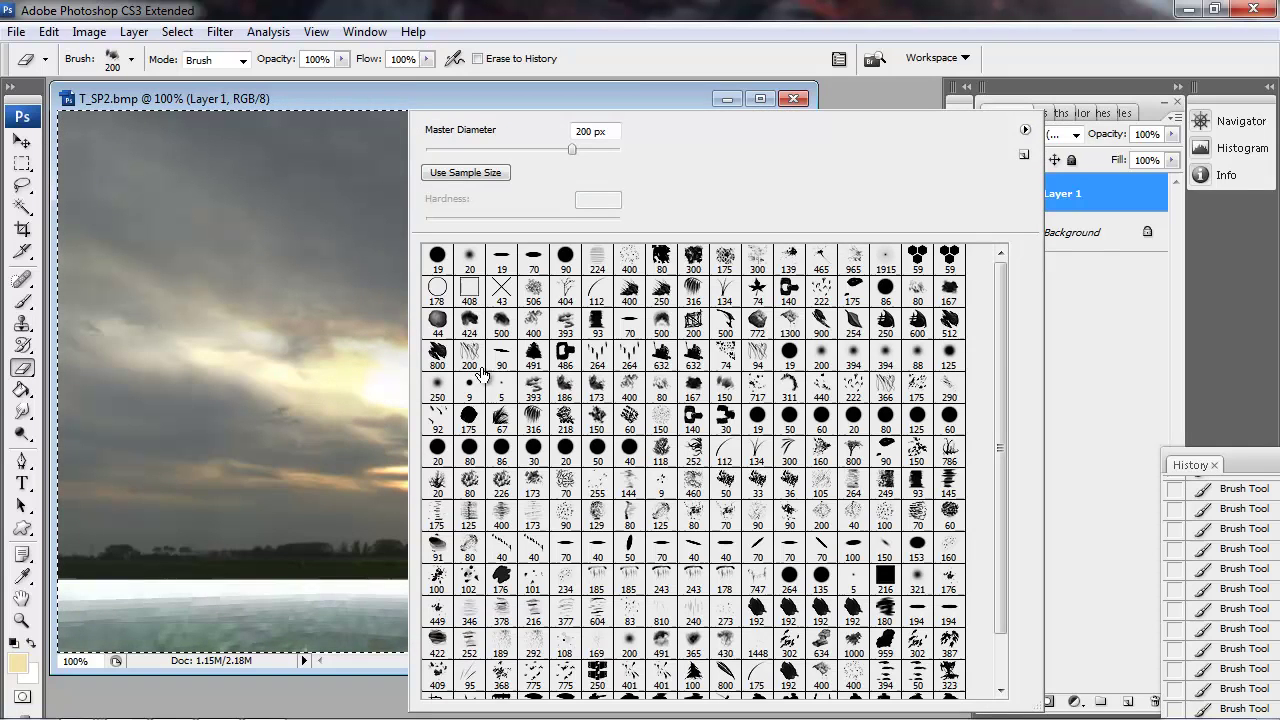
{"action": "double_click", "coordinate": [436, 378]}
{"action": "key", "text": "bracketright"}
{"action": "key", "text": "bracketright"}
{"action": "key", "text": "bracketright"}
{"action": "key", "text": "bracketright"}
{"action": "key", "text": "bracketright"}
{"action": "key", "text": "bracketright"}
{"action": "key", "text": "bracketright"}
{"action": "key", "text": "bracketright"}
{"action": "key", "text": "bracketright"}
{"action": "key", "text": "bracketright"}
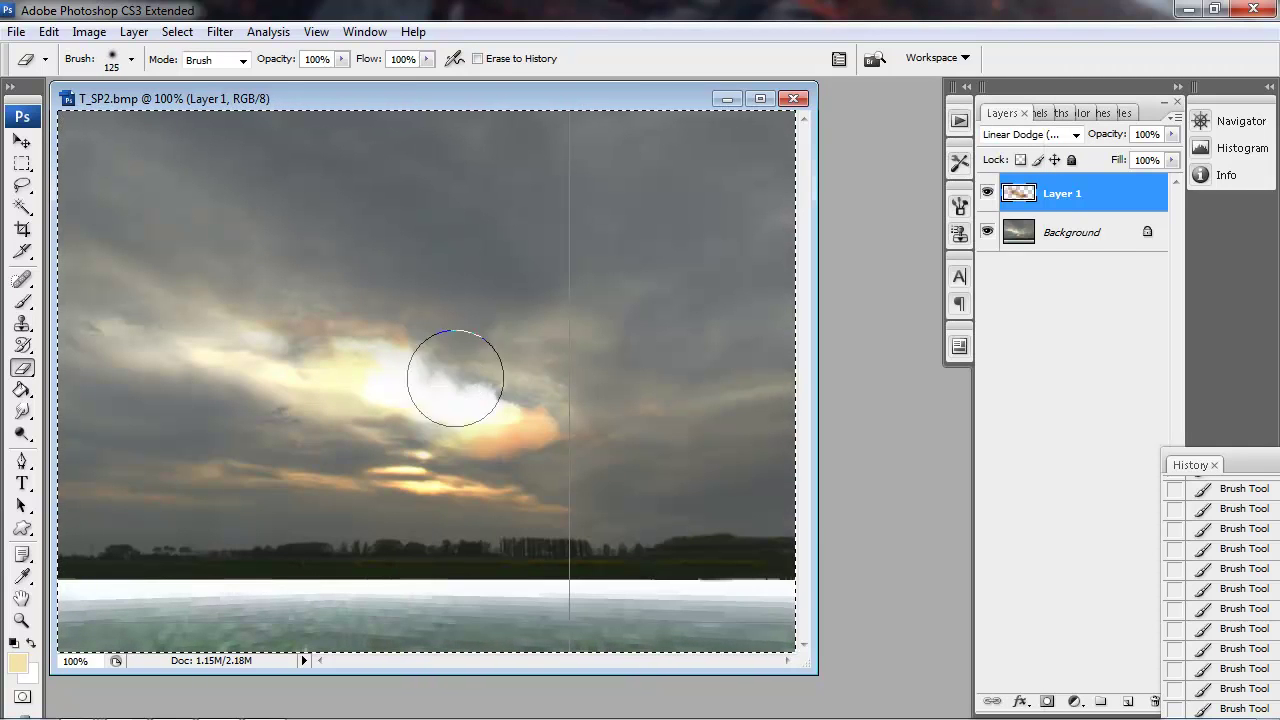
{"action": "left_click", "coordinate": [471, 383]}
Step: Add a new layer above the glow and sample a near-black tone for silhouettes
{"action": "key", "text": "b"}
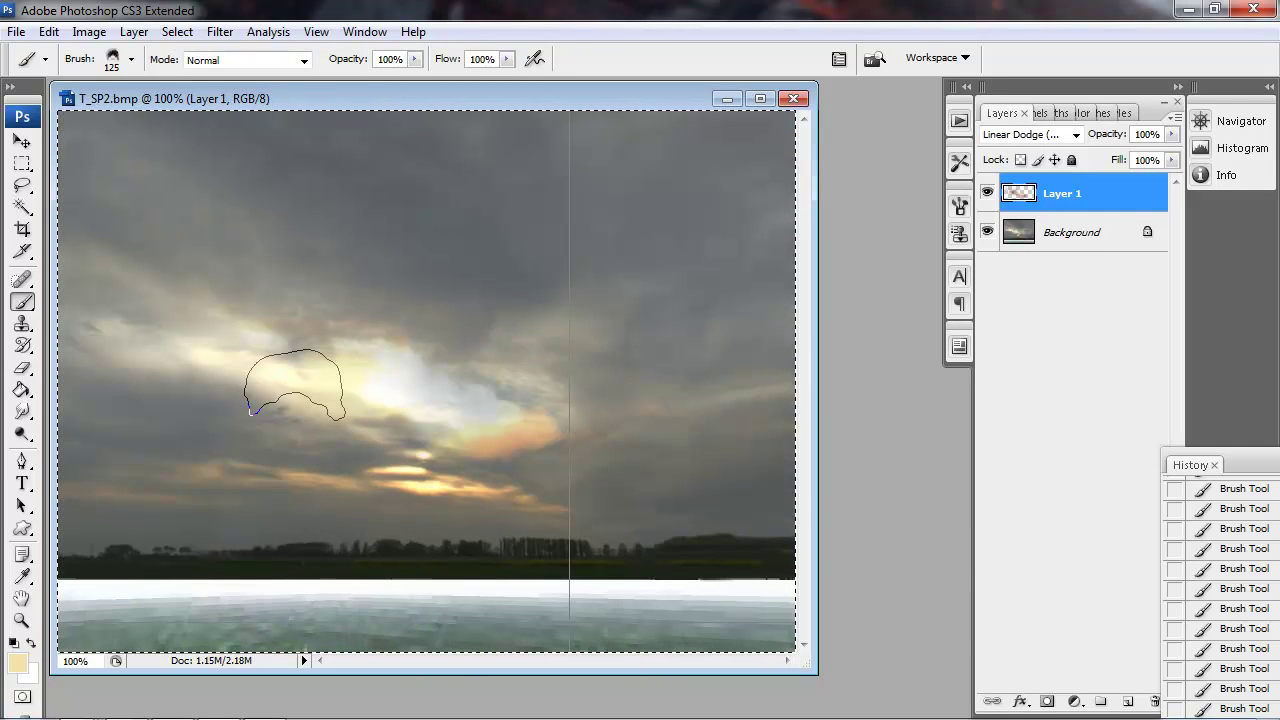
{"action": "key", "text": "ctrl+alt+shift+n"}
{"action": "key", "text": "z"}
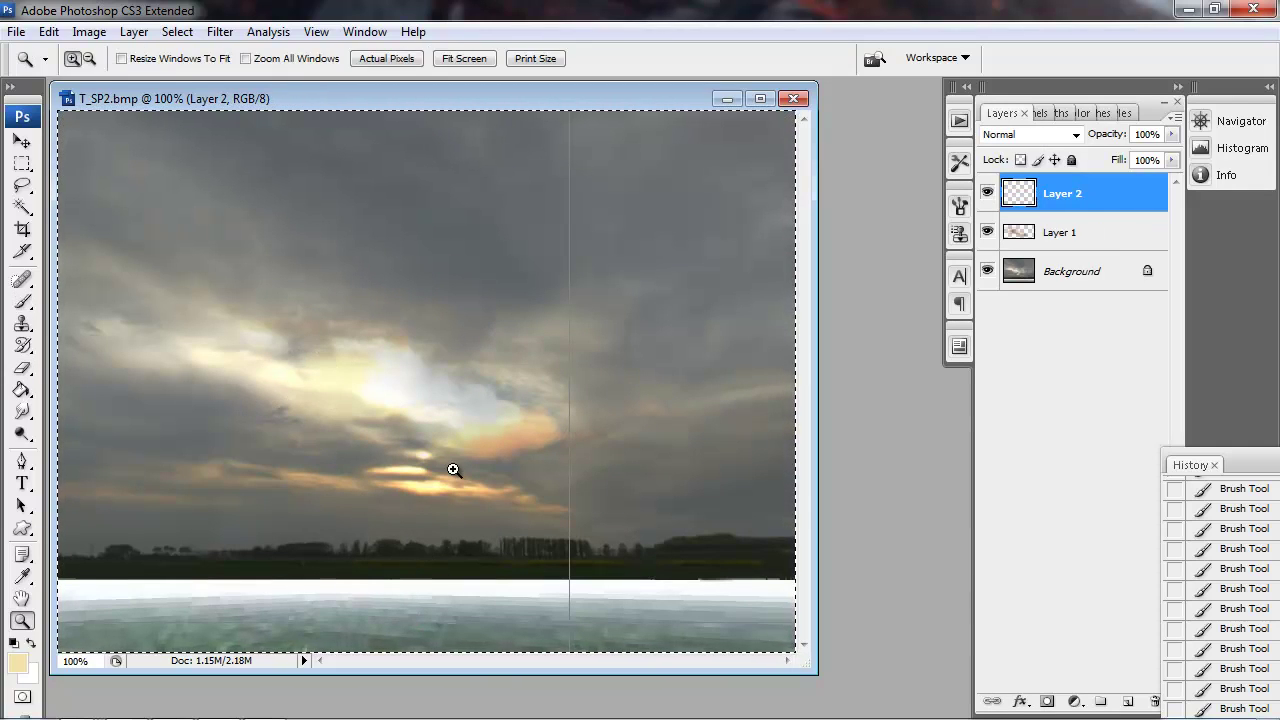
{"action": "key", "text": "i"}
{"action": "key", "text": "b"}
{"action": "right_click", "coordinate": [483, 535]}
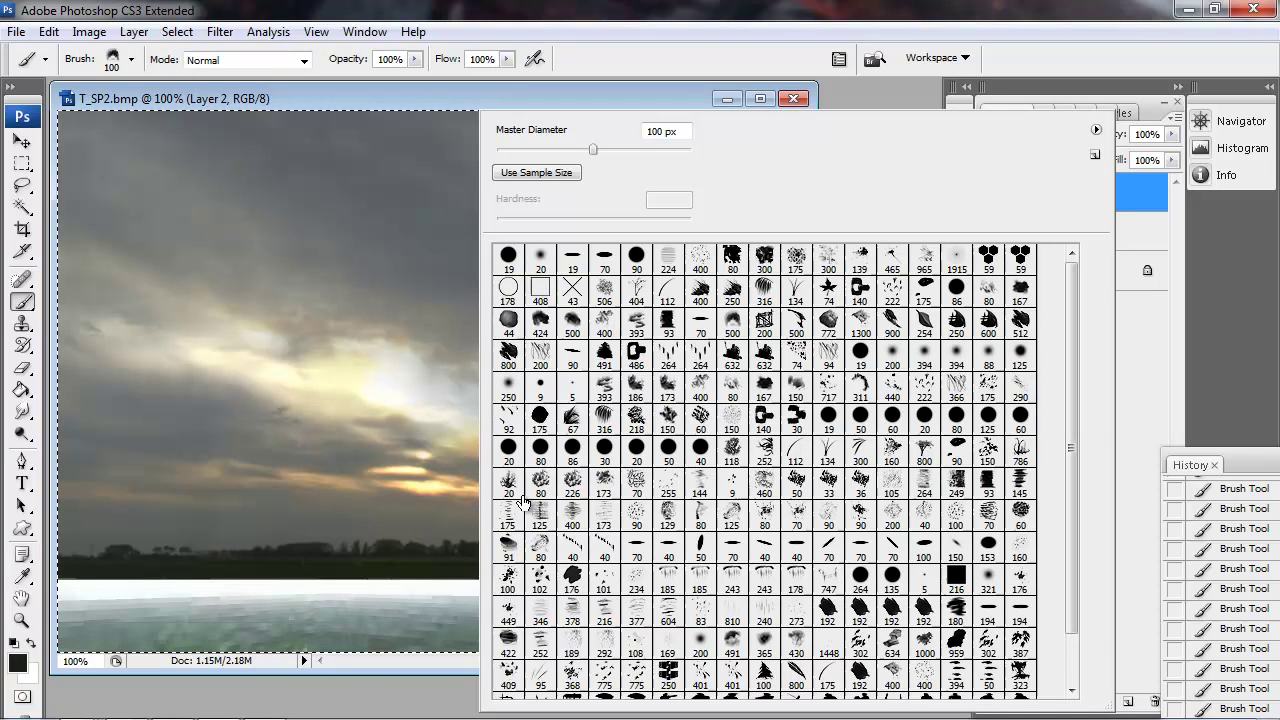
{"action": "mouse_move", "coordinate": [1069, 393]}
{"action": "left_mouse_down"}
{"action": "mouse_move", "coordinate": [1074, 468]}
{"action": "mouse_move", "coordinate": [1083, 374]}
{"action": "left_mouse_up"}
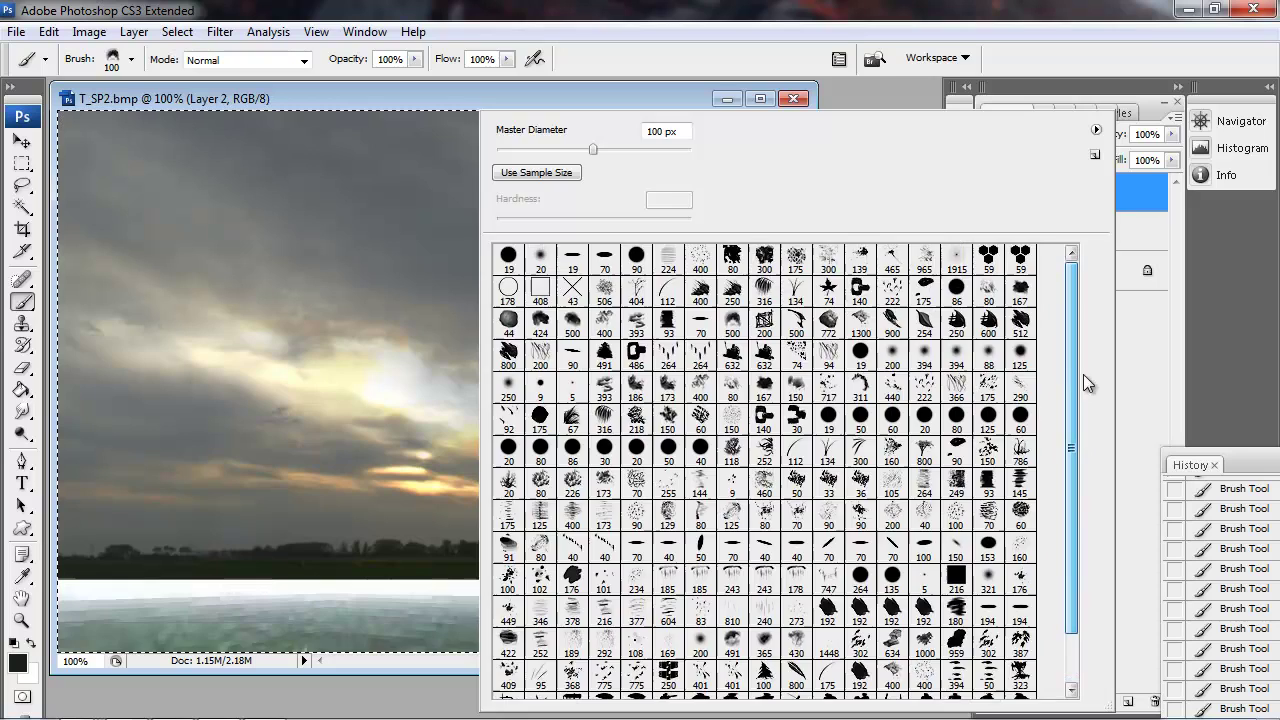
{"action": "key", "text": "Escape"}
Step: Stamp dark silhouettes on the horizon below the glow using the lattice-tower custom shape
{"action": "key", "text": "i"}
{"action": "key", "text": "u"}
{"action": "right_click", "coordinate": [523, 531]}
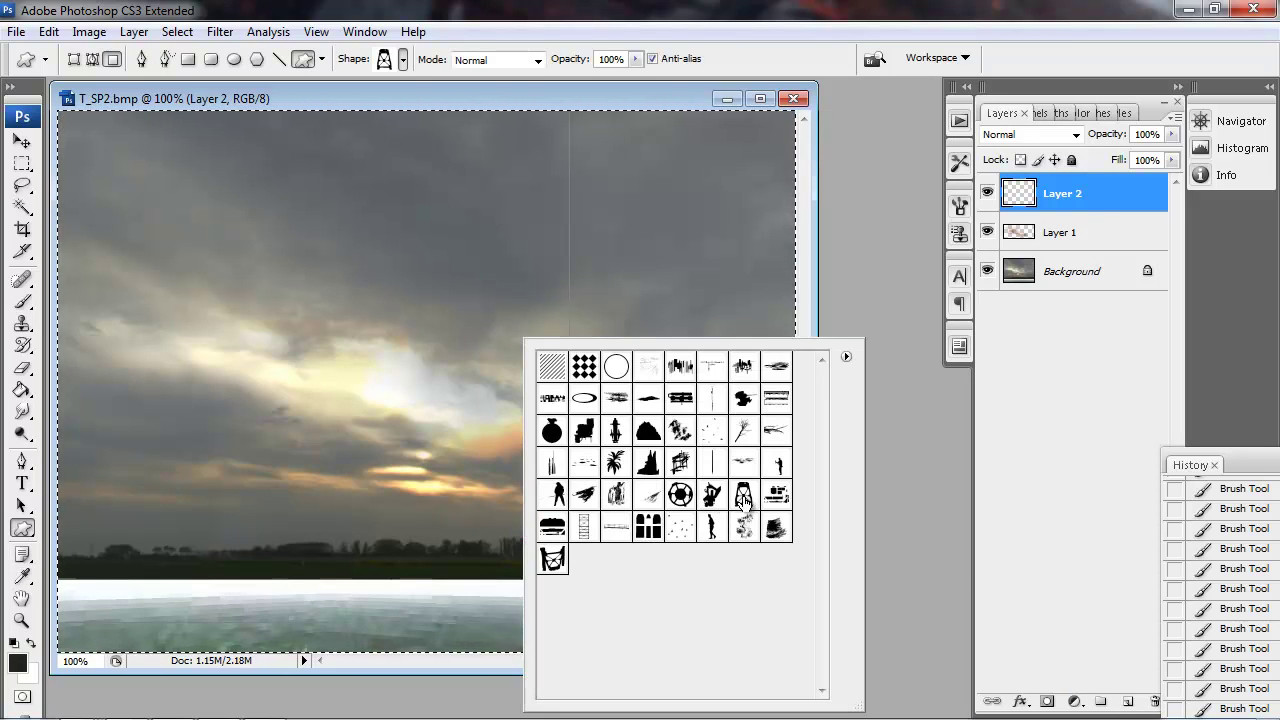
{"action": "double_click", "coordinate": [743, 500]}
{"action": "mouse_move", "coordinate": [530, 557]}
{"action": "left_mouse_down"}
{"action": "mouse_move", "coordinate": [480, 488]}
{"action": "mouse_move", "coordinate": [523, 549]}
{"action": "left_mouse_up"}
{"action": "mouse_move", "coordinate": [526, 548]}
{"action": "left_mouse_down"}
{"action": "mouse_move", "coordinate": [503, 500]}
{"action": "mouse_move", "coordinate": [472, 554]}
{"action": "mouse_move", "coordinate": [418, 544]}
{"action": "mouse_move", "coordinate": [441, 518]}
{"action": "mouse_move", "coordinate": [474, 538]}
{"action": "mouse_move", "coordinate": [457, 549]}
{"action": "left_mouse_up"}
Step: Extend the horizon silhouette into a machine-like structure with the mechanical figure custom shape
{"action": "left_click", "coordinate": [491, 510], "text": "alt"}
{"action": "right_click", "coordinate": [468, 530]}
{"action": "left_click", "coordinate": [657, 495]}
{"action": "left_click_drag", "start_coordinate": [508, 502], "coordinate": [420, 544]}
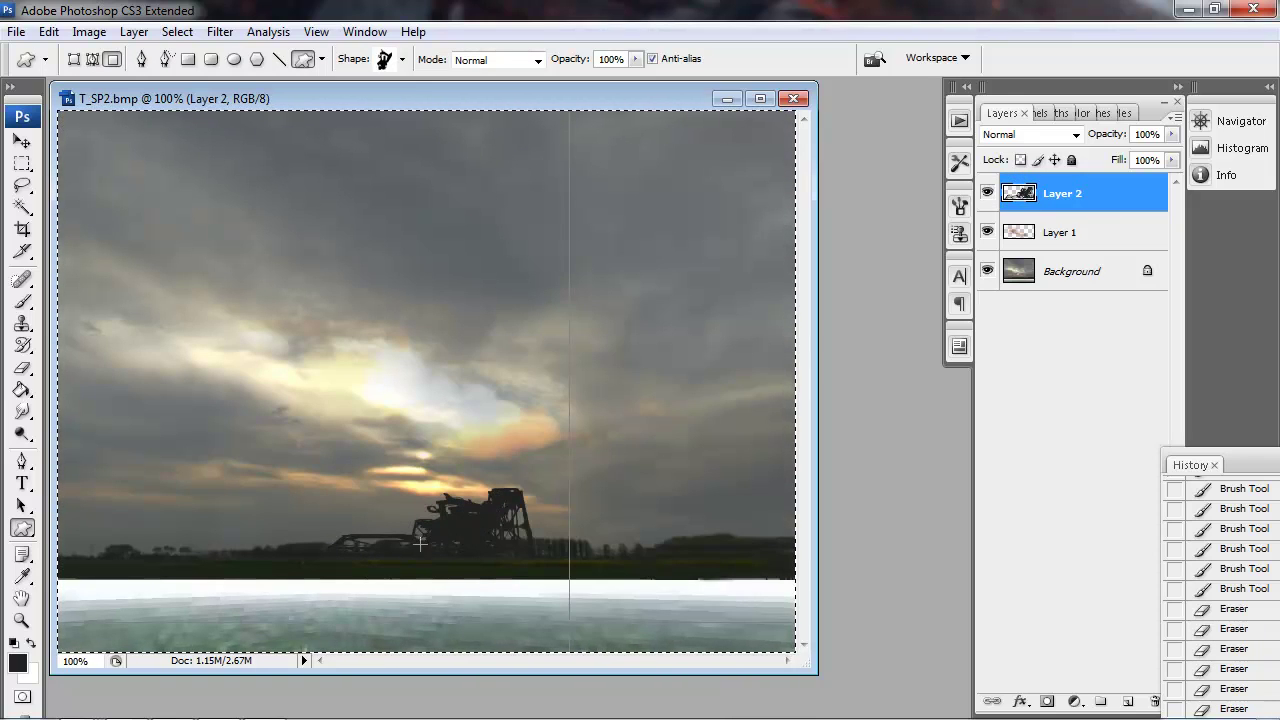
Step: Stack a solid, blocky custom shape on top of the machine and along the ground to its left
{"action": "left_click", "coordinate": [458, 522], "text": "alt"}
{"action": "right_click", "coordinate": [467, 524]}
{"action": "left_click", "coordinate": [594, 535]}
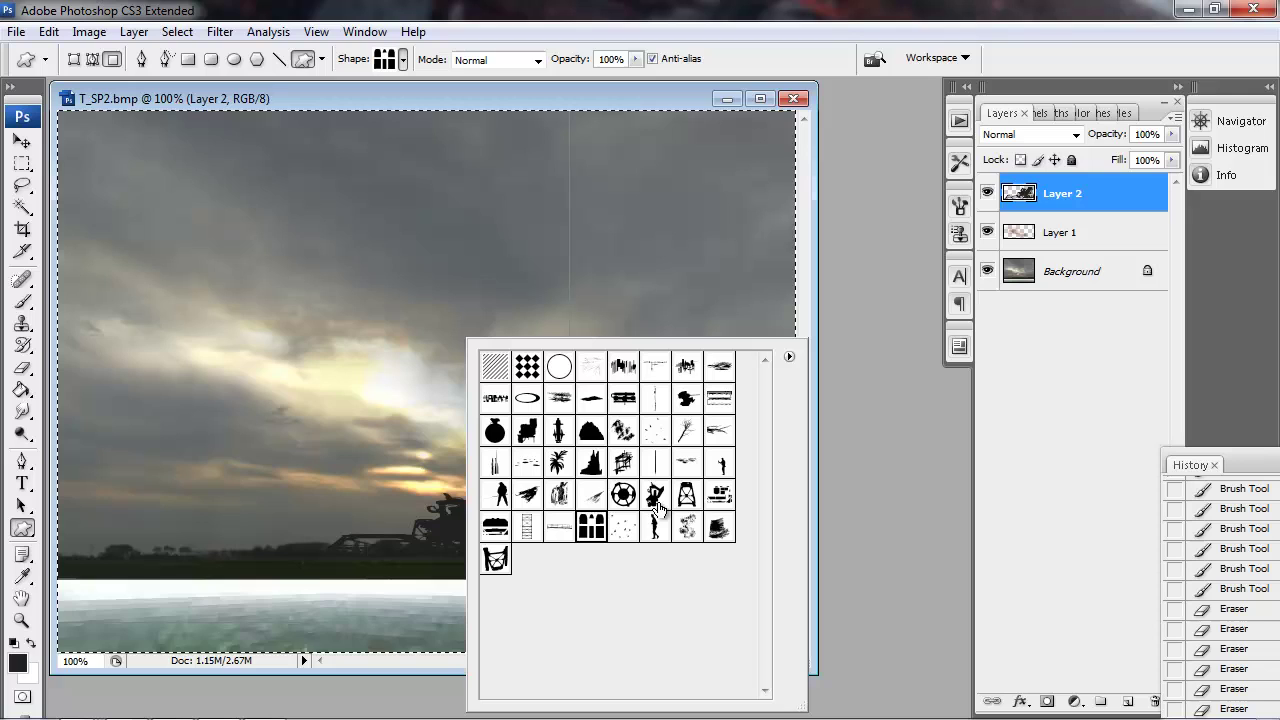
{"action": "double_click", "coordinate": [537, 444]}
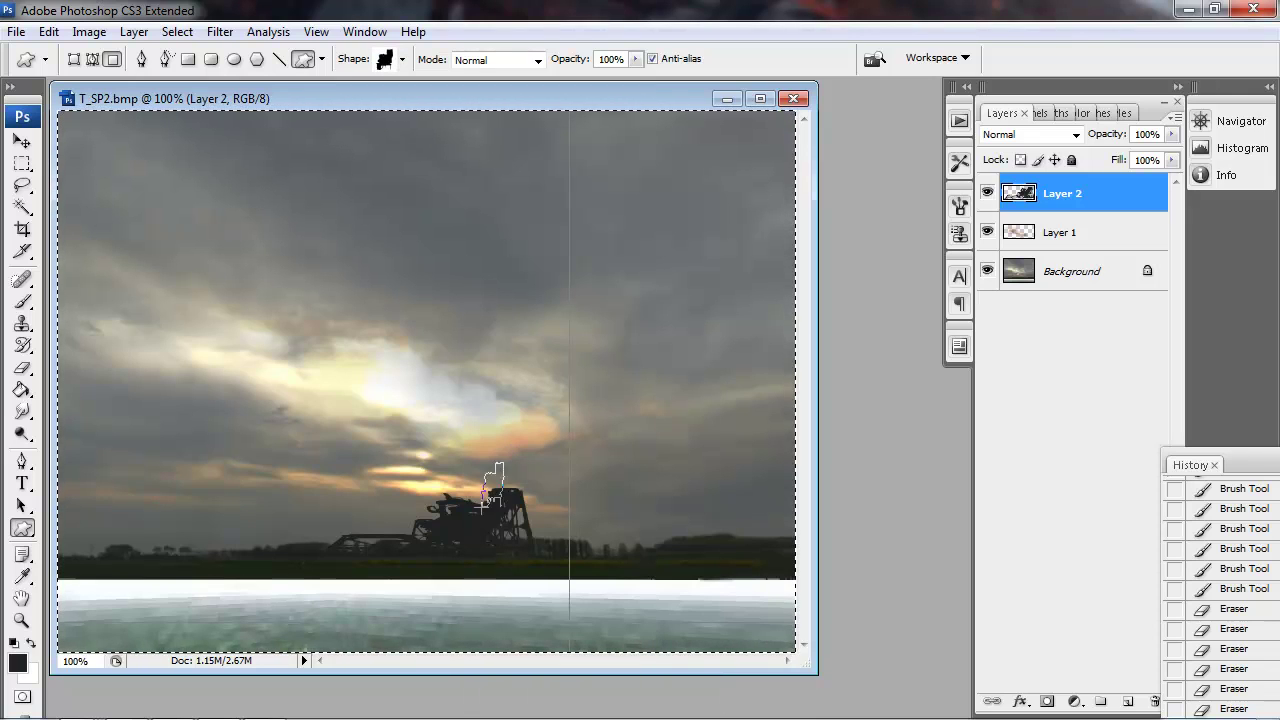
{"action": "left_click_drag", "start_coordinate": [484, 500], "coordinate": [497, 498]}
{"action": "left_click_drag", "start_coordinate": [534, 441], "coordinate": [255, 555]}
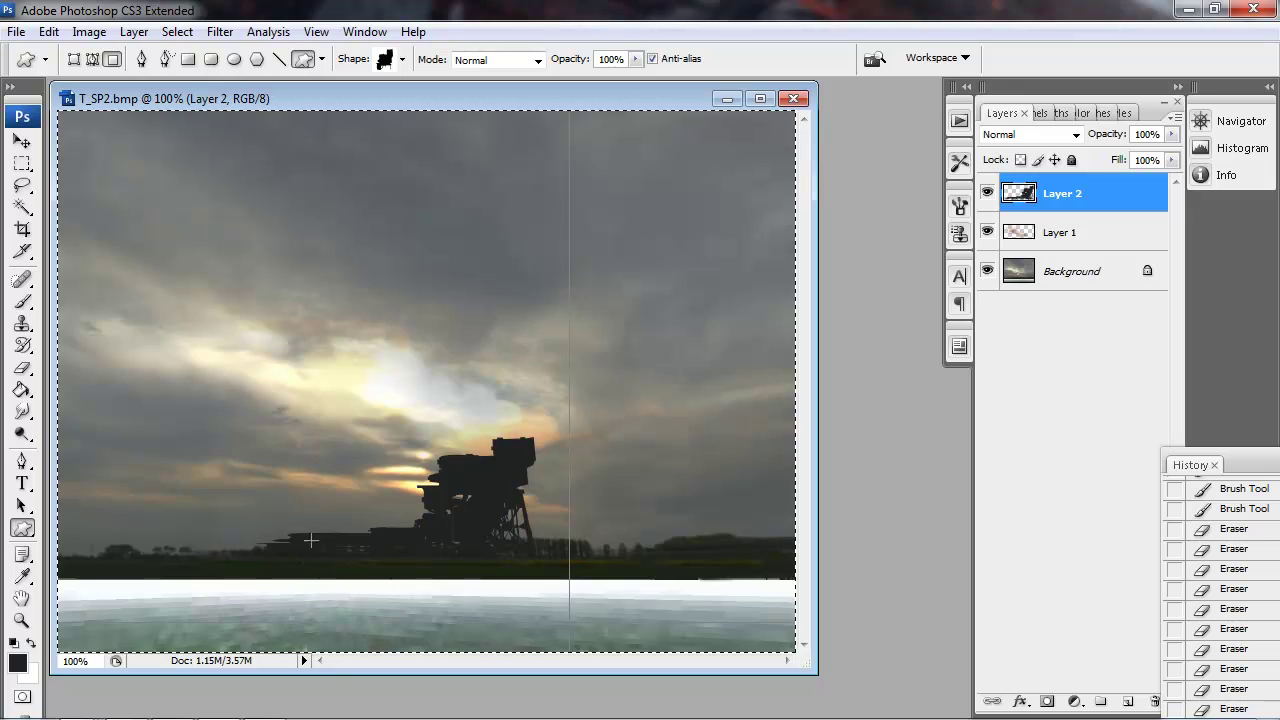
Step: Stamp smaller blocky details above the low silhouette stretching left of the machine
{"action": "left_click_drag", "start_coordinate": [362, 524], "coordinate": [362, 525]}
{"action": "mouse_move", "coordinate": [372, 541]}
{"action": "left_mouse_down"}
{"action": "mouse_move", "coordinate": [361, 513]}
{"action": "mouse_move", "coordinate": [356, 540]}
{"action": "mouse_move", "coordinate": [409, 521]}
{"action": "left_mouse_up"}
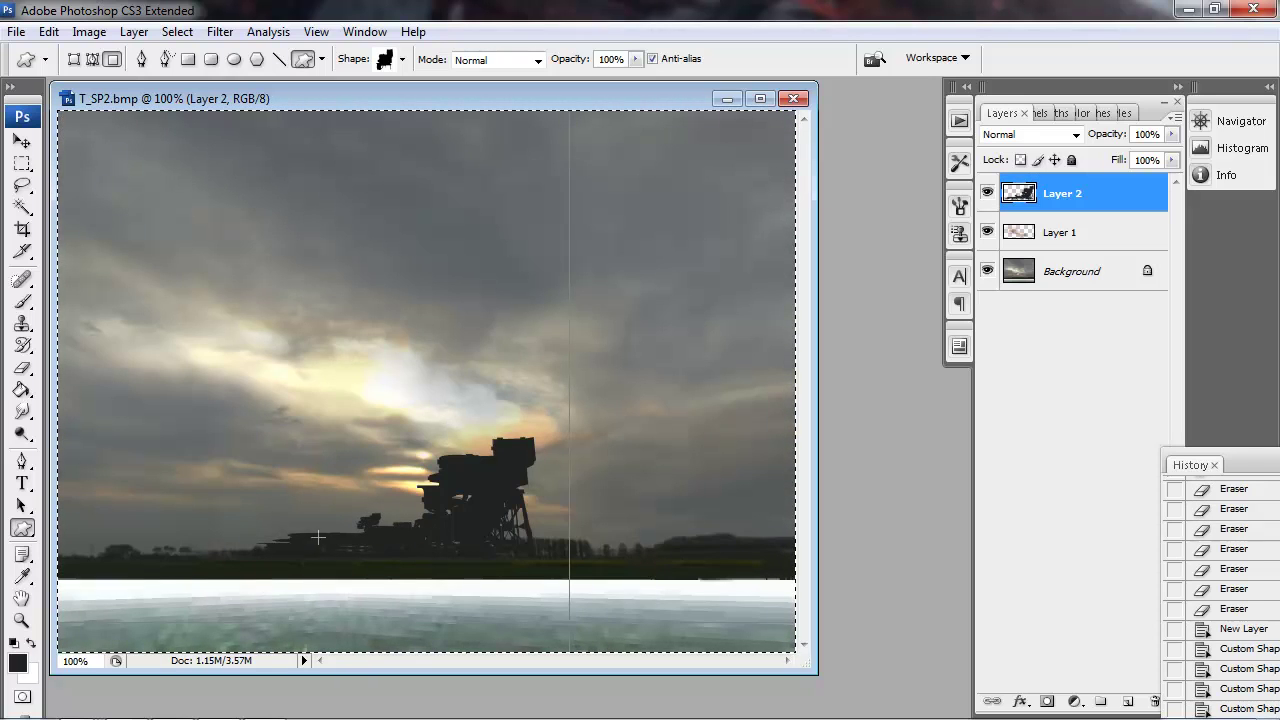
{"action": "left_click_drag", "start_coordinate": [320, 538], "coordinate": [251, 520]}
{"action": "left_click_drag", "start_coordinate": [285, 516], "coordinate": [330, 554]}
Step: Paint thin connecting bars between the machine's parts with a small hard round brush
{"action": "key", "text": "b"}
{"action": "right_click", "coordinate": [315, 540]}
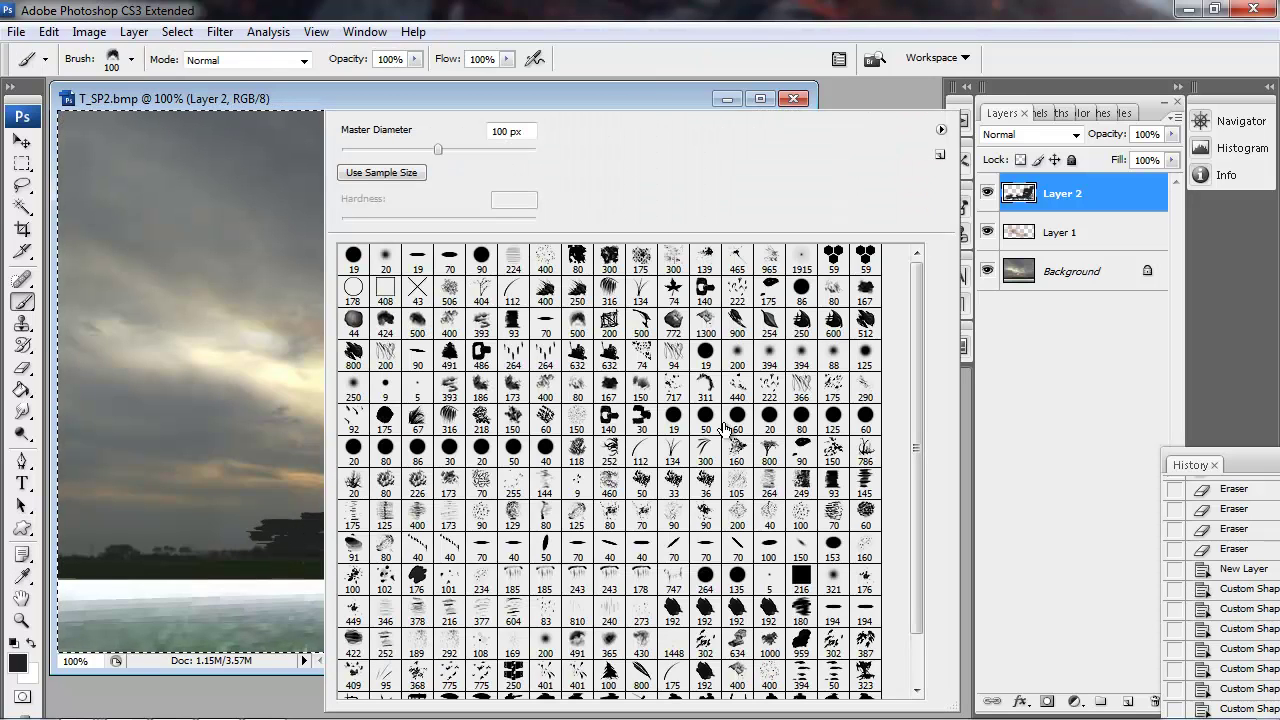
{"action": "double_click", "coordinate": [705, 352]}
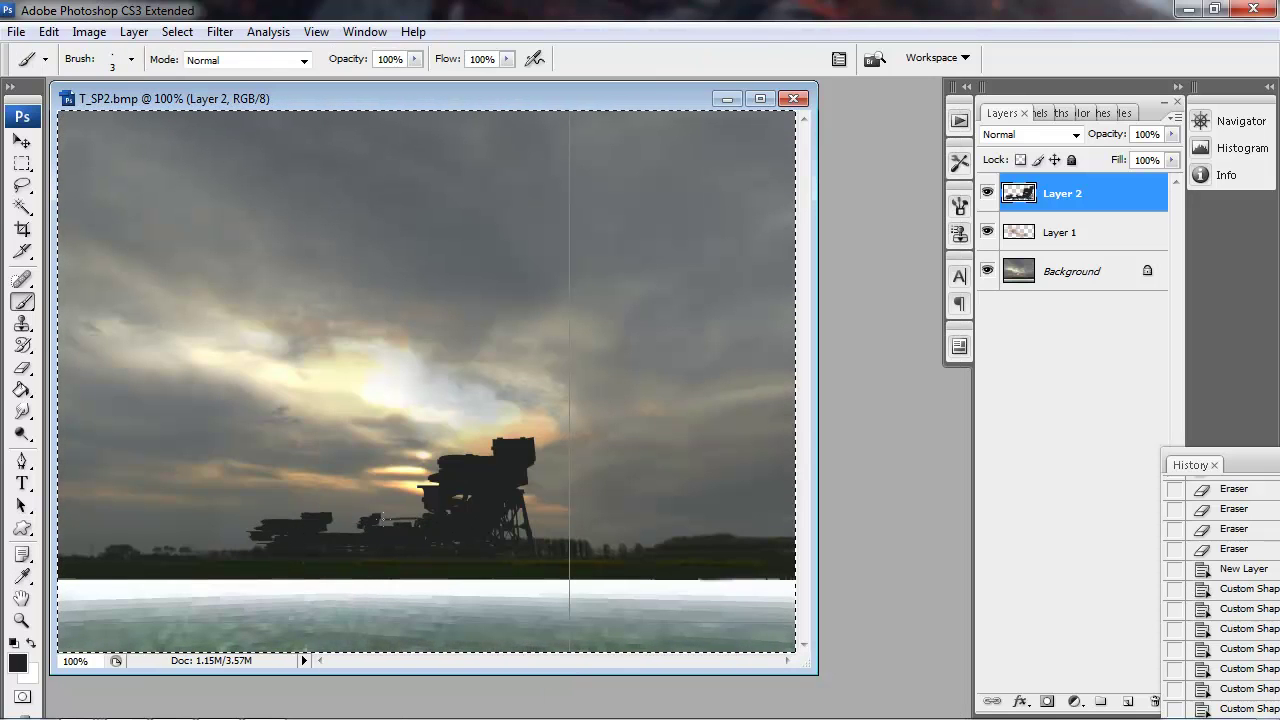
{"action": "left_click", "coordinate": [383, 518]}
{"action": "key", "text": "]"}
{"action": "key", "text": "]"}
{"action": "left_click", "coordinate": [390, 518]}
{"action": "key", "text": "bracketleft"}
{"action": "left_click", "coordinate": [408, 508]}
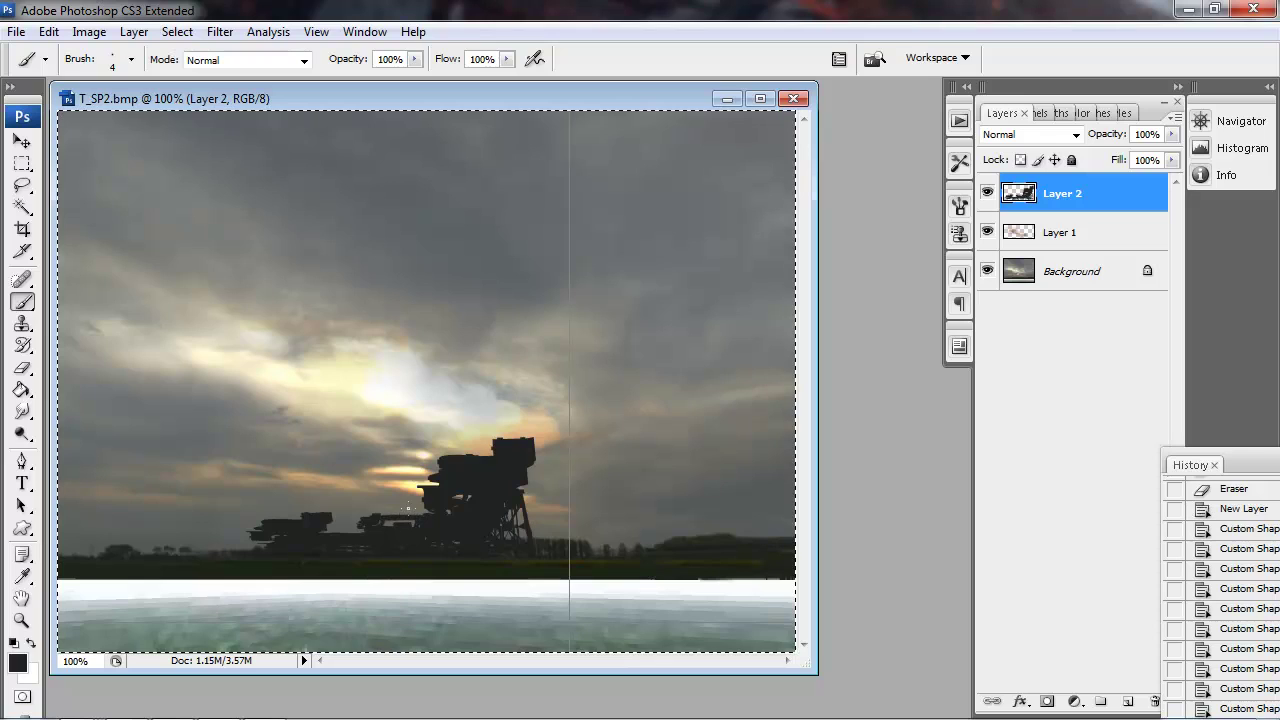
{"action": "left_click_drag", "start_coordinate": [416, 508], "coordinate": [328, 530]}
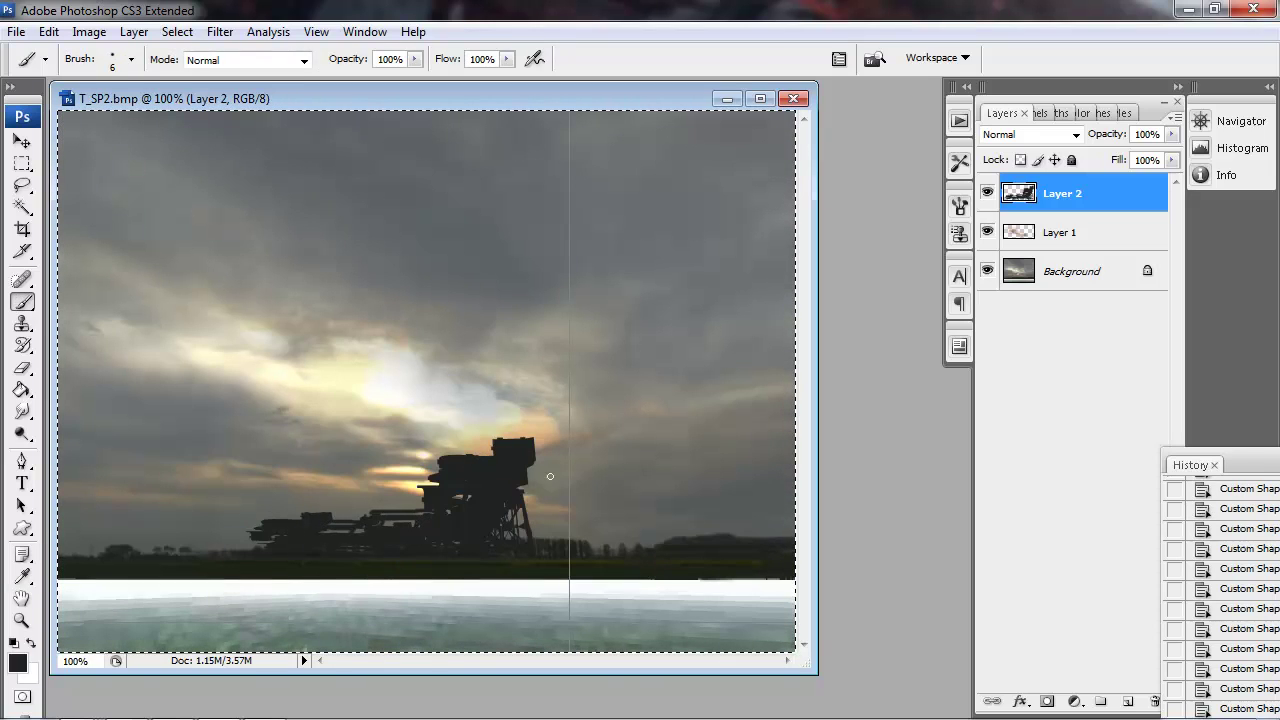
Step: Add a new layer and stamp small copies of the wheel custom shape around the machine and its low structure
{"action": "left_click", "coordinate": [1127, 701]}
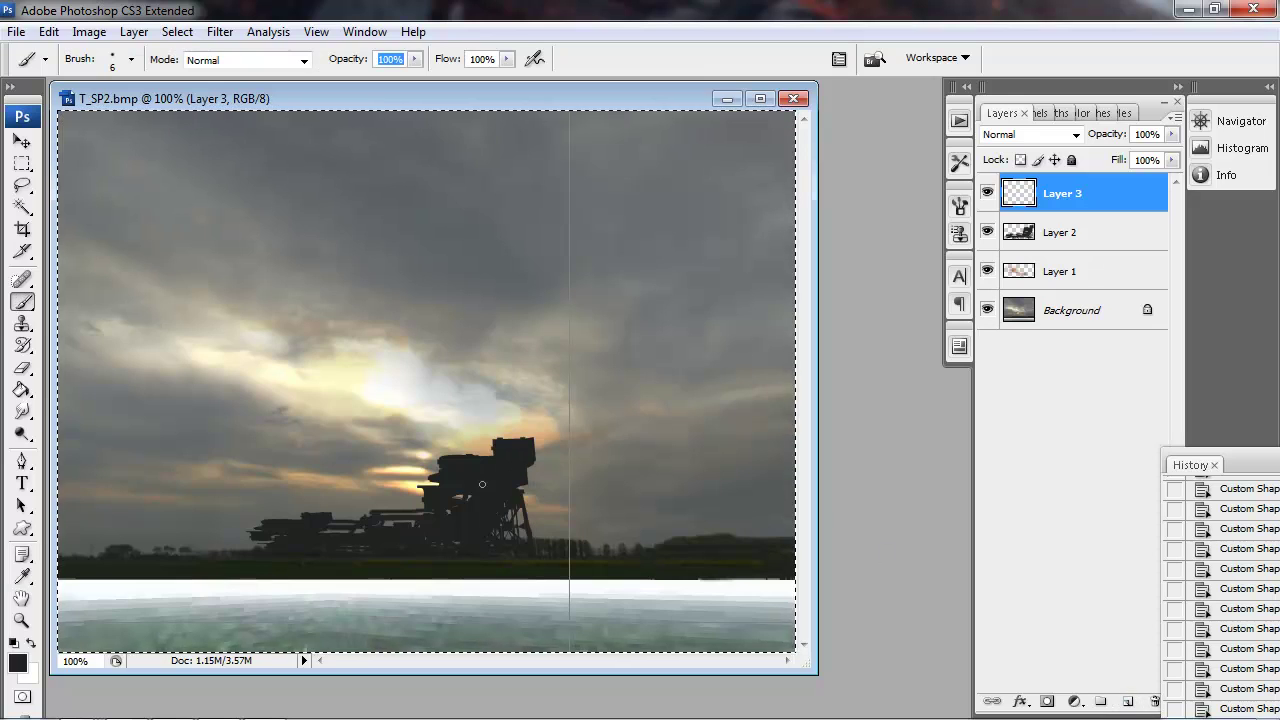
{"action": "right_click", "coordinate": [482, 484]}
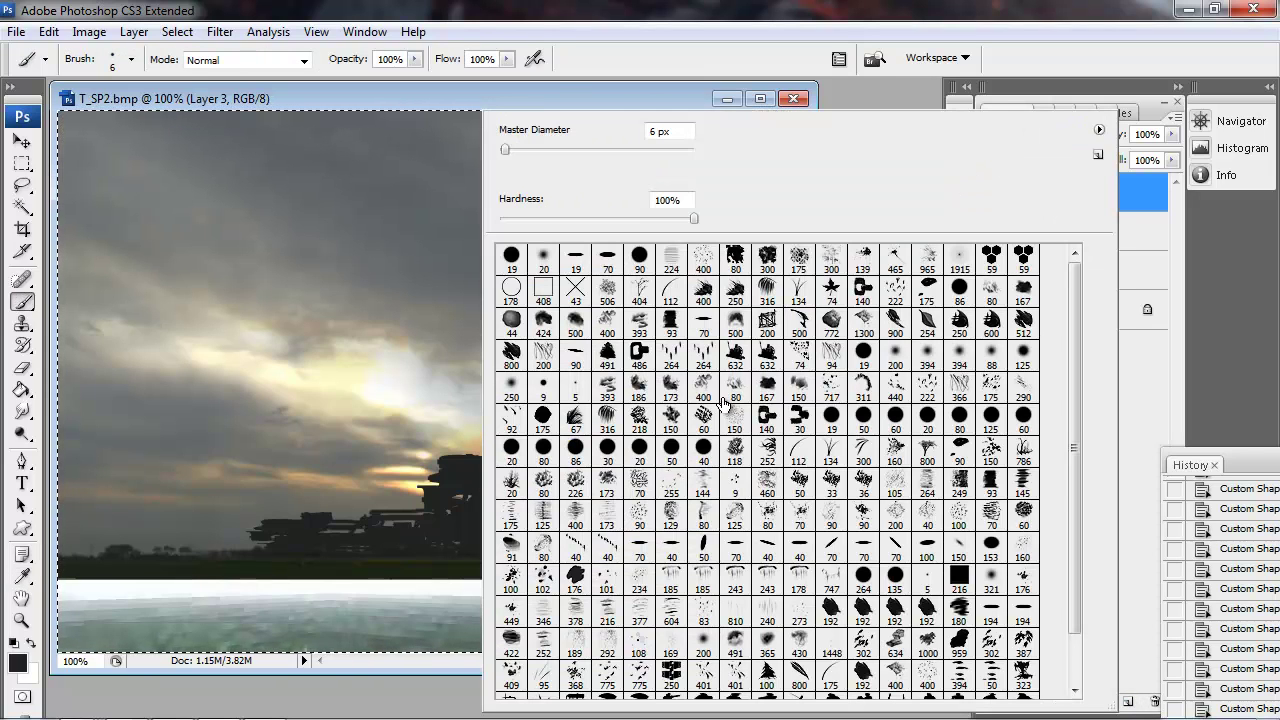
{"action": "left_click_drag", "start_coordinate": [1074, 467], "coordinate": [1074, 503]}
{"action": "key", "text": "Escape"}
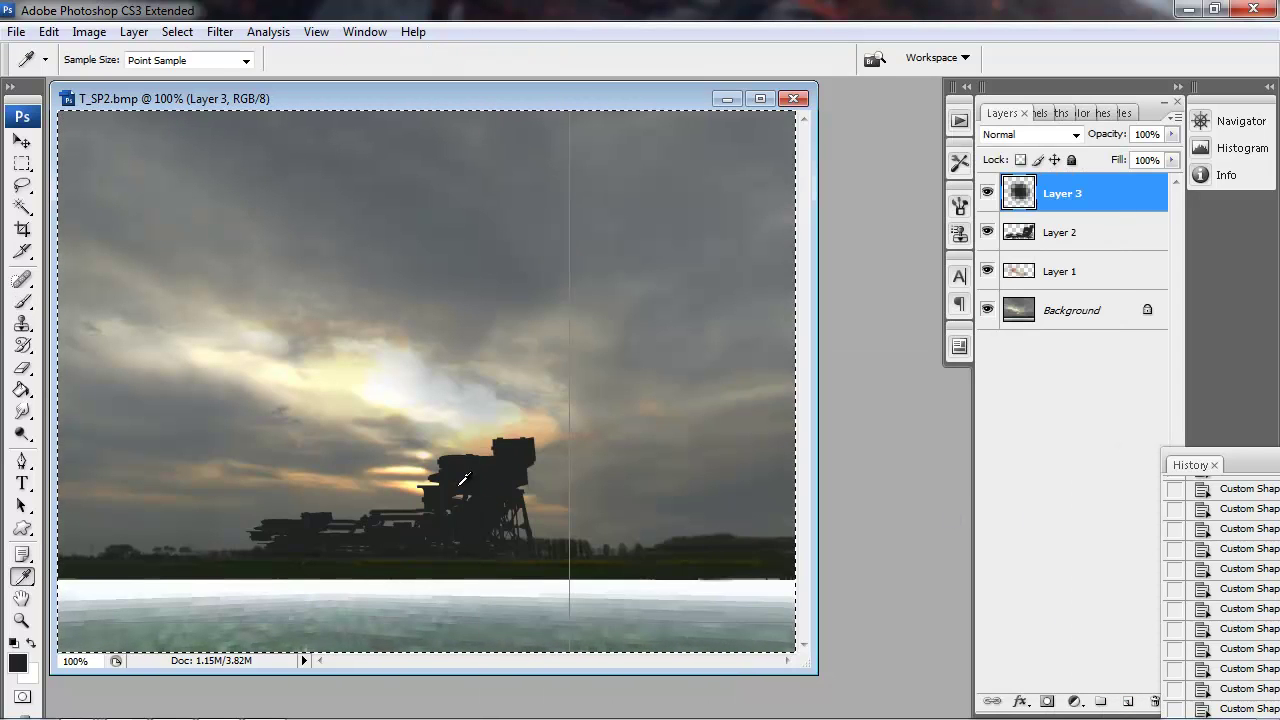
{"action": "key", "text": "u"}
{"action": "right_click", "coordinate": [464, 480]}
{"action": "double_click", "coordinate": [622, 502]}
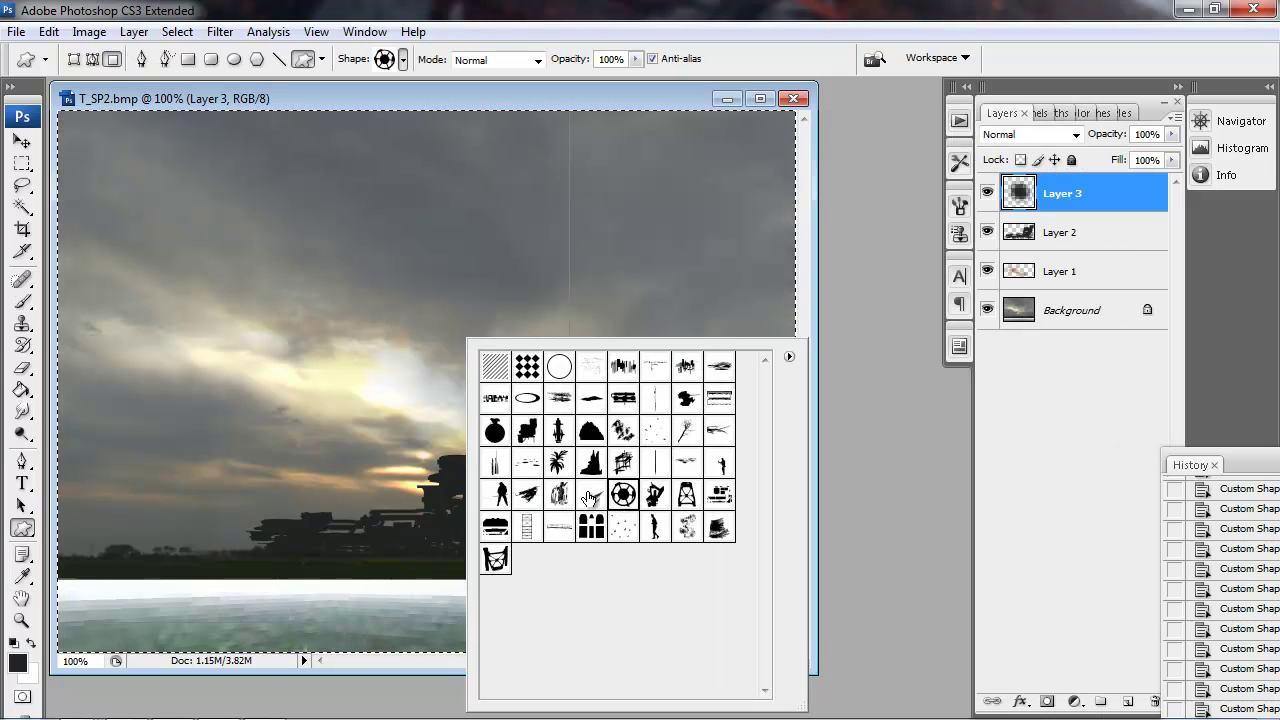
{"action": "left_click_drag", "start_coordinate": [408, 491], "coordinate": [439, 517]}
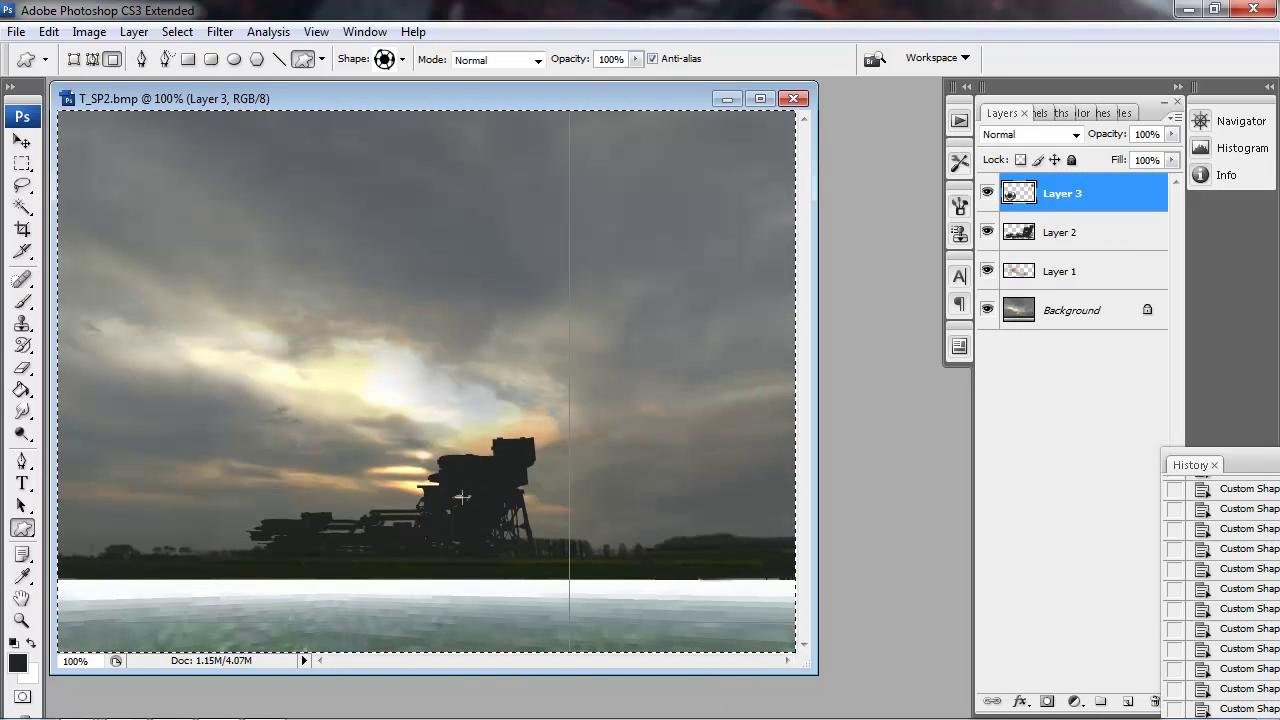
{"action": "left_click_drag", "start_coordinate": [528, 500], "coordinate": [530, 502]}
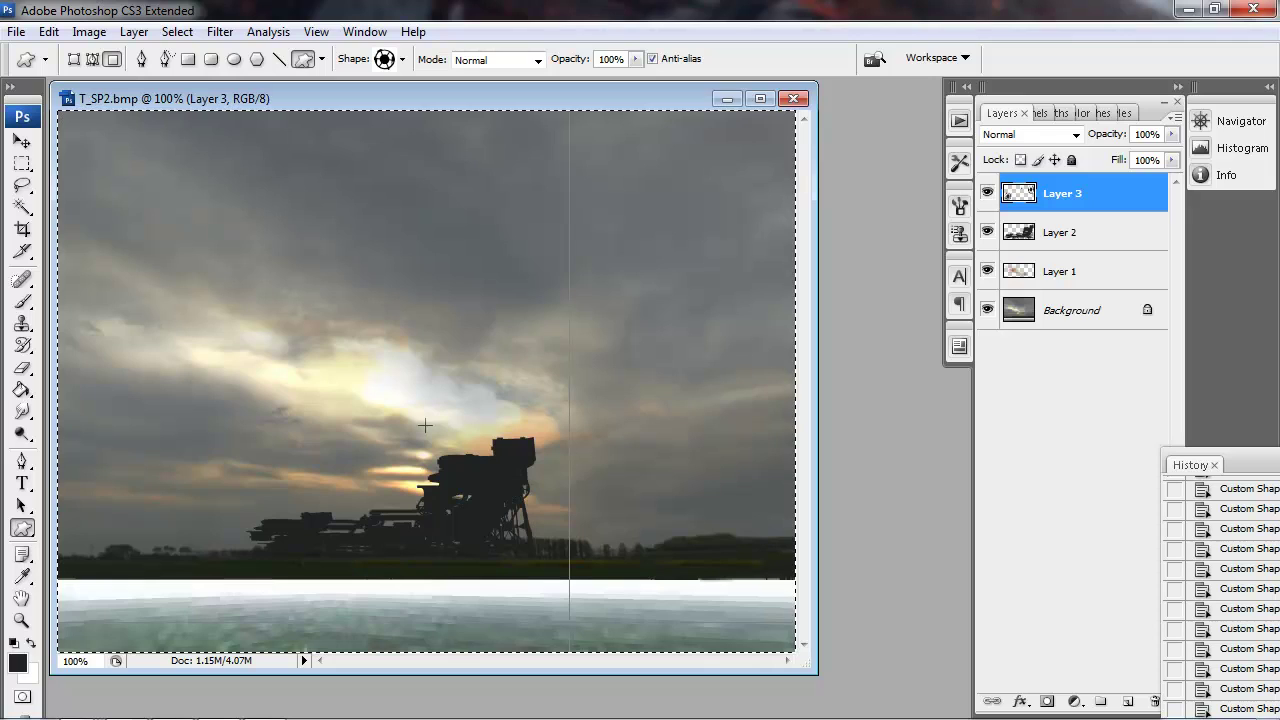
{"action": "left_click_drag", "start_coordinate": [266, 546], "coordinate": [267, 547]}
{"action": "left_click_drag", "start_coordinate": [536, 550], "coordinate": [537, 551]}
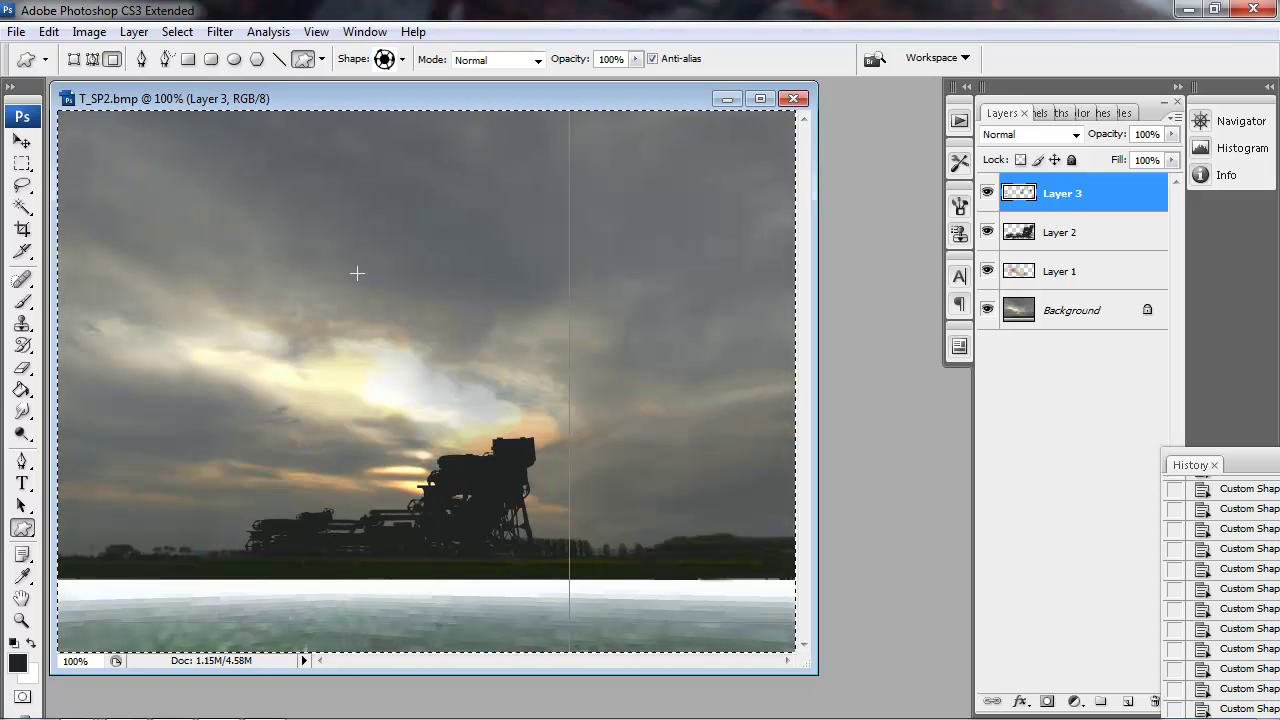
Step: On another new layer, draw long horizontal bars above the machine with the layered beam custom shape
{"action": "key", "text": "i"}
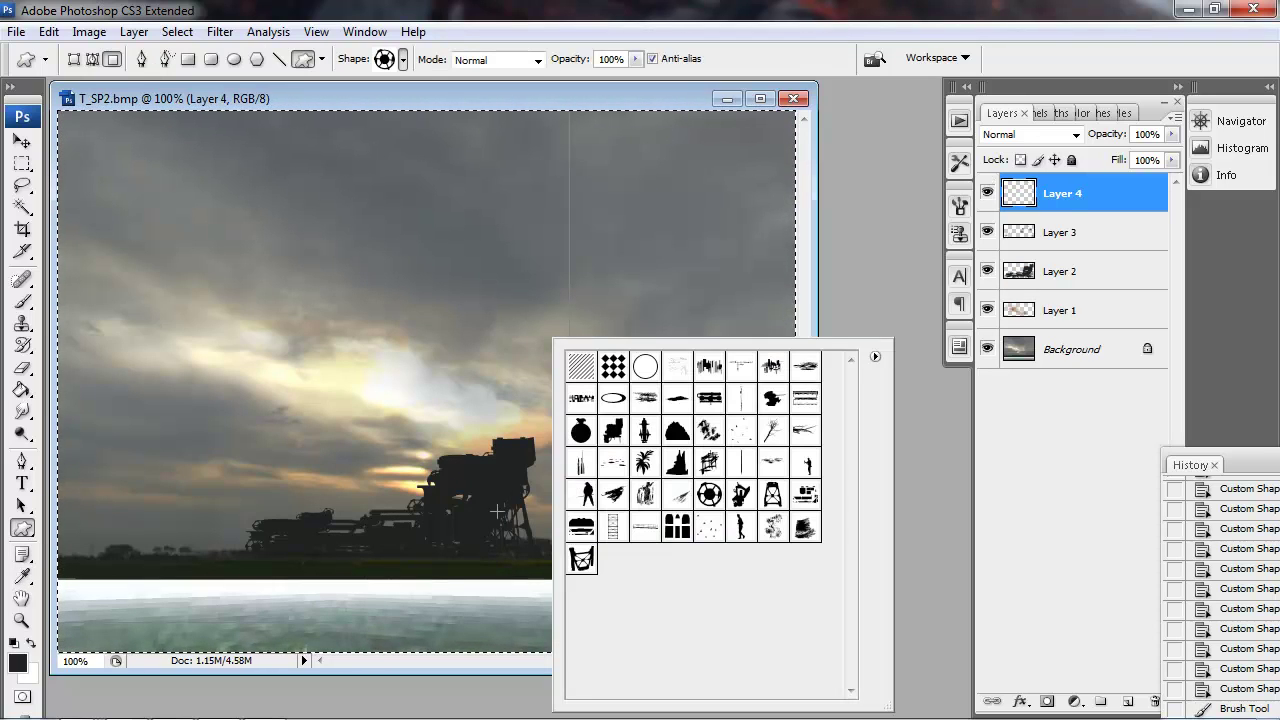
{"action": "left_click", "coordinate": [709, 397]}
{"action": "left_click", "coordinate": [544, 474]}
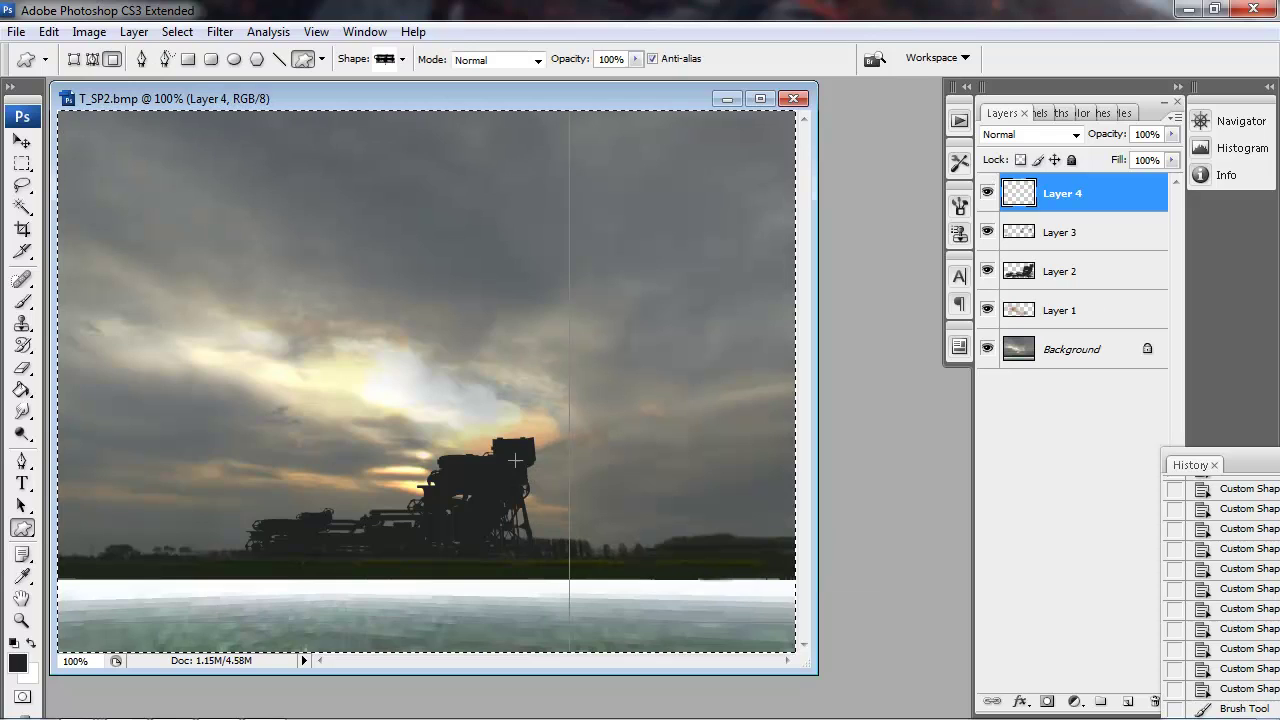
{"action": "left_click_drag", "start_coordinate": [554, 390], "coordinate": [361, 404]}
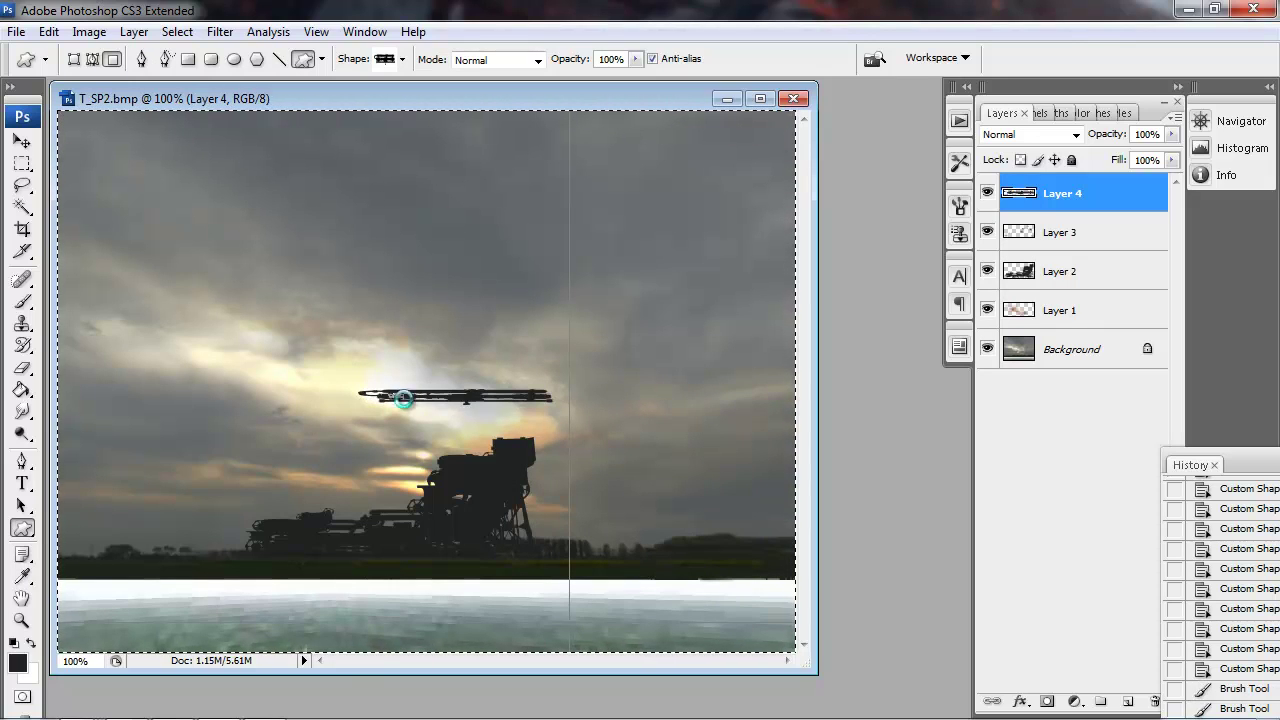
{"action": "left_click_drag", "start_coordinate": [462, 392], "coordinate": [614, 399]}
Step: Clear the selection and rotate the long bars upright into a tall mast rising from the machine
{"action": "key", "text": "ctrl+d"}
{"action": "key", "text": "ctrl+t"}
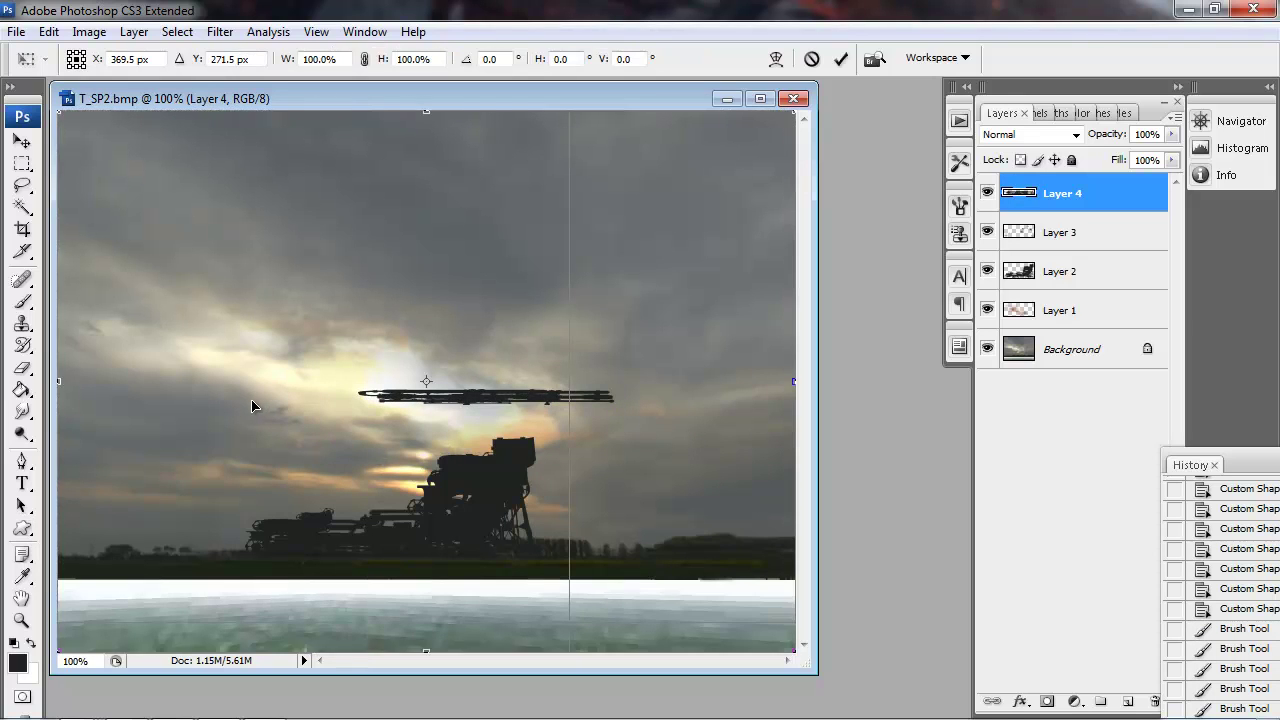
{"action": "left_click_drag", "start_coordinate": [251, 401], "coordinate": [471, 137]}
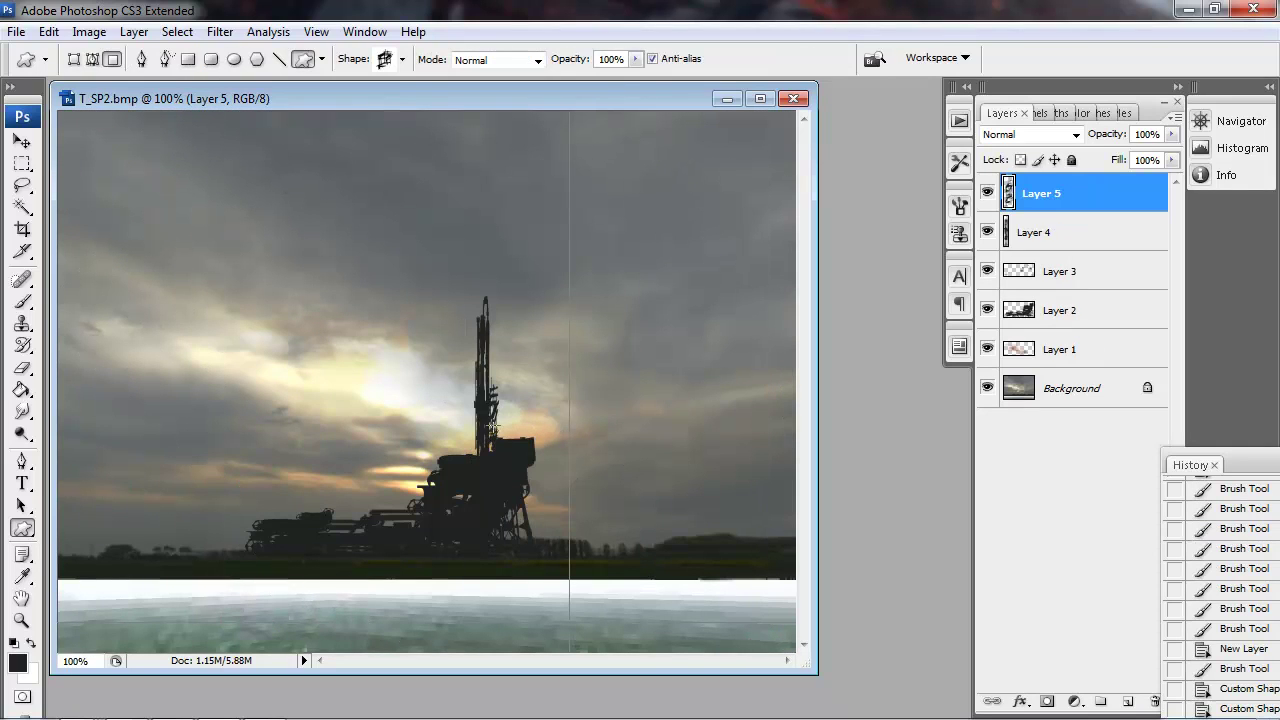
Step: Stamp the thin railing custom shape along the upper block's roof and the far end of the low structure
{"action": "right_click", "coordinate": [481, 474]}
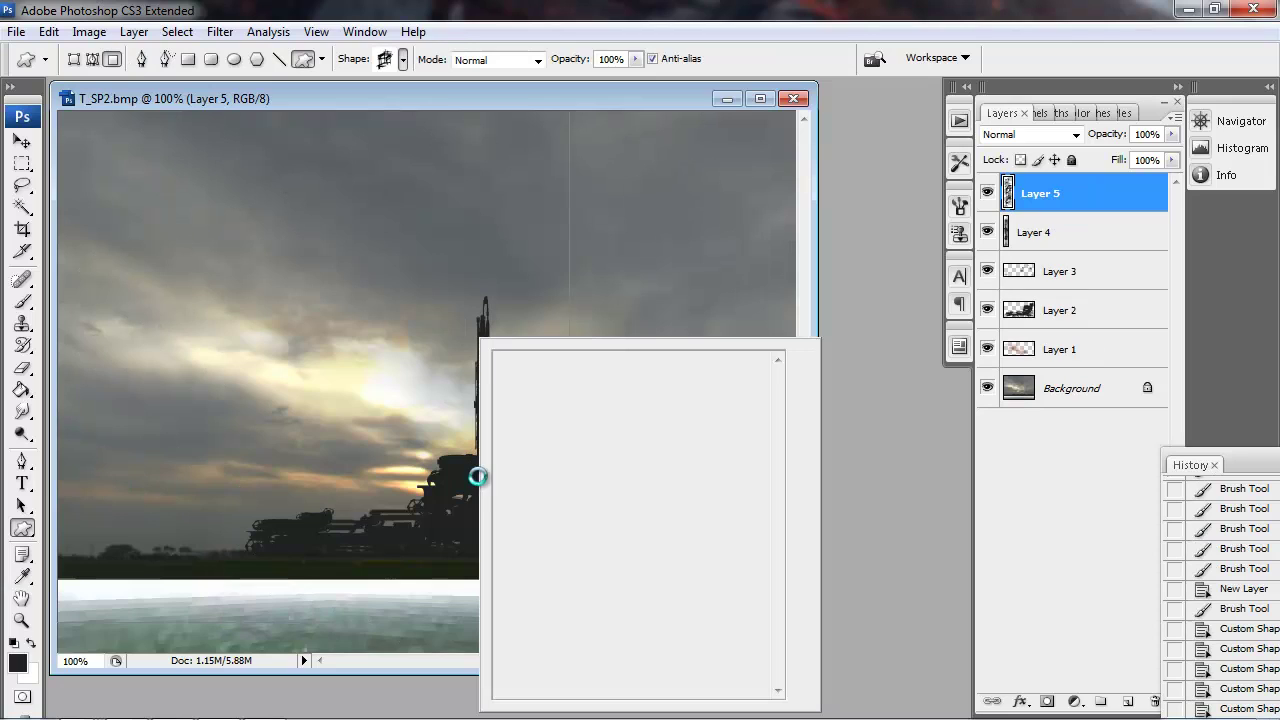
{"action": "double_click", "coordinate": [538, 530]}
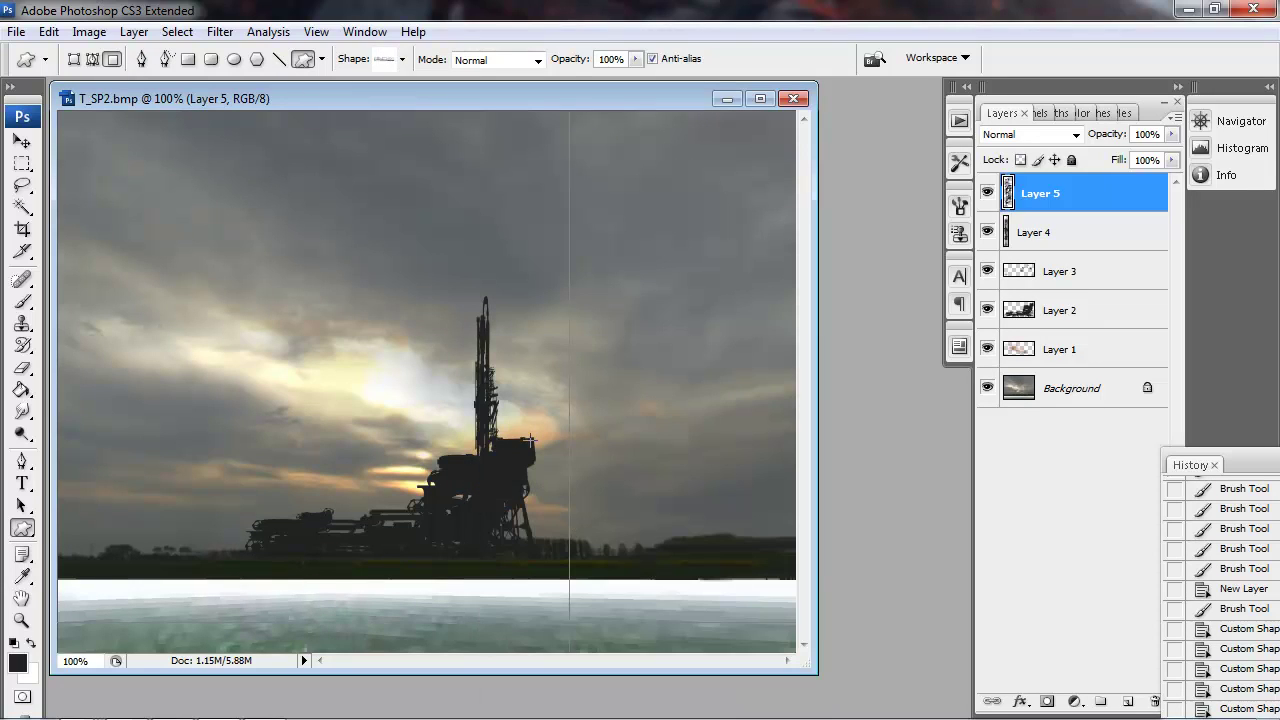
{"action": "left_click_drag", "start_coordinate": [498, 436], "coordinate": [496, 434]}
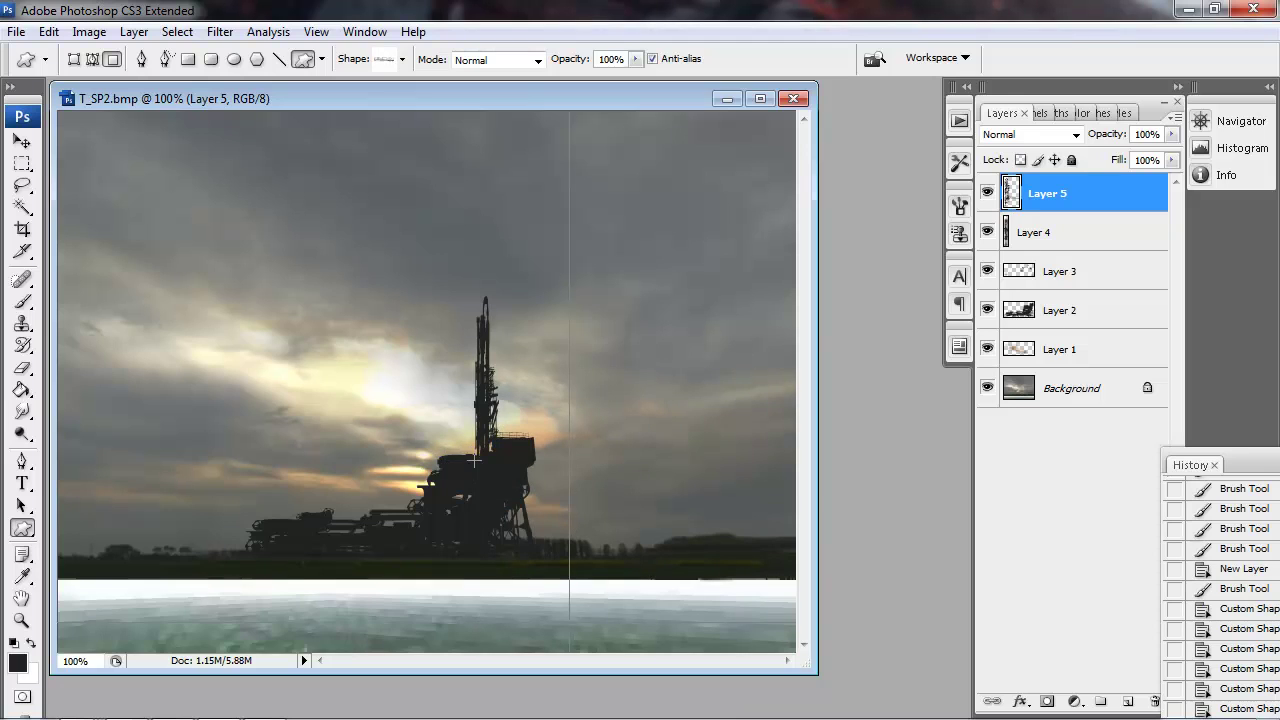
{"action": "left_click_drag", "start_coordinate": [449, 454], "coordinate": [440, 456]}
{"action": "left_click_drag", "start_coordinate": [324, 524], "coordinate": [260, 520]}
Step: Add a railing along the raised beam of the low structure, just left of the machine's main body
{"action": "key", "text": "z"}
{"action": "double_click", "coordinate": [277, 523]}
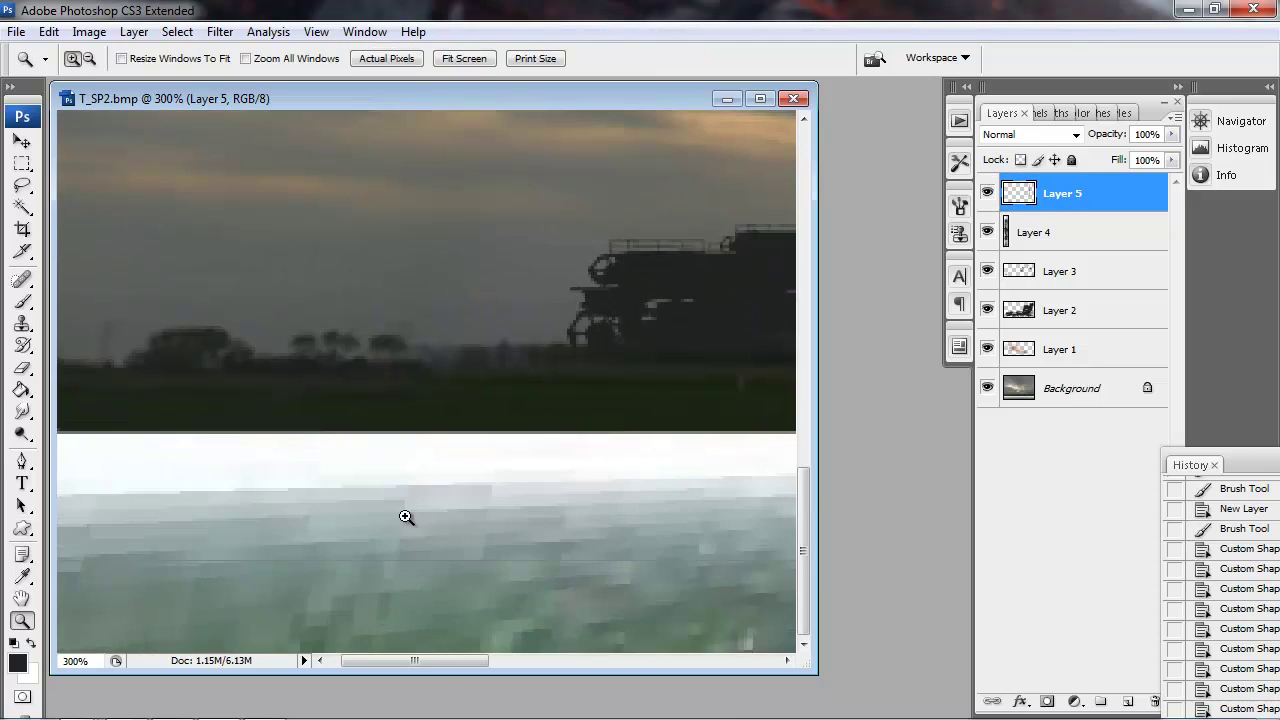
{"action": "key", "text": "space"}
{"action": "left_click_drag", "start_coordinate": [602, 356], "coordinate": [287, 540]}
{"action": "key", "text": "u"}
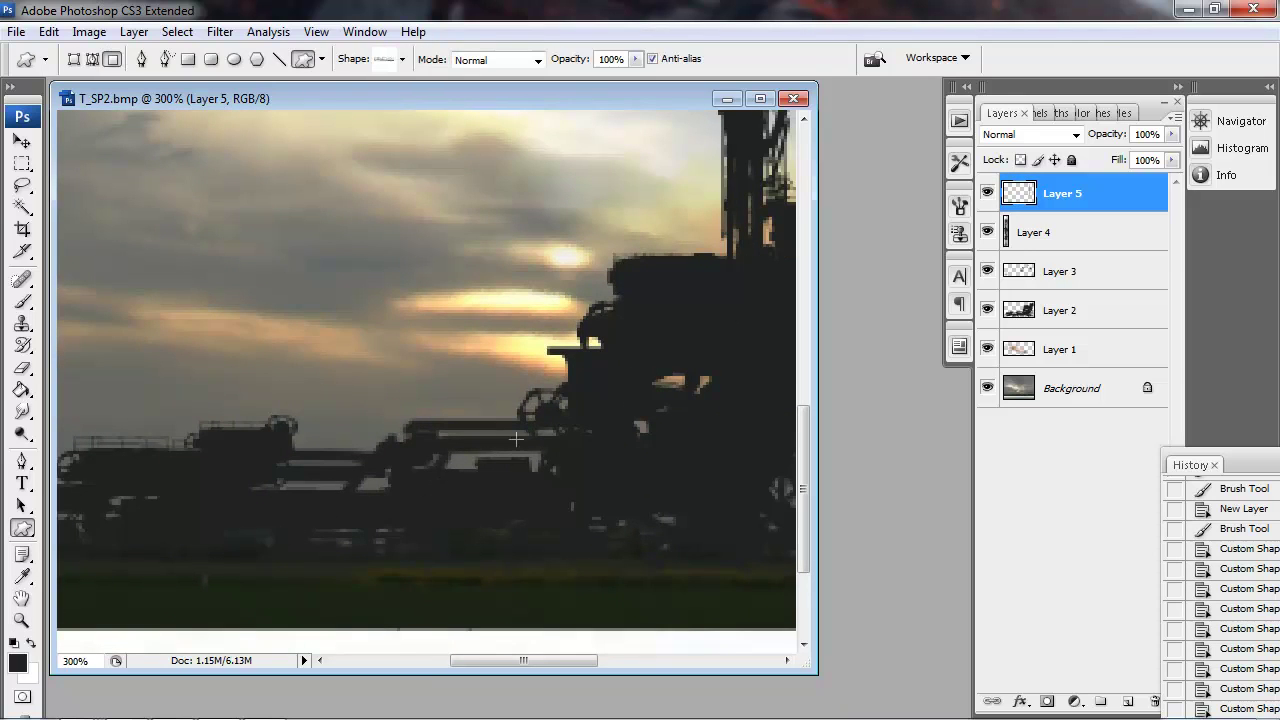
{"action": "left_click_drag", "start_coordinate": [544, 430], "coordinate": [398, 402]}
Step: Add a railing on the main body's lower roof, directly left of the mast
{"action": "key", "text": "z"}
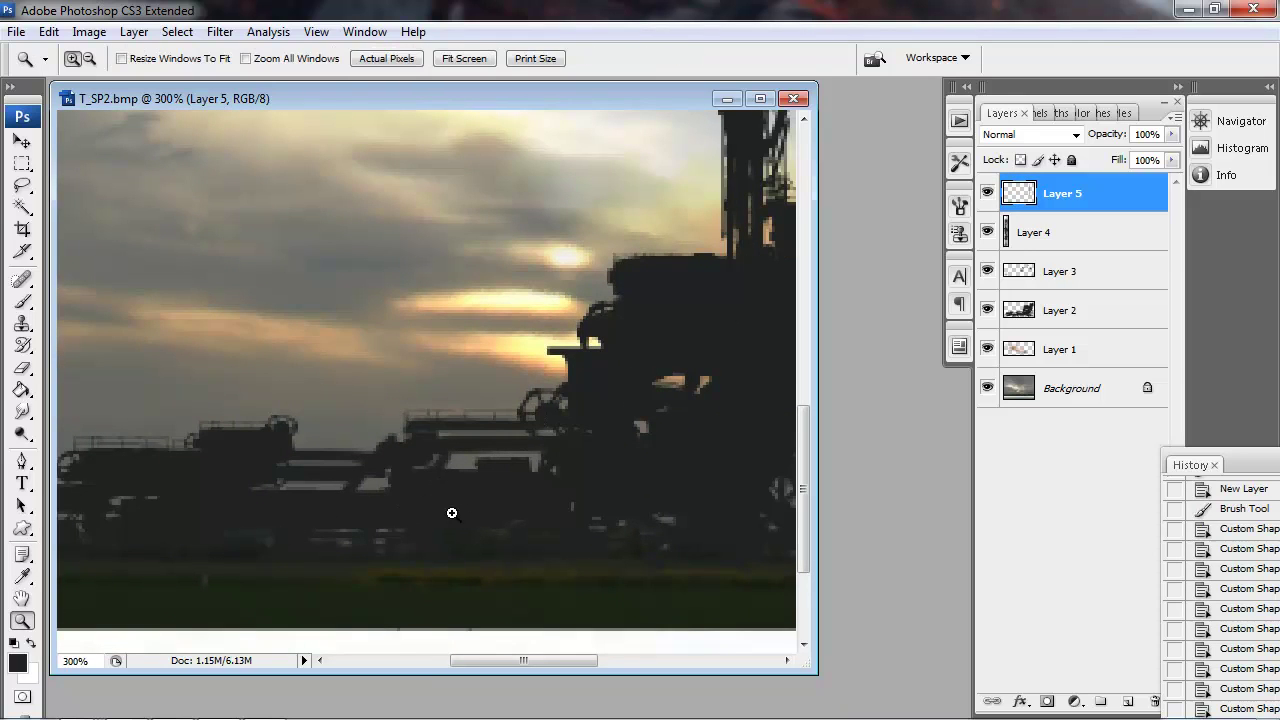
{"action": "left_click", "coordinate": [435, 492], "text": "alt"}
{"action": "left_click", "coordinate": [435, 490], "text": "alt"}
{"action": "left_click", "coordinate": [486, 496]}
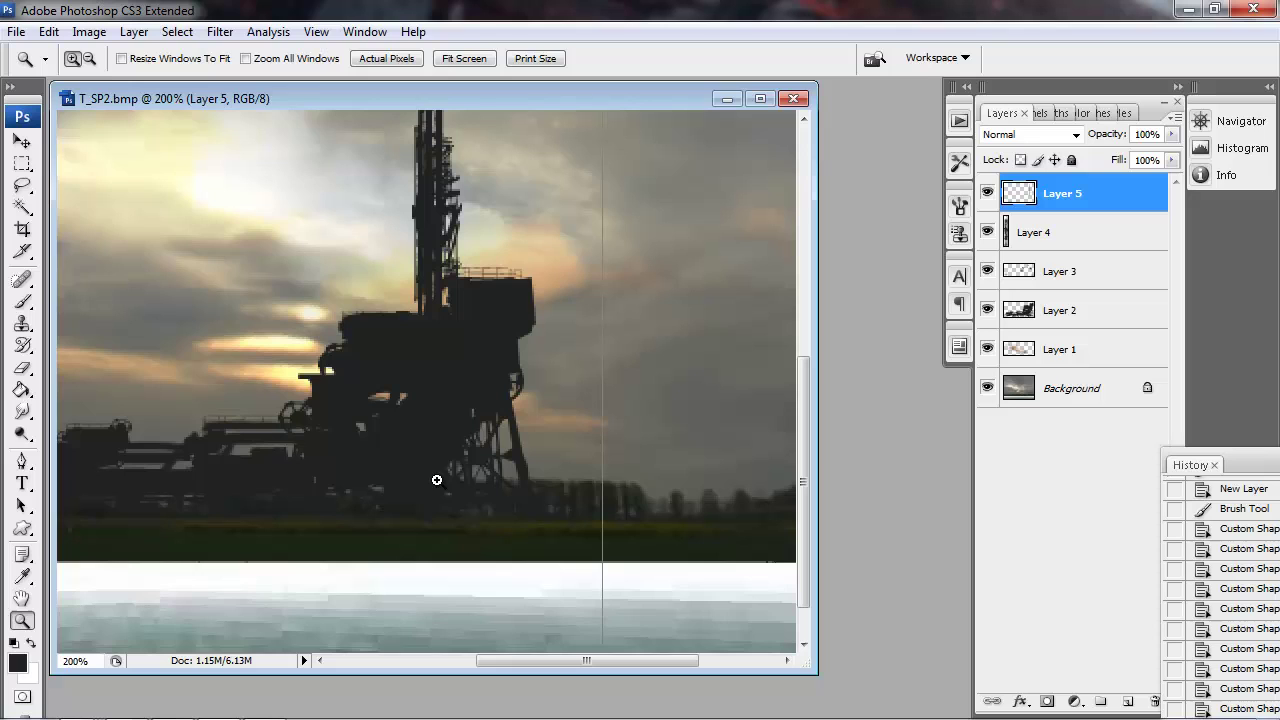
{"action": "key", "text": "u"}
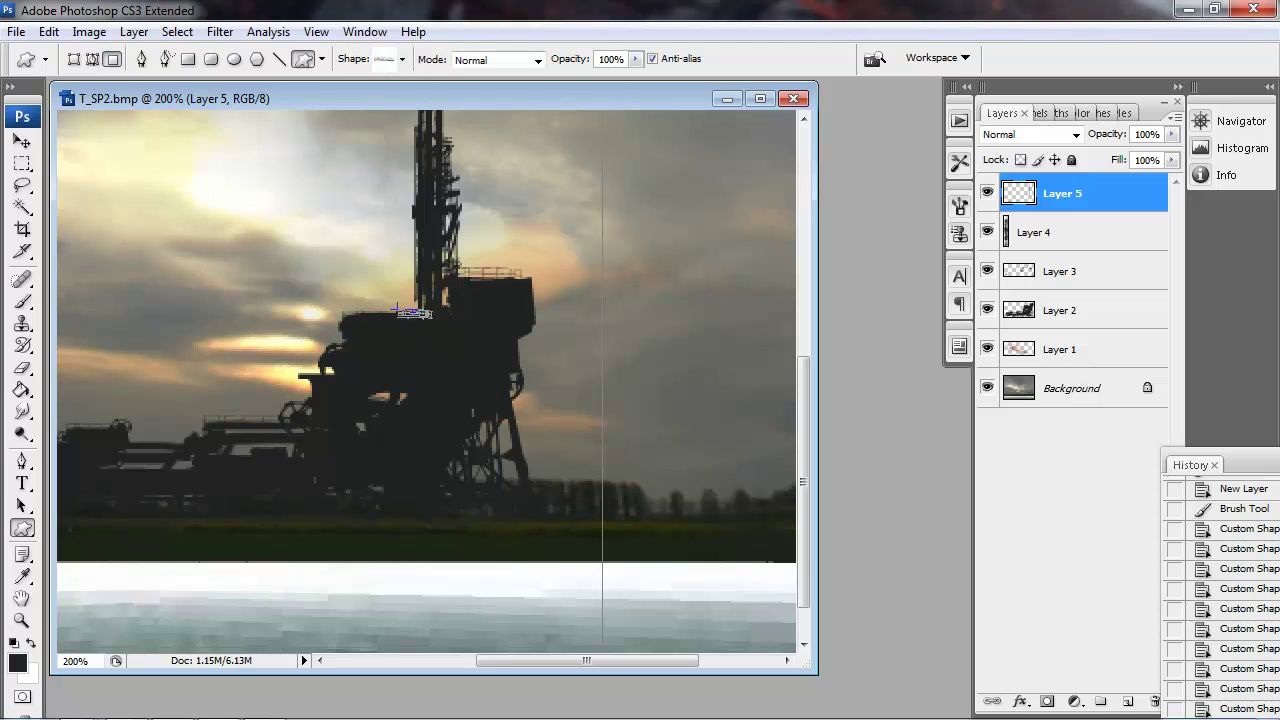
{"action": "left_click_drag", "start_coordinate": [397, 309], "coordinate": [371, 302]}
Step: Add a new layer for surface details and set the foreground colour to the lighter dark grey #393c3b
{"action": "key", "text": "space"}
{"action": "left_click_drag", "start_coordinate": [347, 411], "coordinate": [505, 460]}
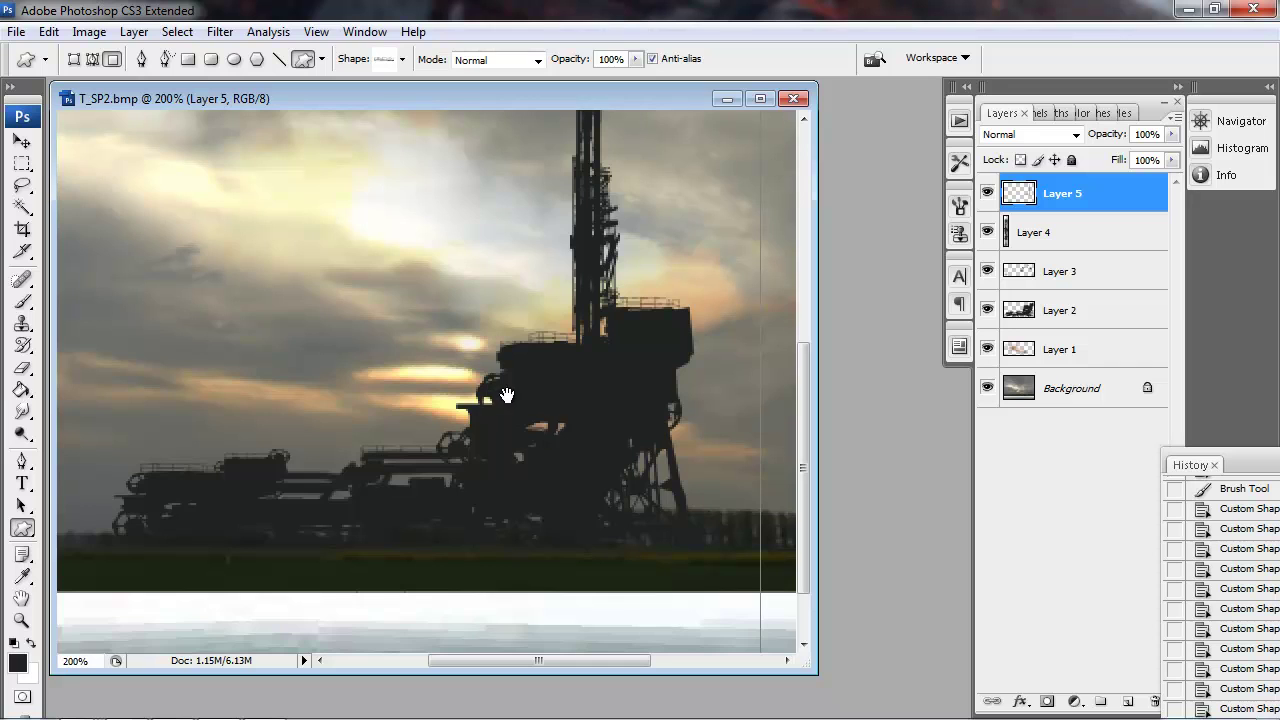
{"action": "left_click_drag", "start_coordinate": [507, 395], "coordinate": [491, 486]}
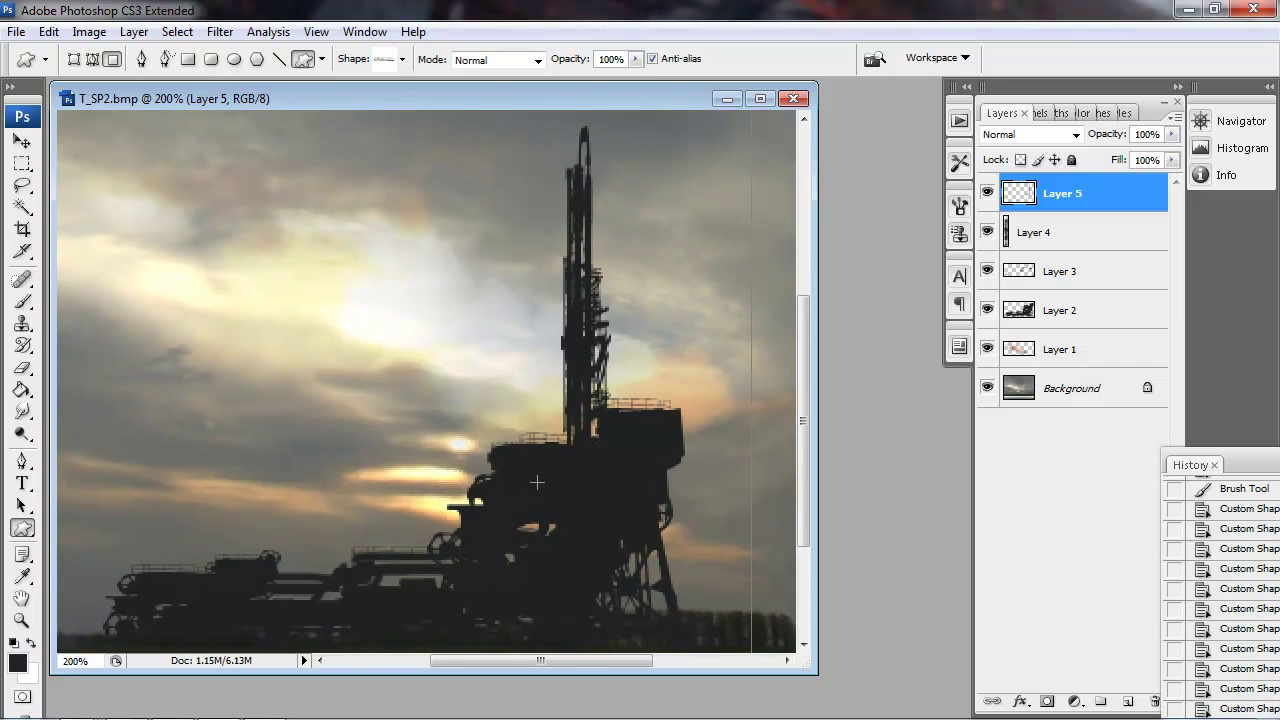
{"action": "key", "text": "z"}
{"action": "left_click", "coordinate": [574, 443], "text": "alt"}
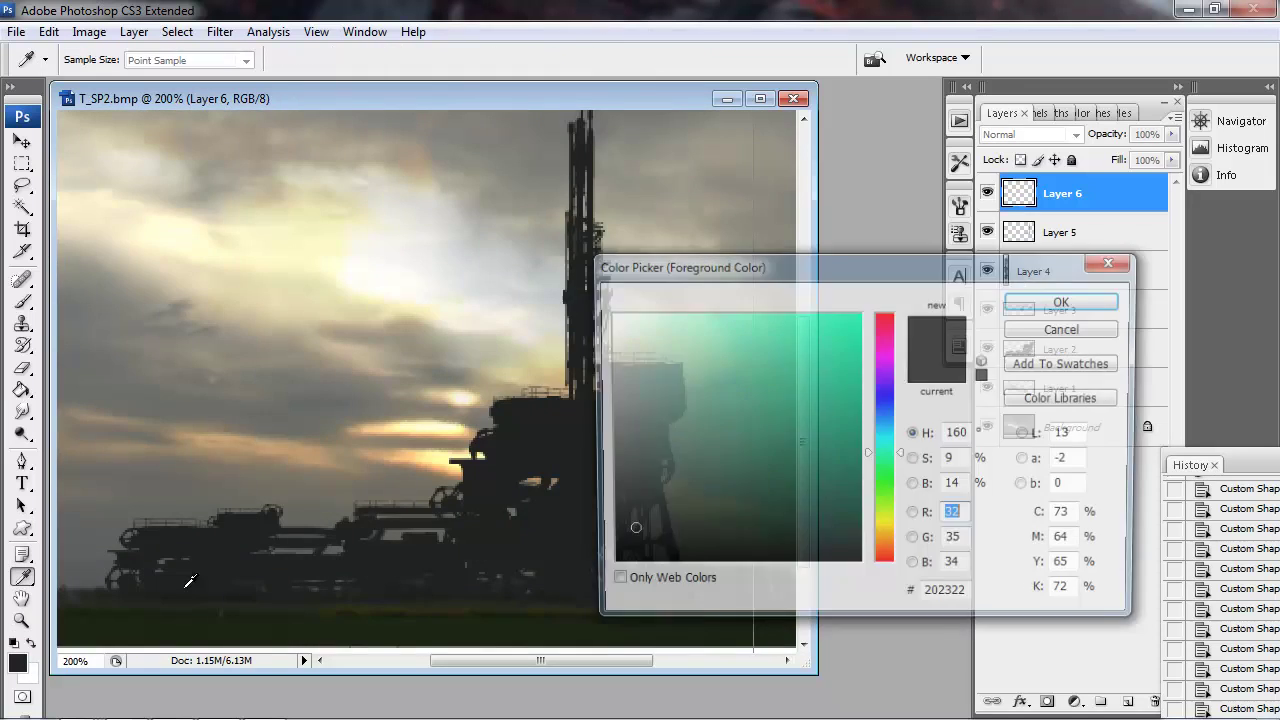
{"action": "left_click_drag", "start_coordinate": [626, 530], "coordinate": [623, 503]}
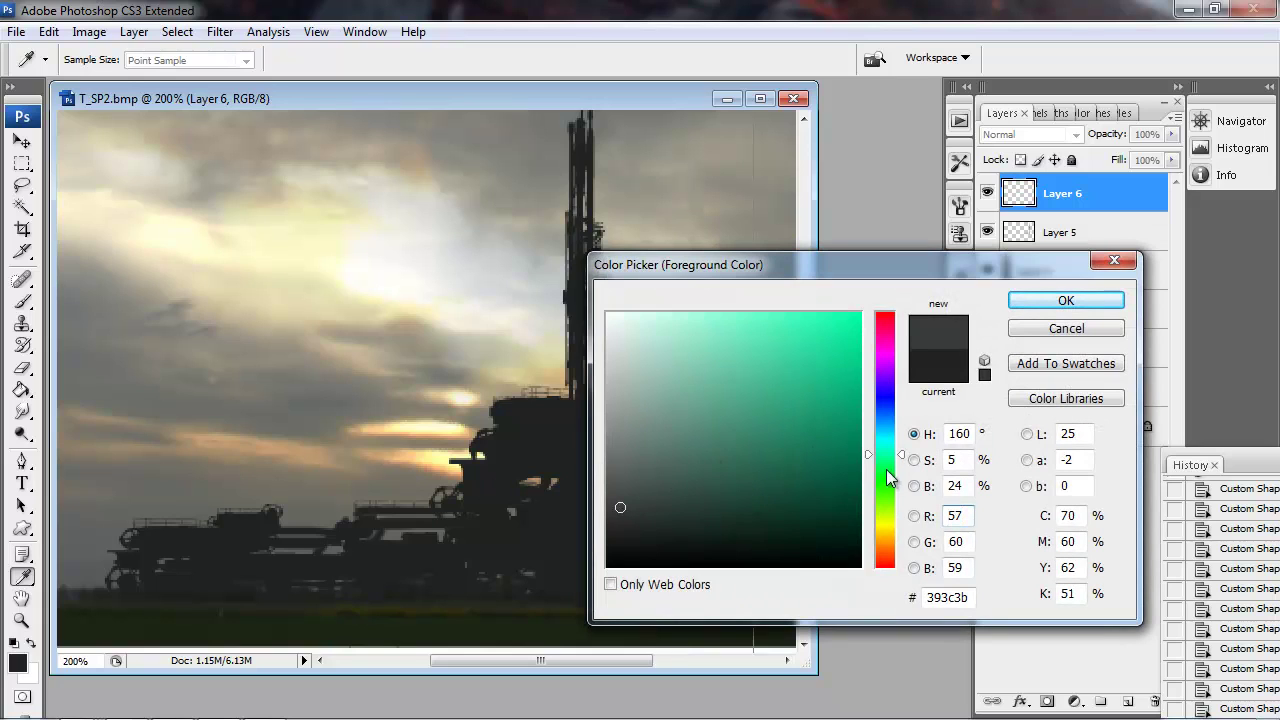
{"action": "left_click", "coordinate": [1022, 305]}
Step: Stamp a blocky detail custom shape in the lighter grey on the upper block, main body roof and low structure
{"action": "key", "text": "u"}
{"action": "right_click", "coordinate": [612, 462]}
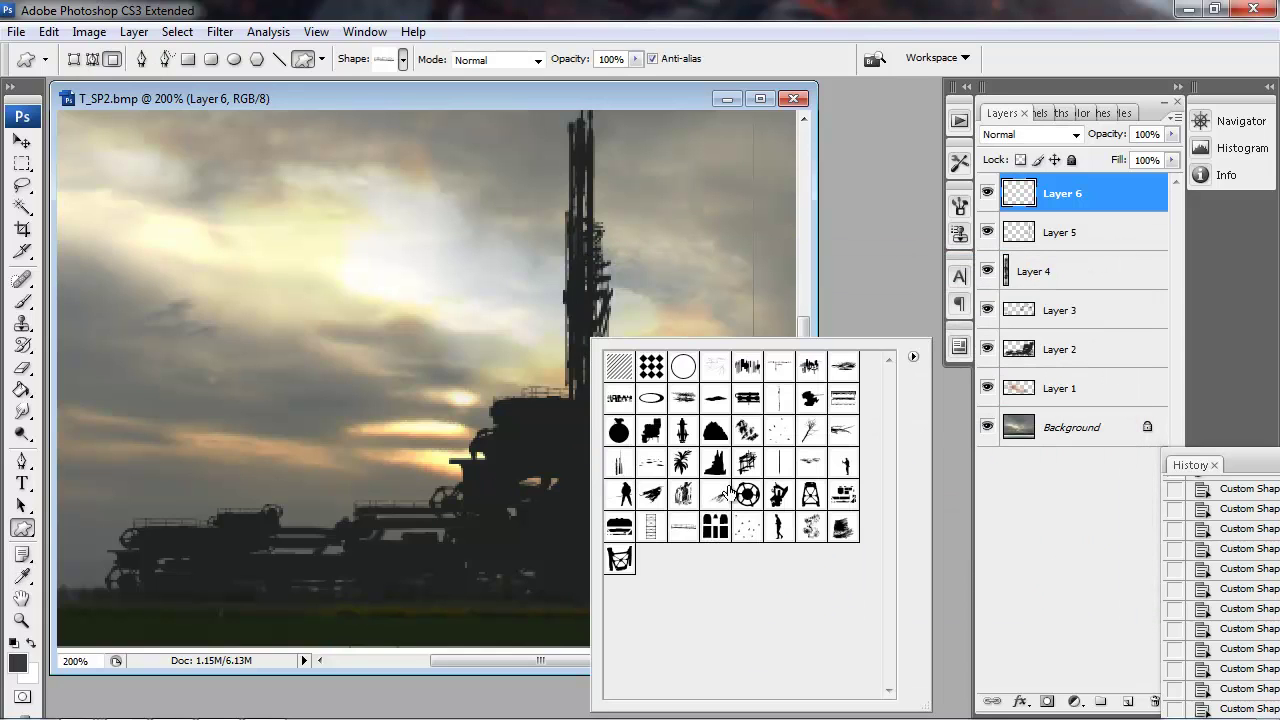
{"action": "double_click", "coordinate": [811, 497]}
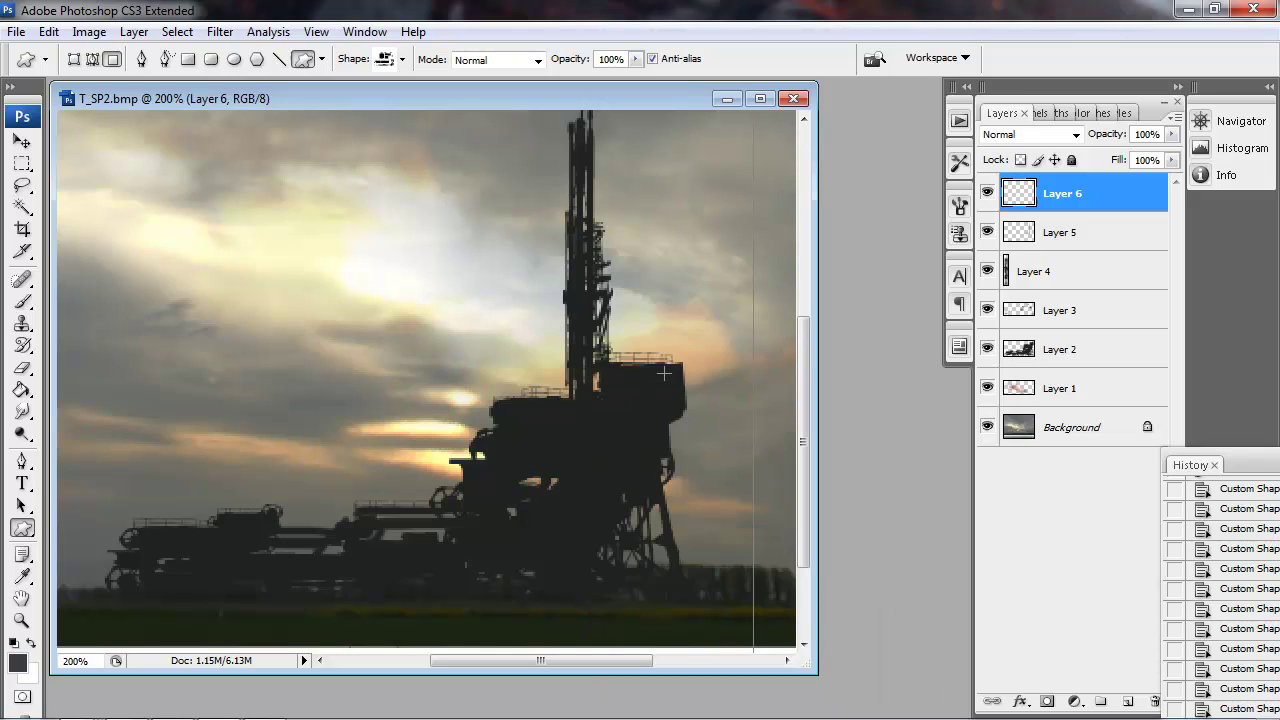
{"action": "left_click_drag", "start_coordinate": [664, 373], "coordinate": [597, 392]}
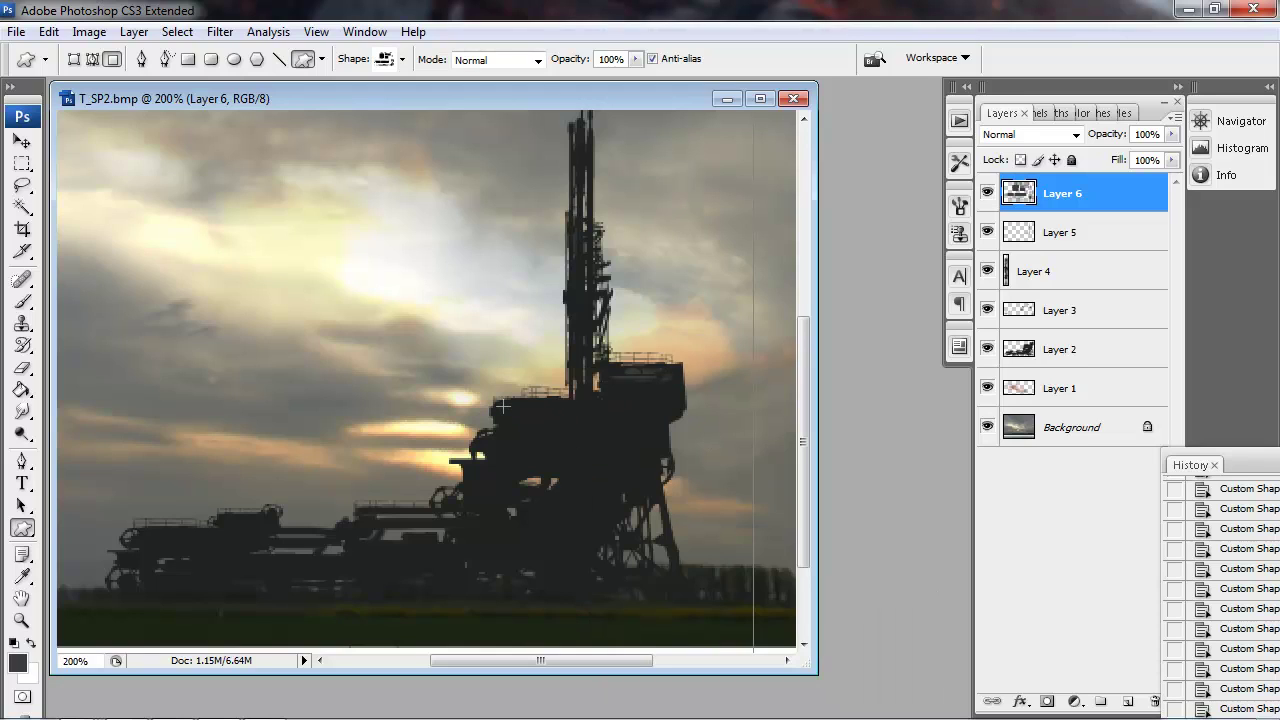
{"action": "key", "text": "ctrl+z"}
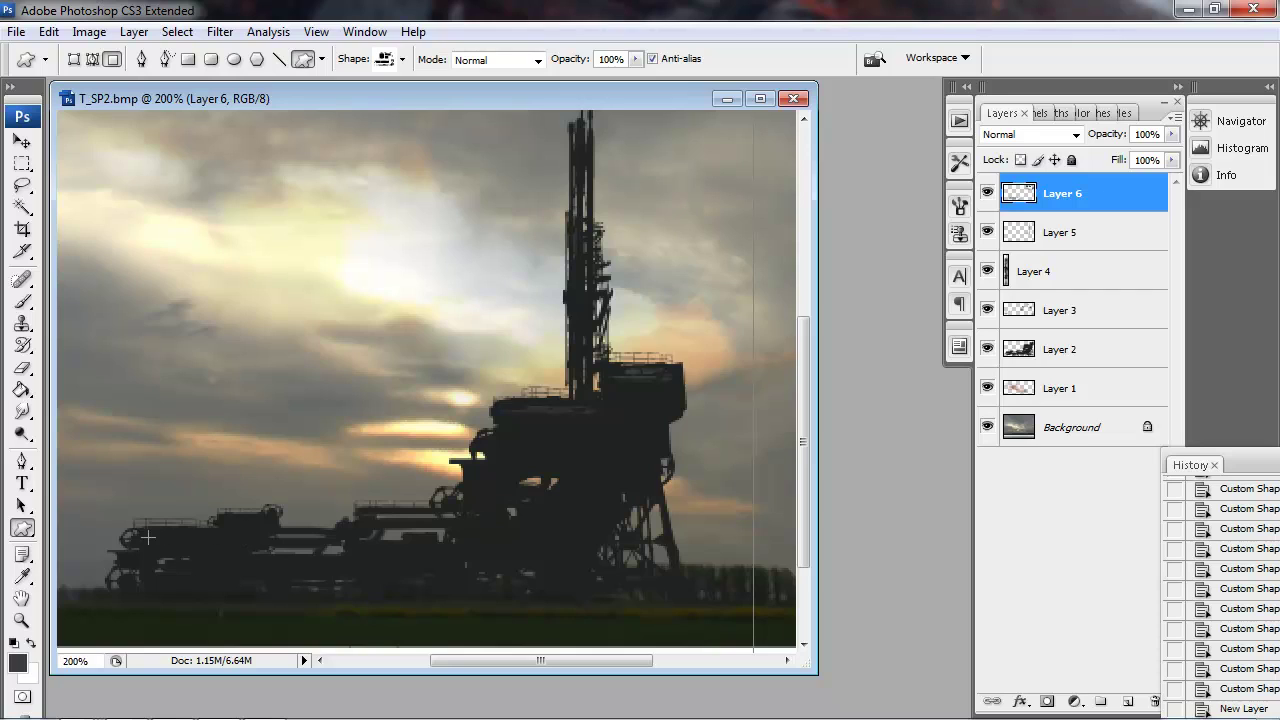
{"action": "left_click_drag", "start_coordinate": [147, 538], "coordinate": [164, 541]}
Step: Stamp lighter window-like bands along the low structure and lower hull with the arched blocks custom shape
{"action": "right_click", "coordinate": [183, 542]}
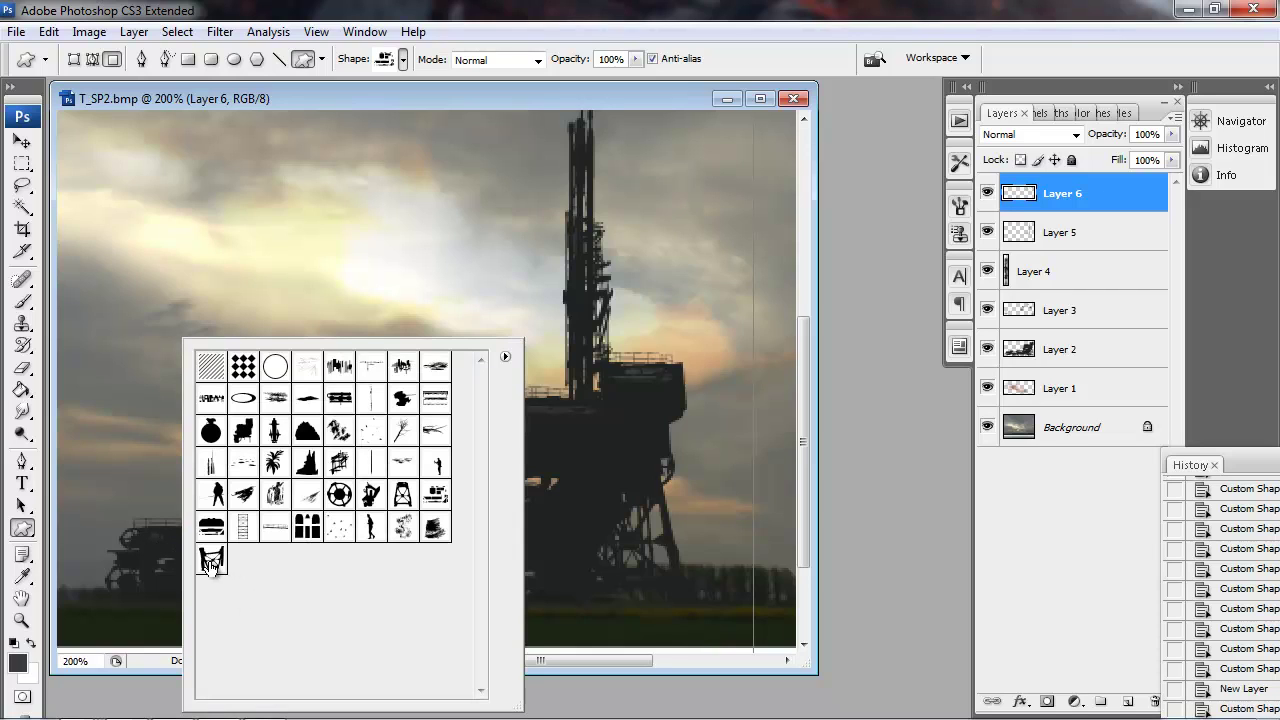
{"action": "double_click", "coordinate": [307, 526]}
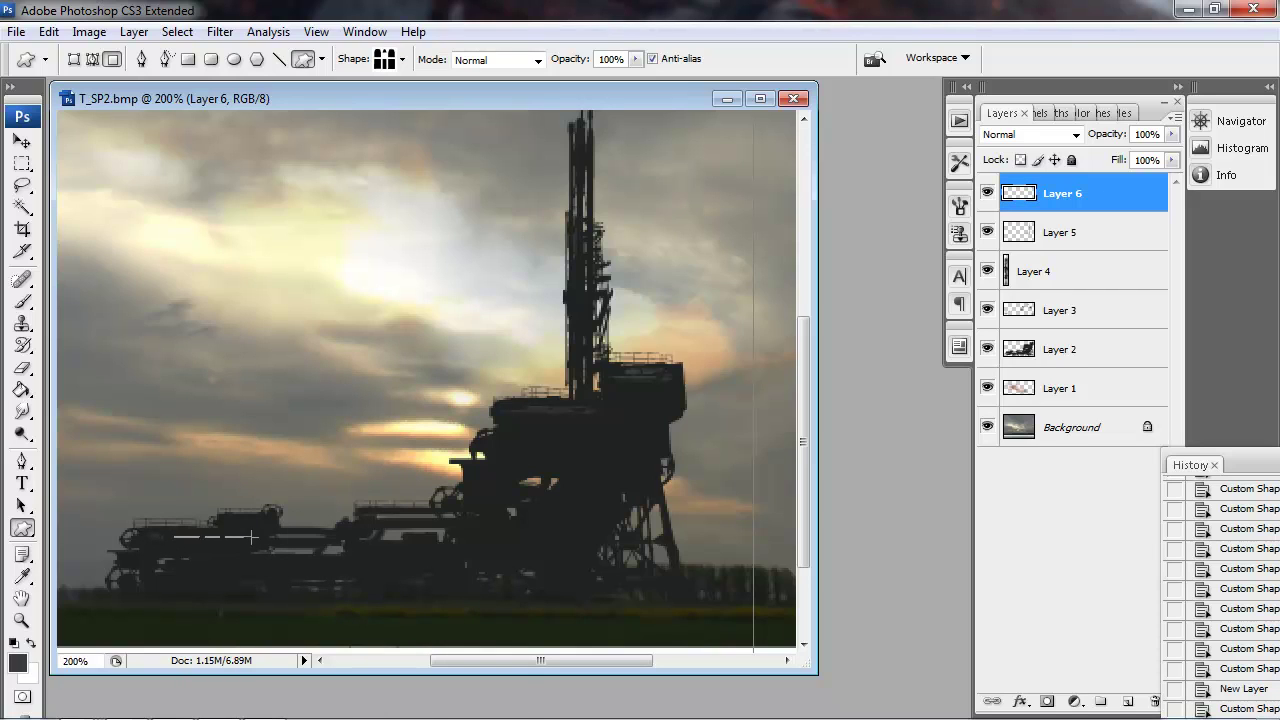
{"action": "left_click_drag", "start_coordinate": [251, 538], "coordinate": [187, 537]}
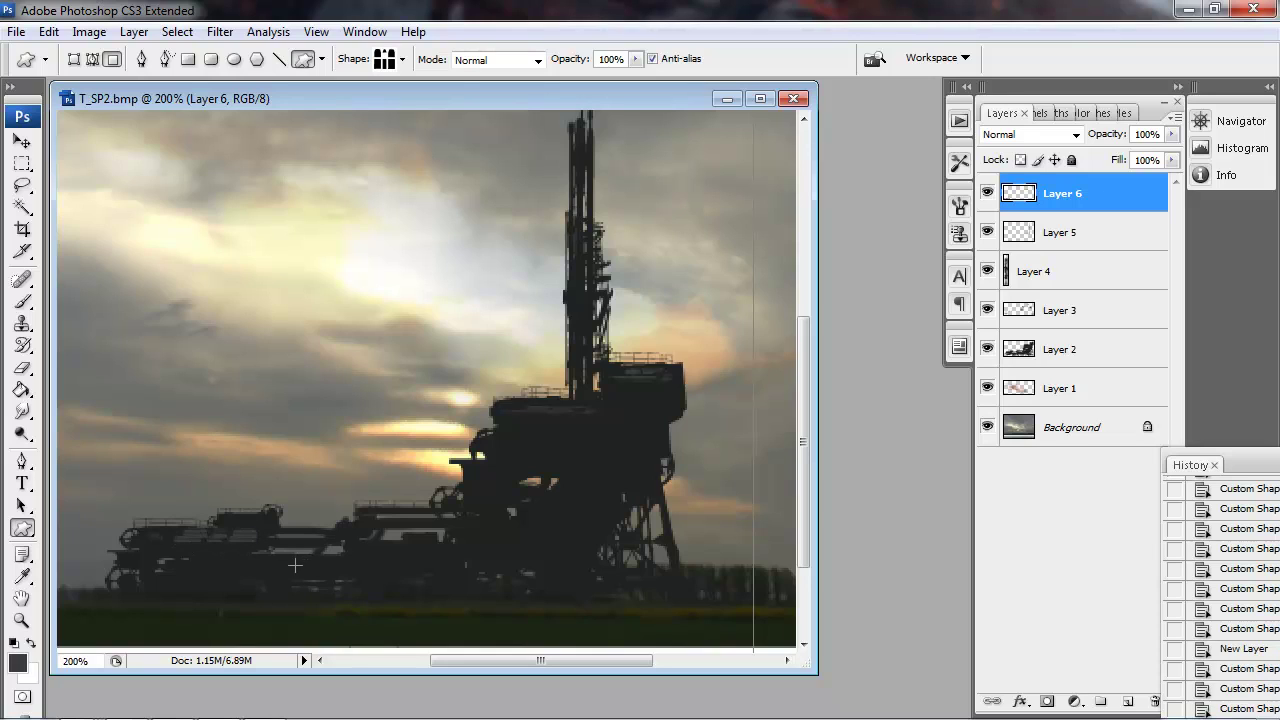
{"action": "left_click_drag", "start_coordinate": [420, 562], "coordinate": [178, 566]}
Step: Try a reduced opacity on the lighter surface detail layer
{"action": "left_click", "coordinate": [1171, 134]}
{"action": "left_click_drag", "start_coordinate": [1171, 158], "coordinate": [1145, 160]}
{"action": "key", "text": "ctrl+d"}
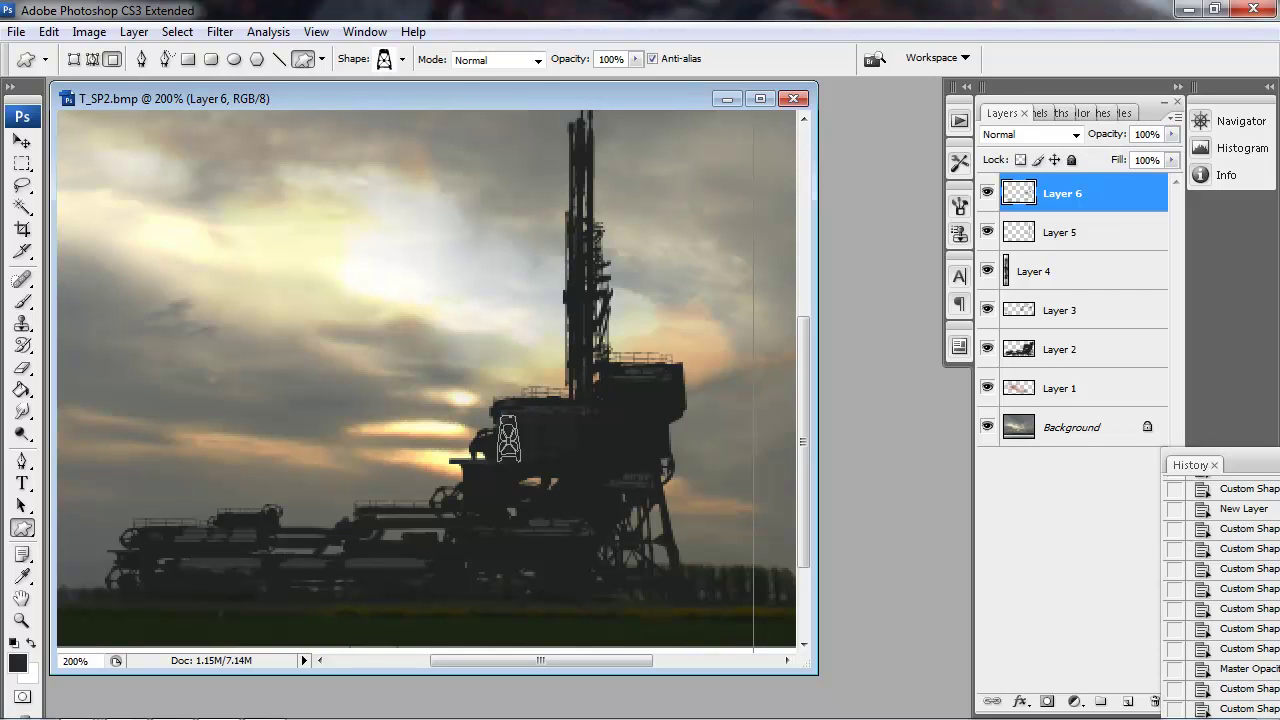
Step: Stamp the lattice tower custom shape over the machine's main body and undo the unwanted stamps
{"action": "left_click_drag", "start_coordinate": [573, 468], "coordinate": [590, 414]}
{"action": "key", "text": "ctrl+alt+z"}
{"action": "key", "text": "ctrl+alt+z"}
{"action": "key", "text": "ctrl+alt+z"}
{"action": "key", "text": "ctrl+alt+z"}
{"action": "key", "text": "ctrl+alt+z"}
{"action": "key", "text": "ctrl+alt+z"}
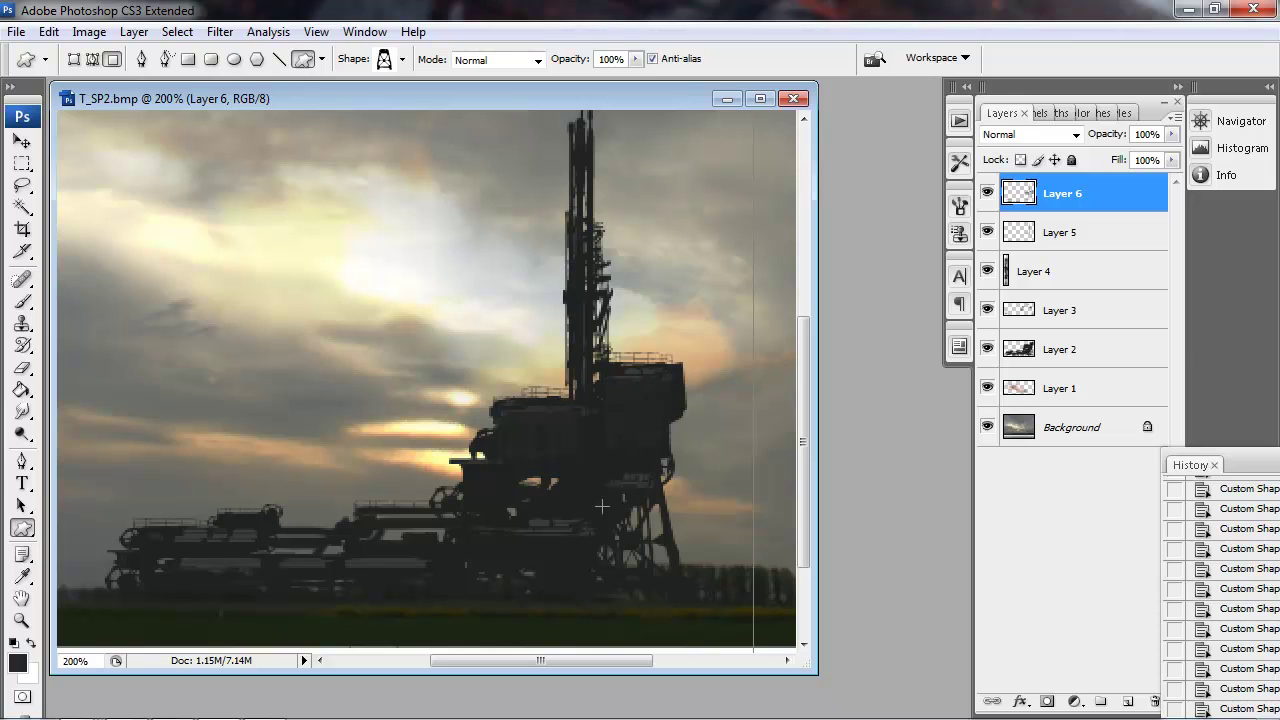
Step: Merge Layer 2 through Layer 6 into a single machine layer and bring the whole picture into view
{"action": "left_click", "coordinate": [1070, 349], "text": "shift"}
{"action": "right_click", "coordinate": [1070, 349]}
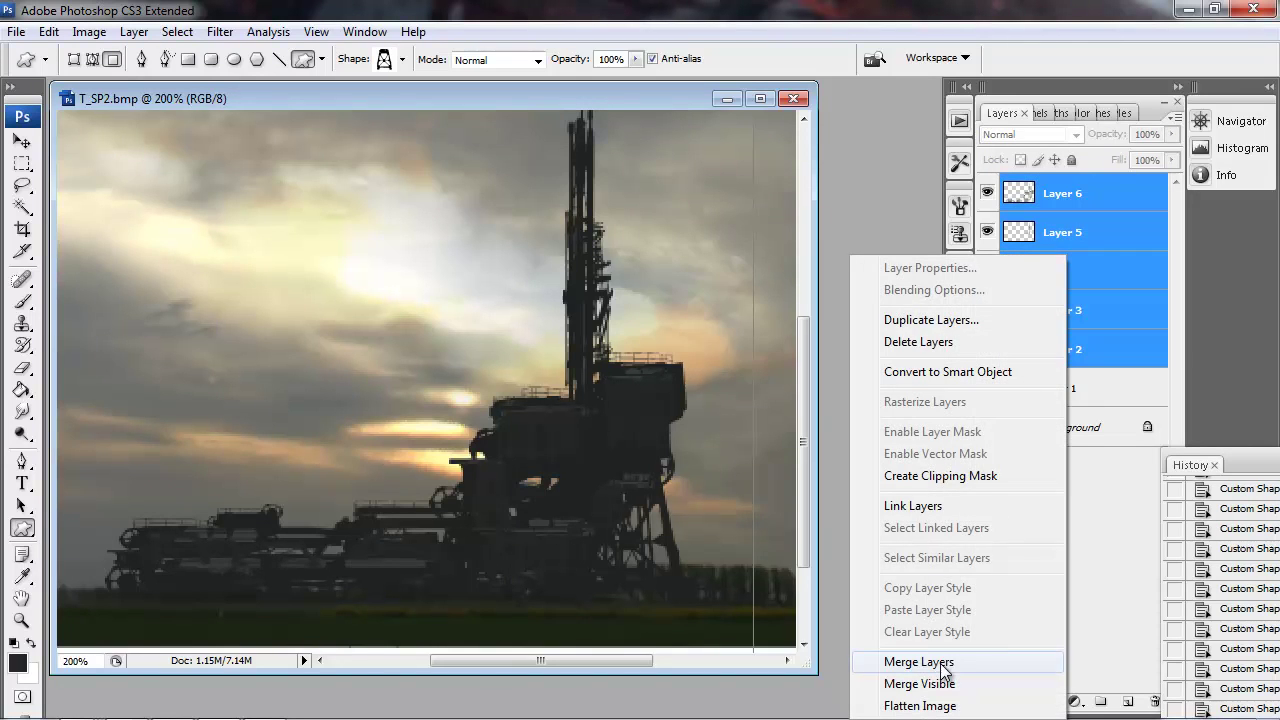
{"action": "left_click", "coordinate": [943, 668]}
{"action": "key", "text": "z"}
{"action": "left_click", "coordinate": [560, 420], "text": "alt"}
{"action": "left_click", "coordinate": [502, 408], "text": "alt"}
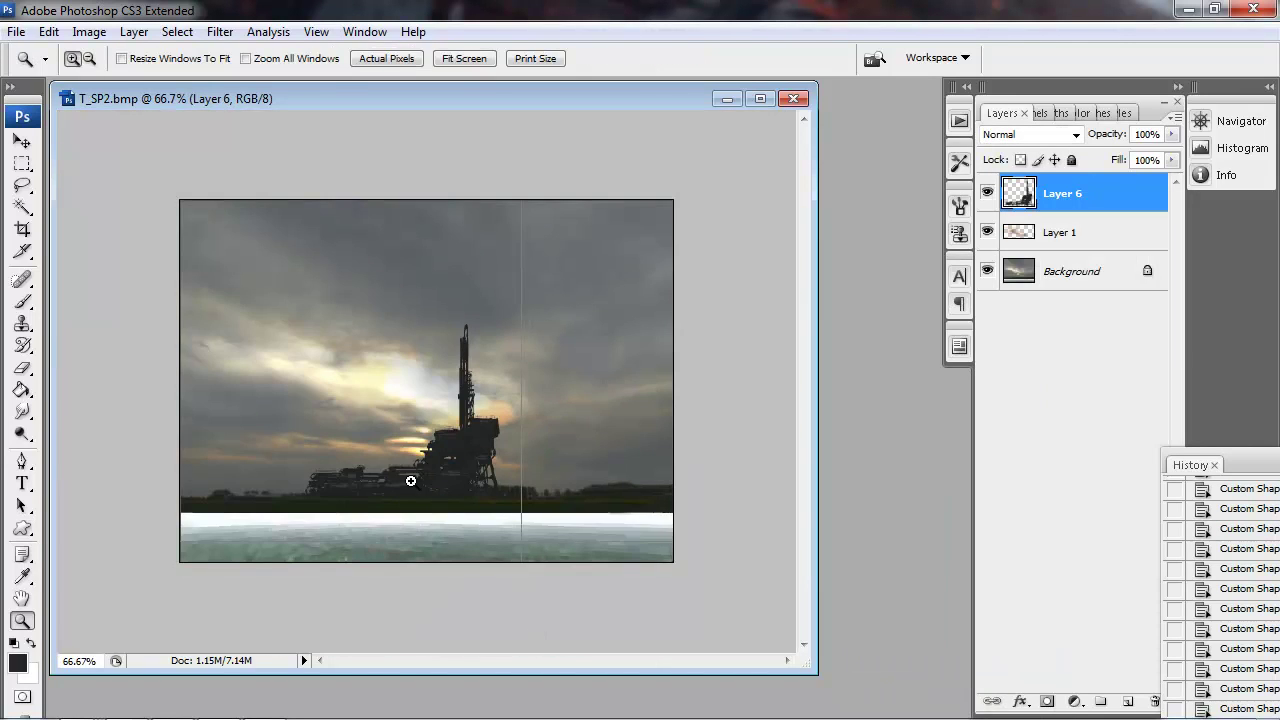
Step: Load the outline of the merged machine layer as a selection and add a new empty layer above it
{"action": "left_click", "coordinate": [410, 481]}
{"action": "left_click", "coordinate": [414, 486]}
{"action": "left_click_drag", "start_coordinate": [414, 486], "coordinate": [564, 490]}
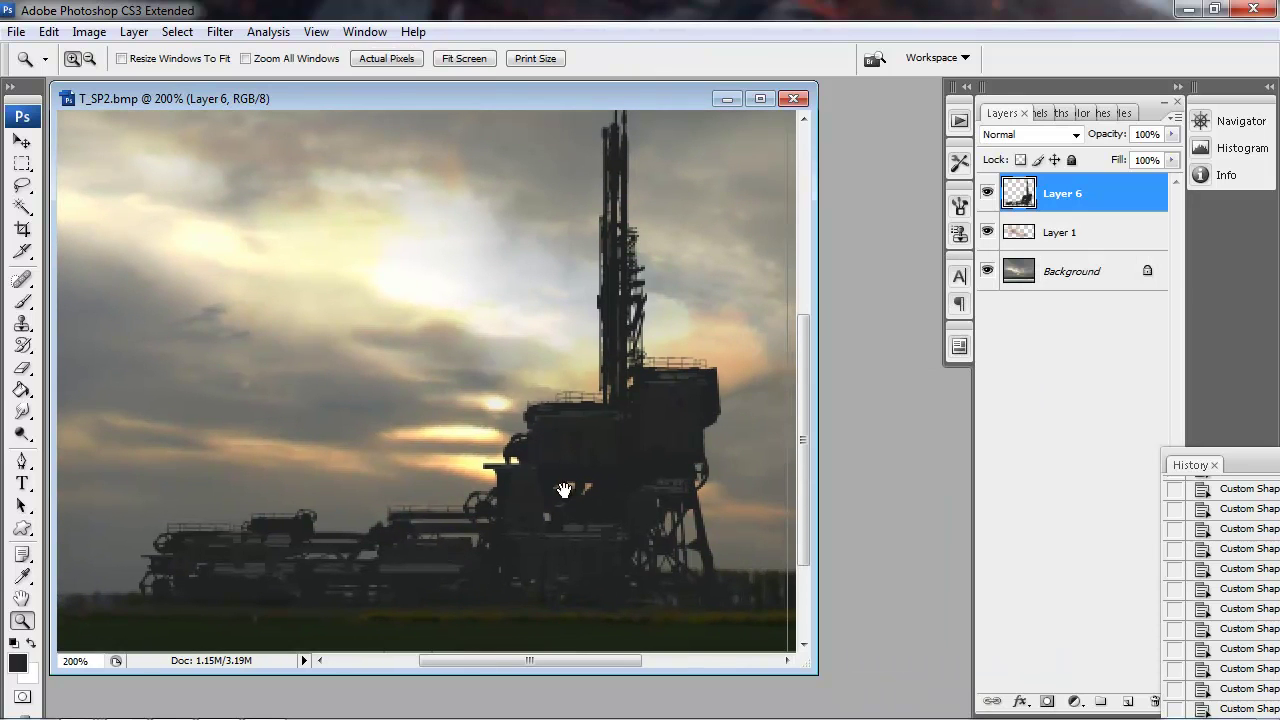
{"action": "left_click", "coordinate": [1019, 196], "text": "ctrl"}
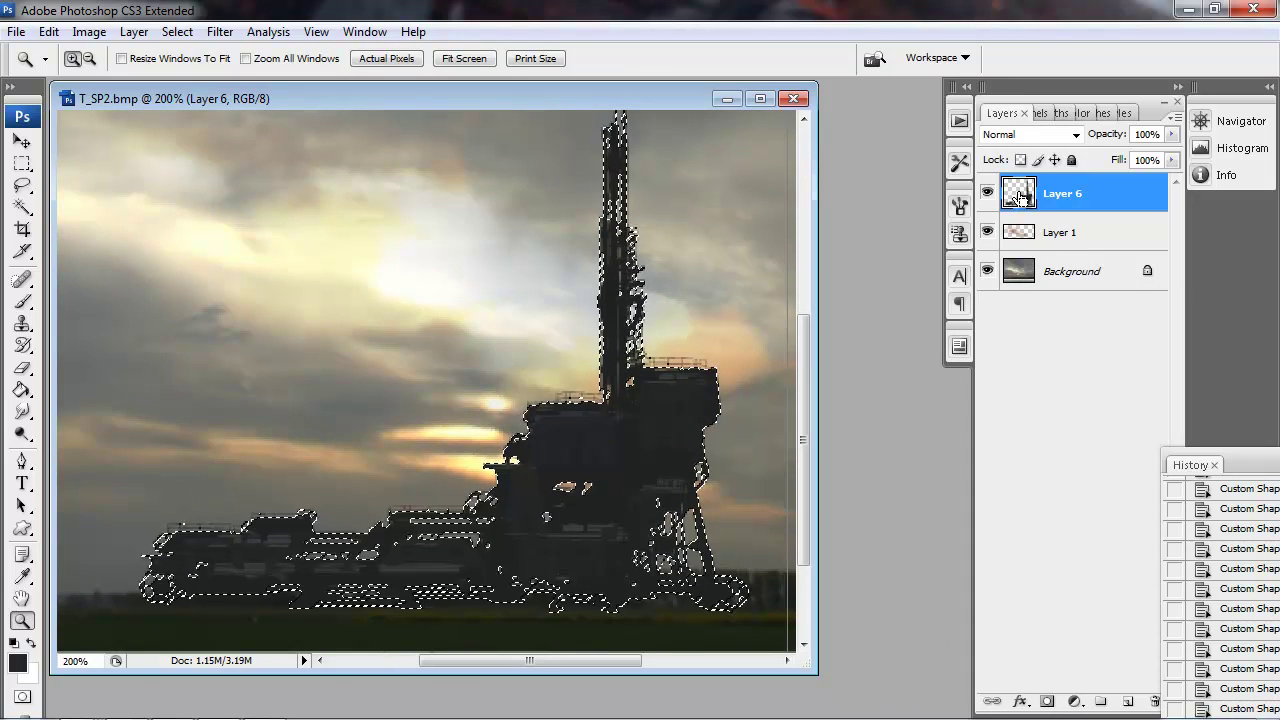
{"action": "left_click", "coordinate": [1127, 701]}
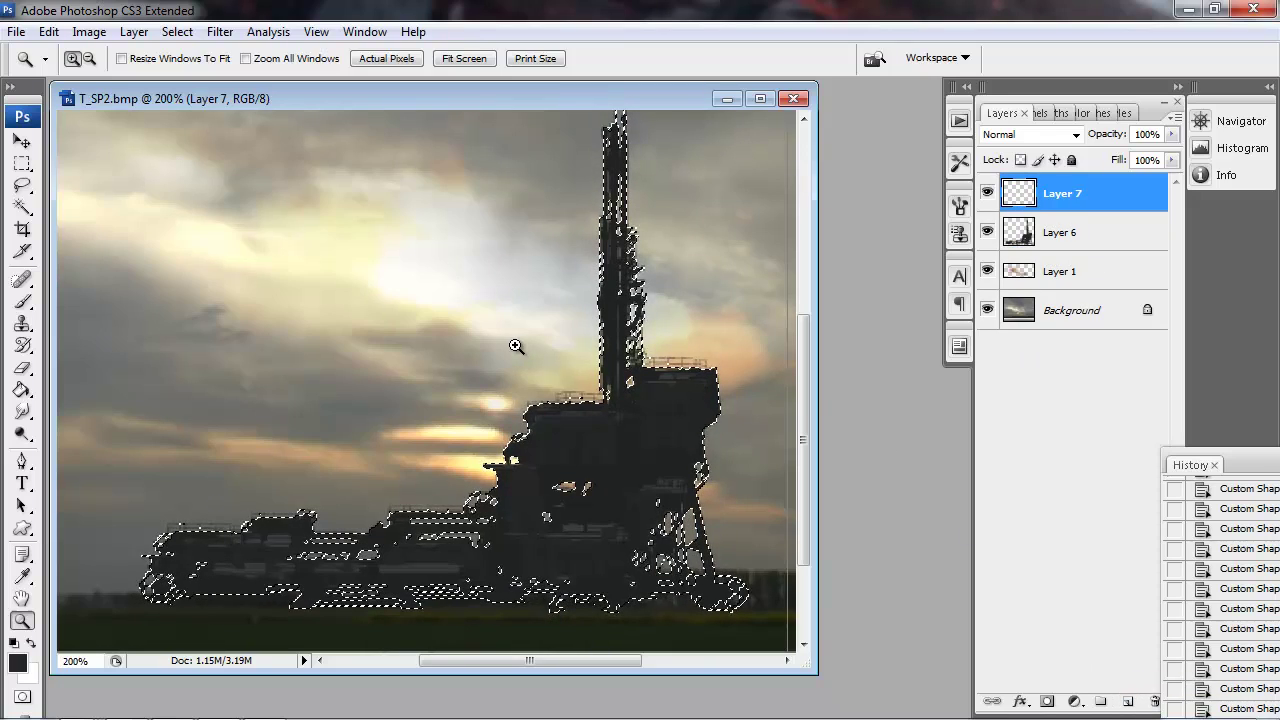
Step: Fill the machine selection on the new layer with pale yellow sampled from the sunlit clouds and deselect
{"action": "key", "text": "i"}
{"action": "left_click", "coordinate": [432, 430]}
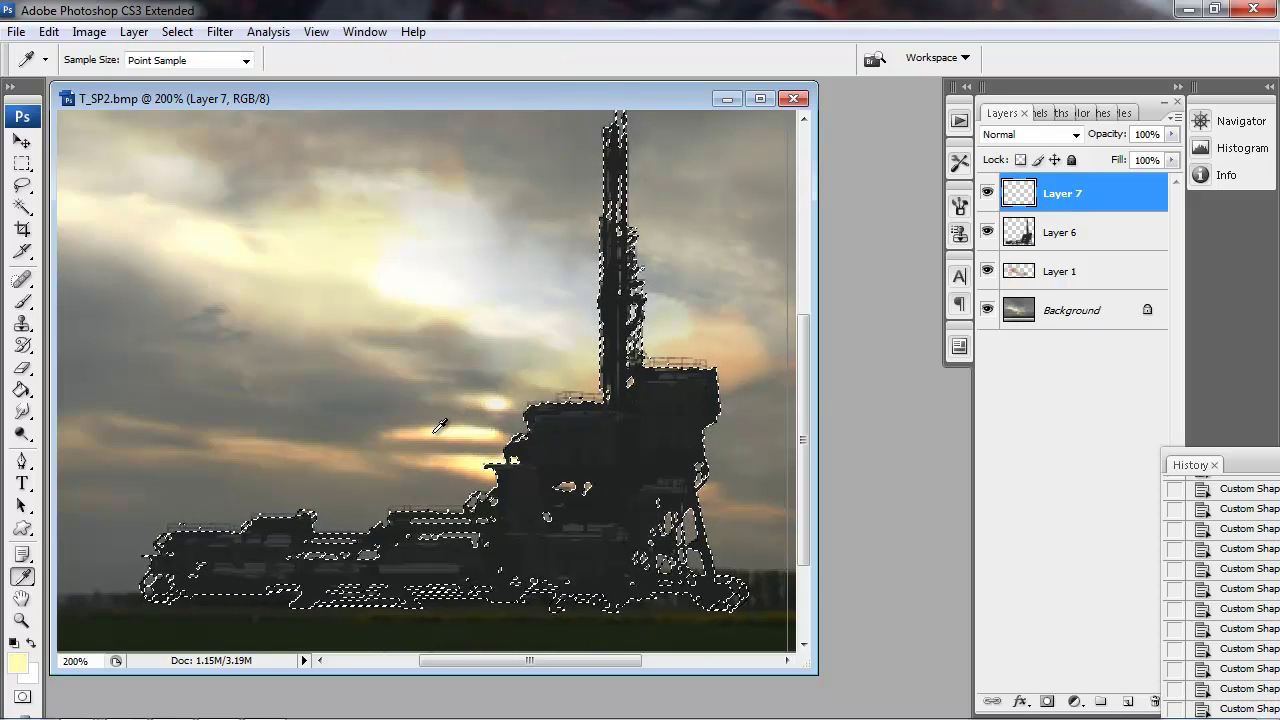
{"action": "left_click", "coordinate": [48, 31]}
{"action": "left_click", "coordinate": [43, 334]}
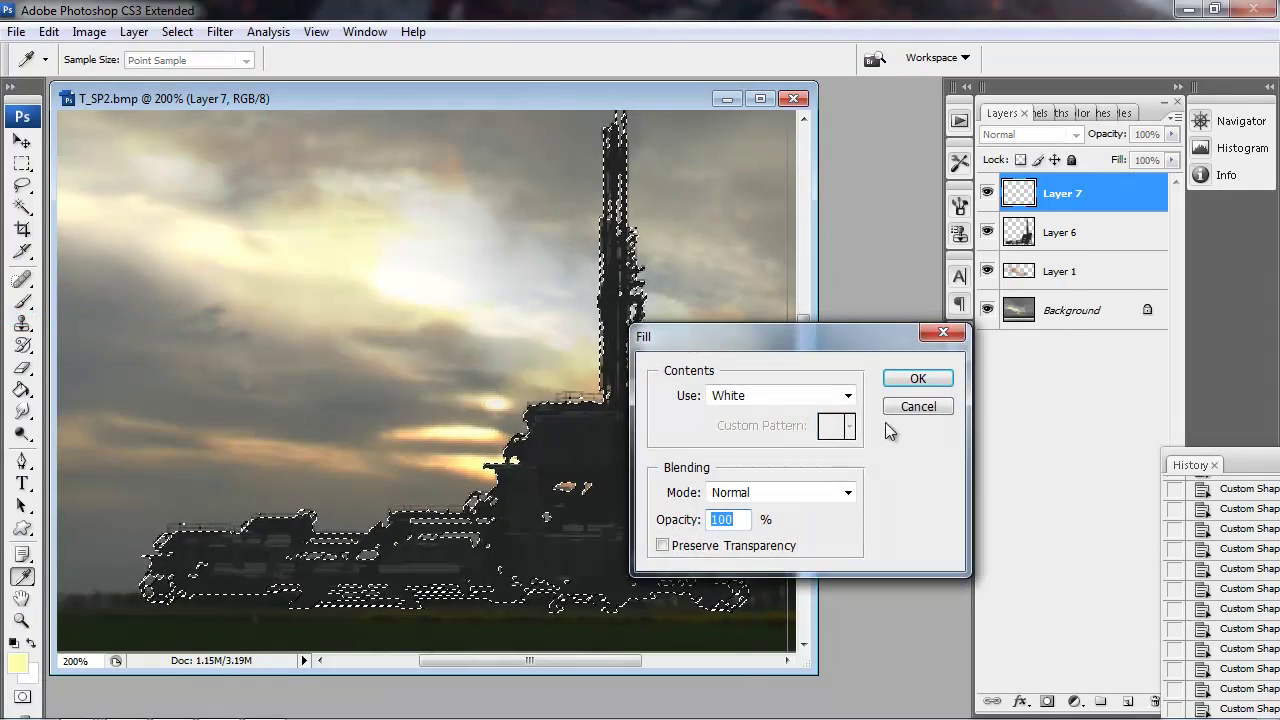
{"action": "left_click", "coordinate": [846, 400]}
{"action": "left_click", "coordinate": [779, 416]}
{"action": "left_click", "coordinate": [918, 378]}
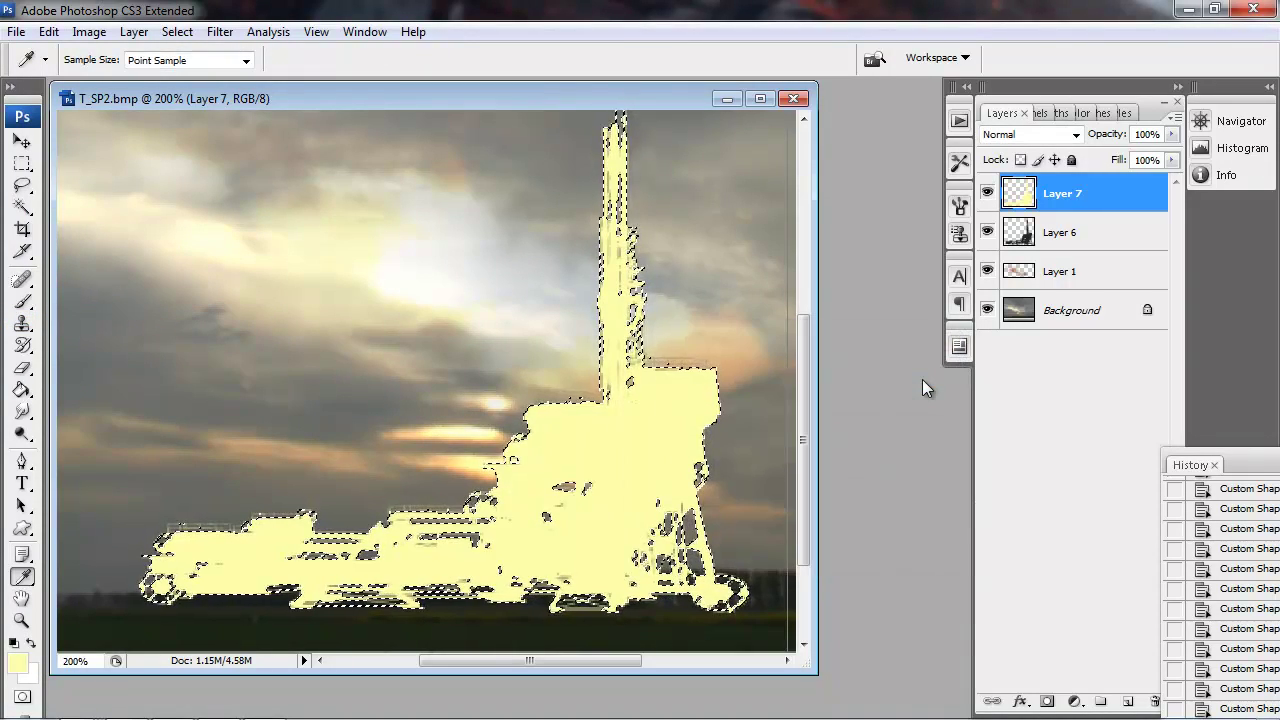
{"action": "key", "text": "ctrl+d"}
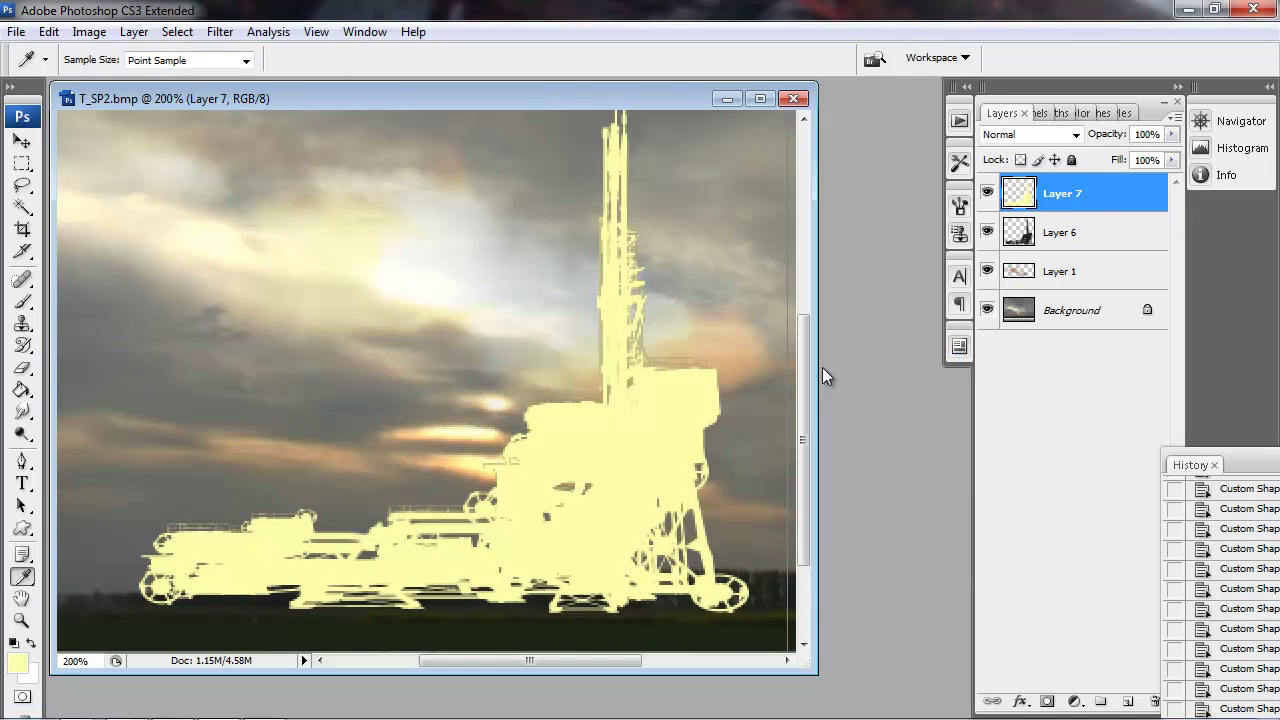
Step: Show the picture in full screen mode and set the Eraser to a small round 5 px brush tip
{"action": "key", "text": "f"}
{"action": "key", "text": "f"}
{"action": "key", "text": "f"}
{"action": "left_click_drag", "start_coordinate": [752, 376], "coordinate": [868, 499]}
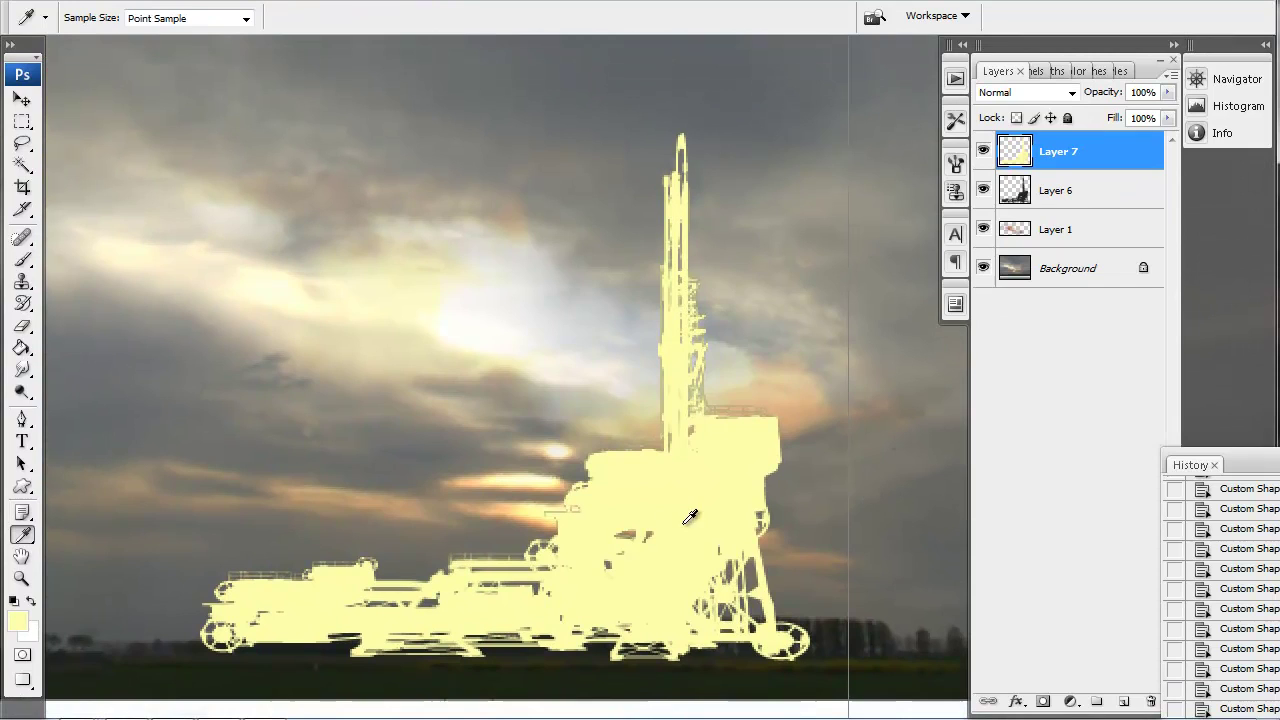
{"action": "key", "text": "e"}
{"action": "right_click", "coordinate": [637, 524]}
{"action": "key", "text": "Escape"}
{"action": "right_click", "coordinate": [875, 515]}
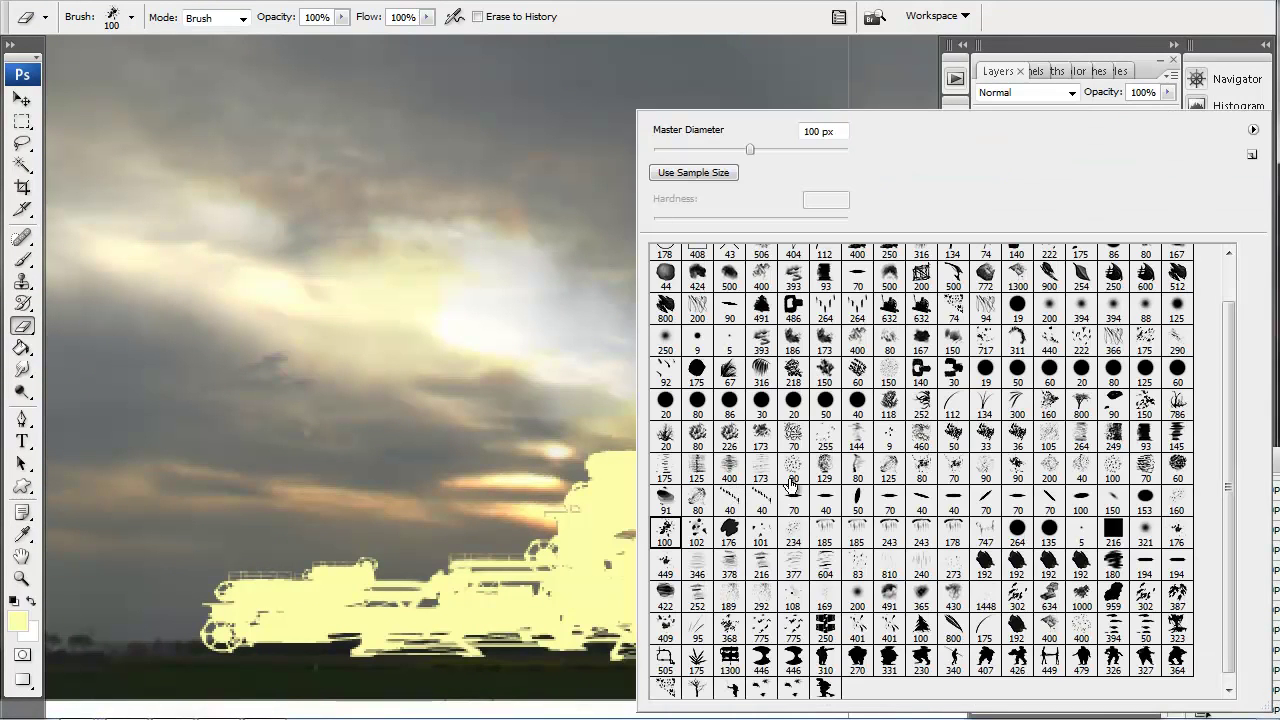
{"action": "left_click", "coordinate": [1013, 361]}
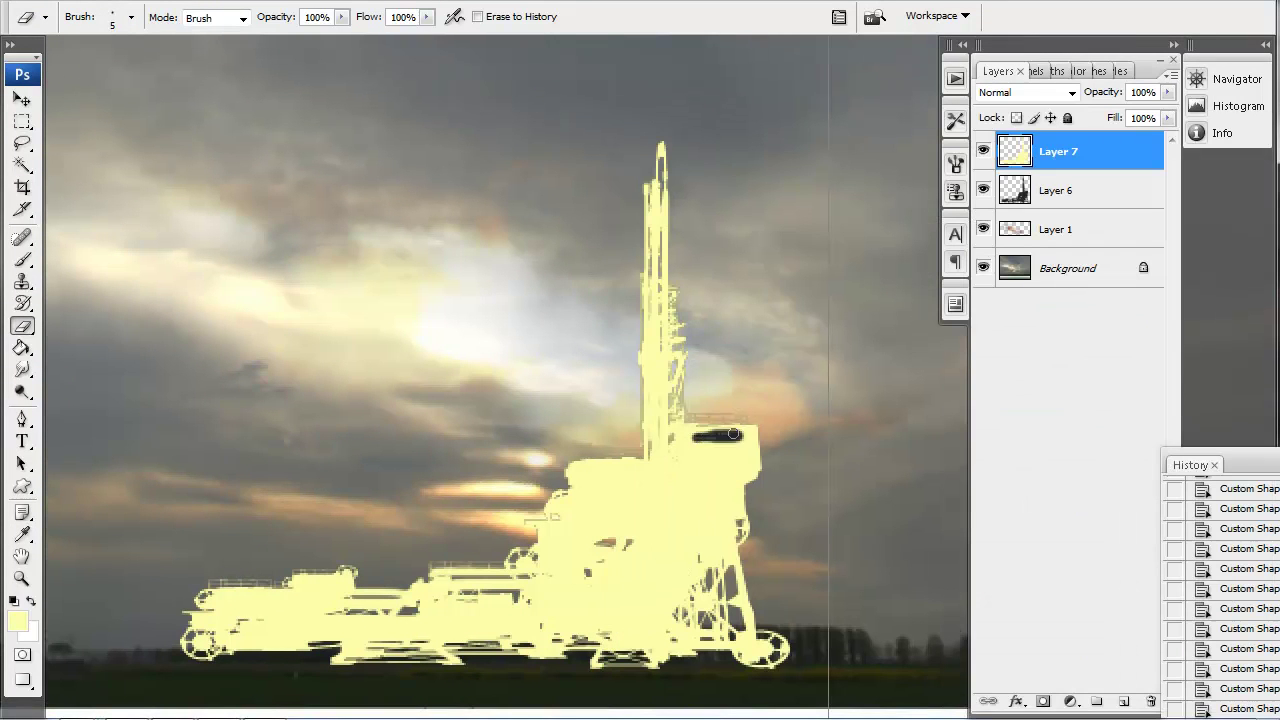
Step: Erase the yellow from the mast, main body and supports, leaving thin lit rims on their sun-facing edges
{"action": "key", "text": "bracketright"}
{"action": "key", "text": "bracketright"}
{"action": "key", "text": "bracketright"}
{"action": "mouse_move", "coordinate": [750, 448]}
{"action": "left_mouse_down"}
{"action": "mouse_move", "coordinate": [695, 453]}
{"action": "mouse_move", "coordinate": [682, 441]}
{"action": "mouse_move", "coordinate": [742, 477]}
{"action": "left_mouse_up"}
{"action": "key", "text": "bracketright"}
{"action": "mouse_move", "coordinate": [672, 411]}
{"action": "left_mouse_down"}
{"action": "mouse_move", "coordinate": [659, 347]}
{"action": "mouse_move", "coordinate": [657, 409]}
{"action": "mouse_move", "coordinate": [654, 351]}
{"action": "mouse_move", "coordinate": [676, 369]}
{"action": "mouse_move", "coordinate": [655, 337]}
{"action": "mouse_move", "coordinate": [653, 139]}
{"action": "mouse_move", "coordinate": [667, 161]}
{"action": "mouse_move", "coordinate": [653, 347]}
{"action": "mouse_move", "coordinate": [668, 478]}
{"action": "mouse_move", "coordinate": [611, 469]}
{"action": "left_mouse_up"}
{"action": "key", "text": "bracketleft"}
{"action": "key", "text": "bracketright"}
{"action": "key", "text": "bracketright"}
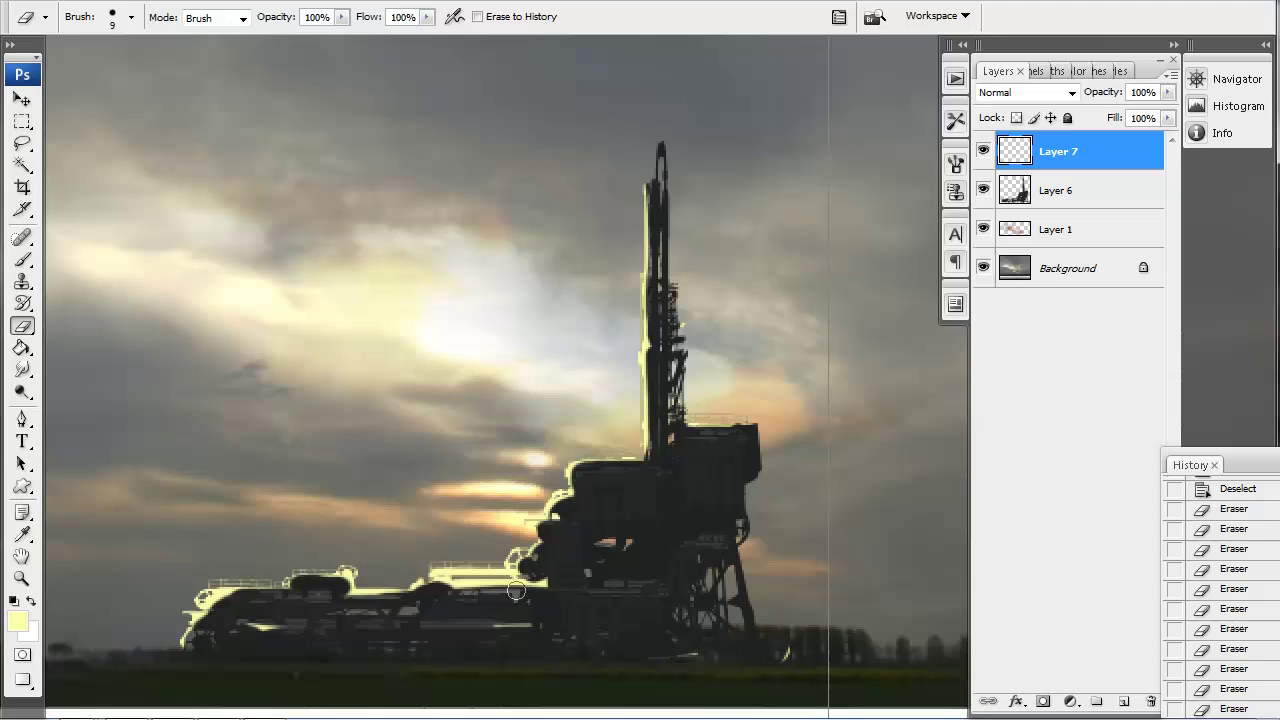
Step: Erase the excess yellow along the low structure, keeping only slim highlights on its upper edges near the sun
{"action": "left_click_drag", "start_coordinate": [540, 580], "coordinate": [384, 594]}
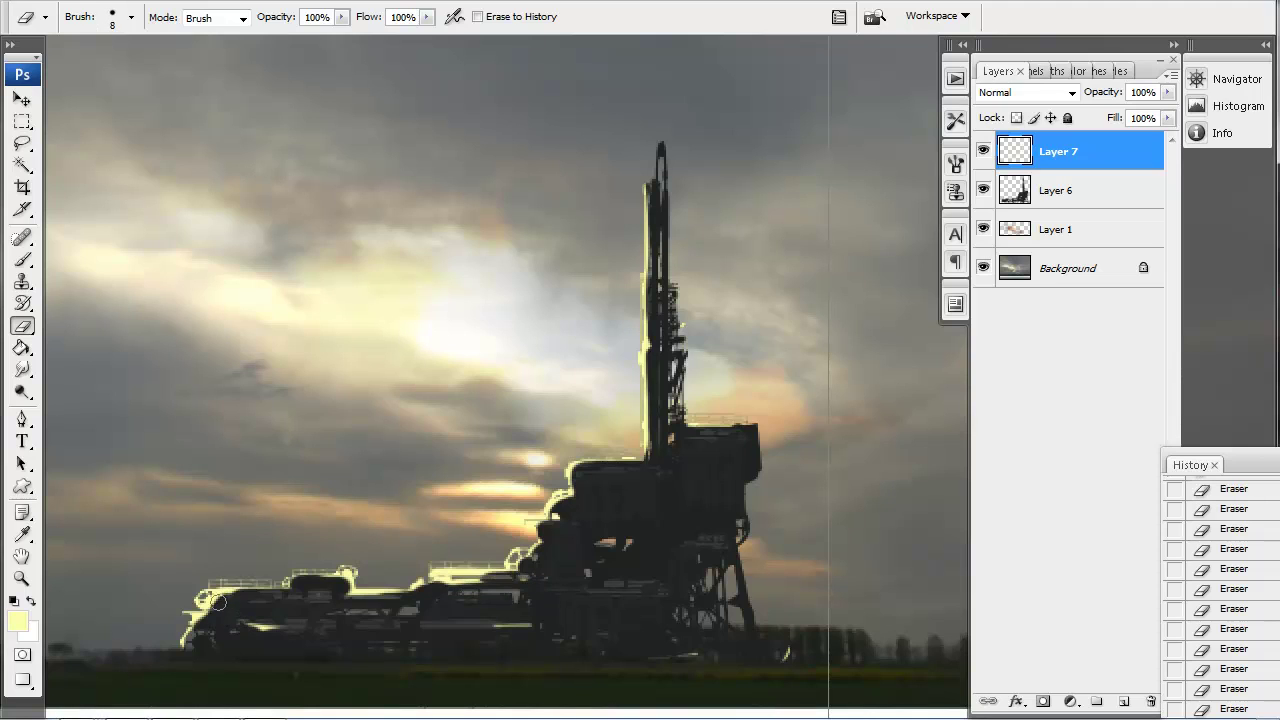
{"action": "mouse_move", "coordinate": [218, 602]}
{"action": "left_mouse_down"}
{"action": "mouse_move", "coordinate": [192, 653]}
{"action": "mouse_move", "coordinate": [193, 603]}
{"action": "left_mouse_up"}
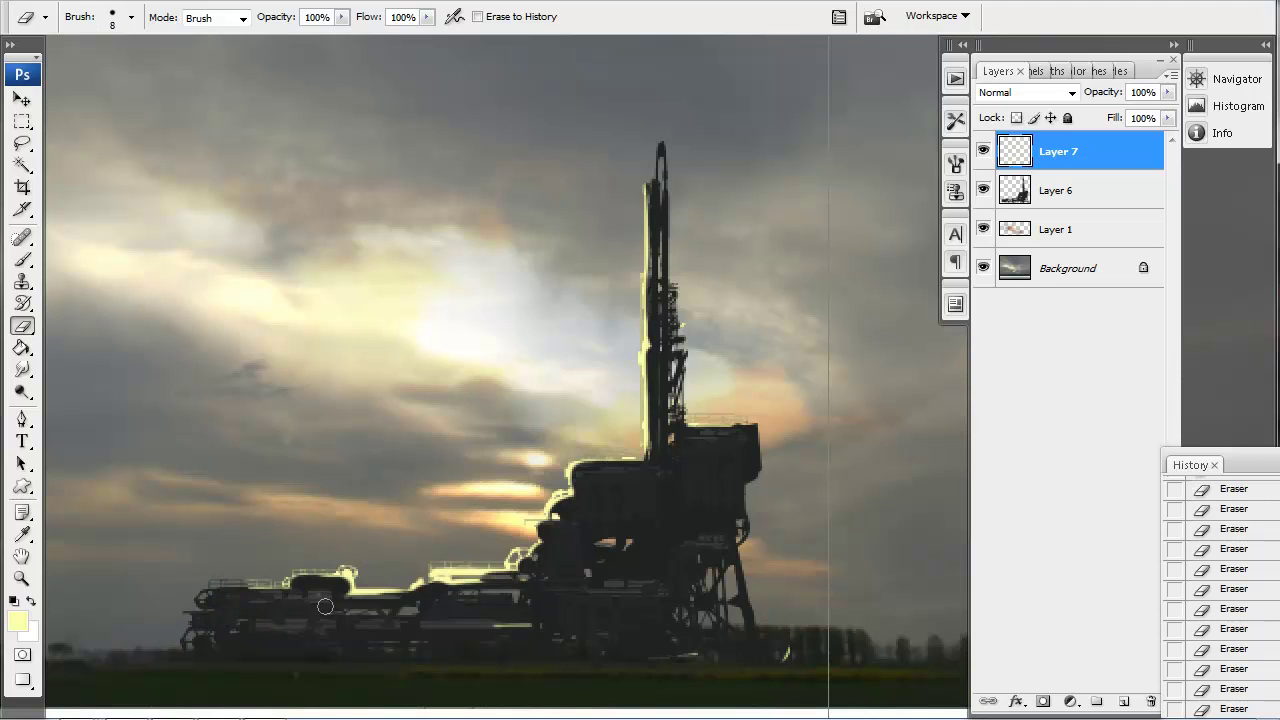
{"action": "left_click_drag", "start_coordinate": [336, 587], "coordinate": [243, 594]}
{"action": "left_click_drag", "start_coordinate": [388, 604], "coordinate": [415, 600]}
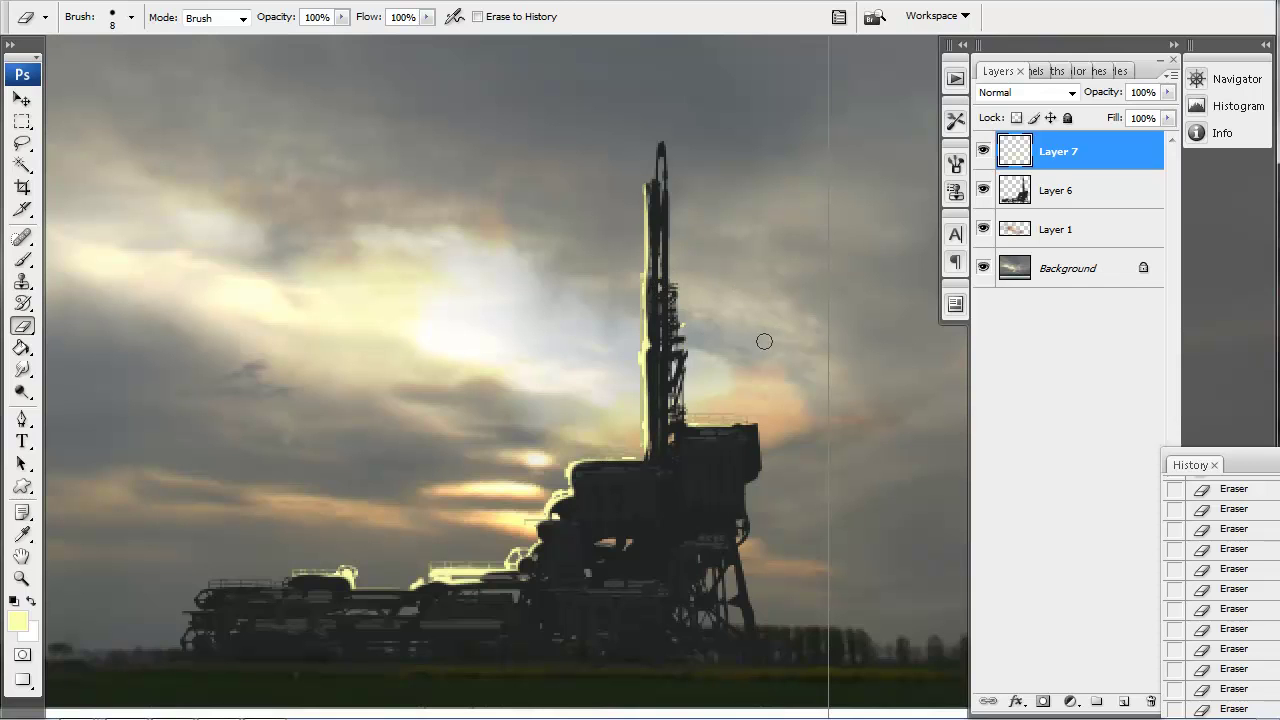
Step: Examine the machine's rim lighting against the whole picture and close up
{"action": "key", "text": "z"}
{"action": "left_click", "coordinate": [626, 415], "text": "alt"}
{"action": "left_click", "coordinate": [570, 437], "text": "alt"}
{"action": "left_click", "coordinate": [481, 549], "text": "alt"}
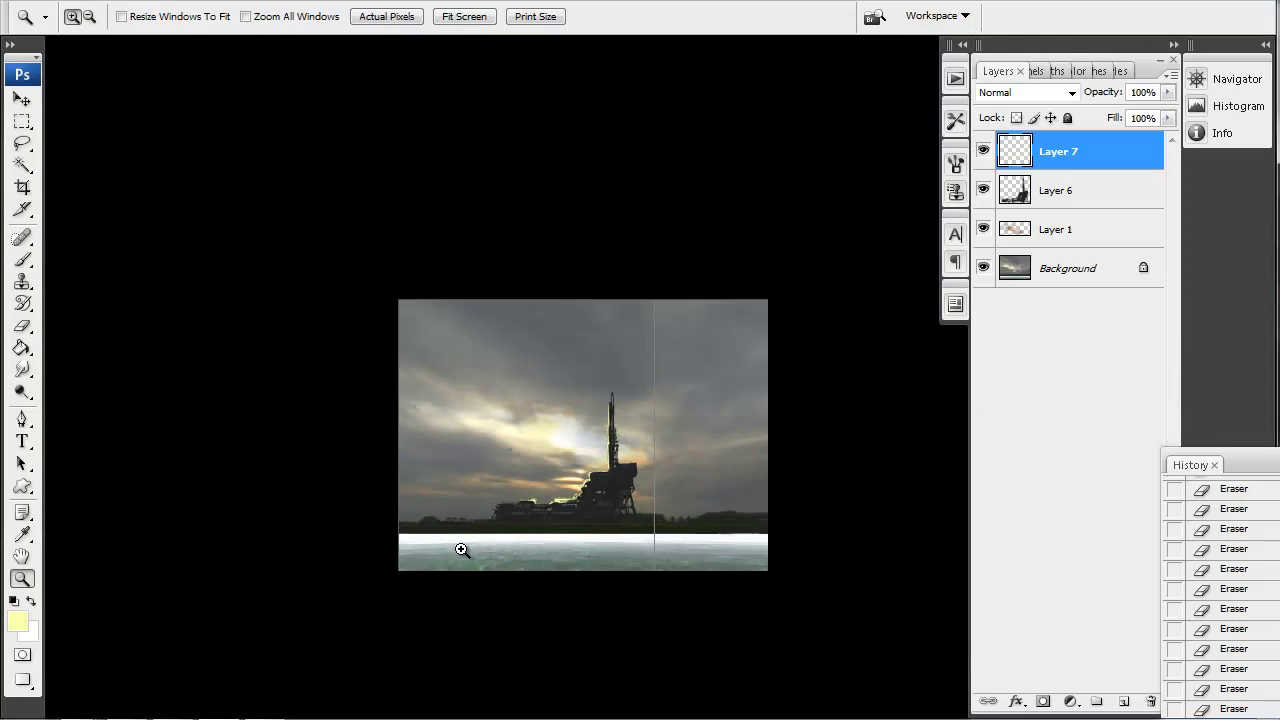
{"action": "left_click", "coordinate": [505, 507]}
{"action": "left_click", "coordinate": [506, 509]}
{"action": "left_click", "coordinate": [611, 535]}
{"action": "left_click_drag", "start_coordinate": [824, 421], "coordinate": [725, 509]}
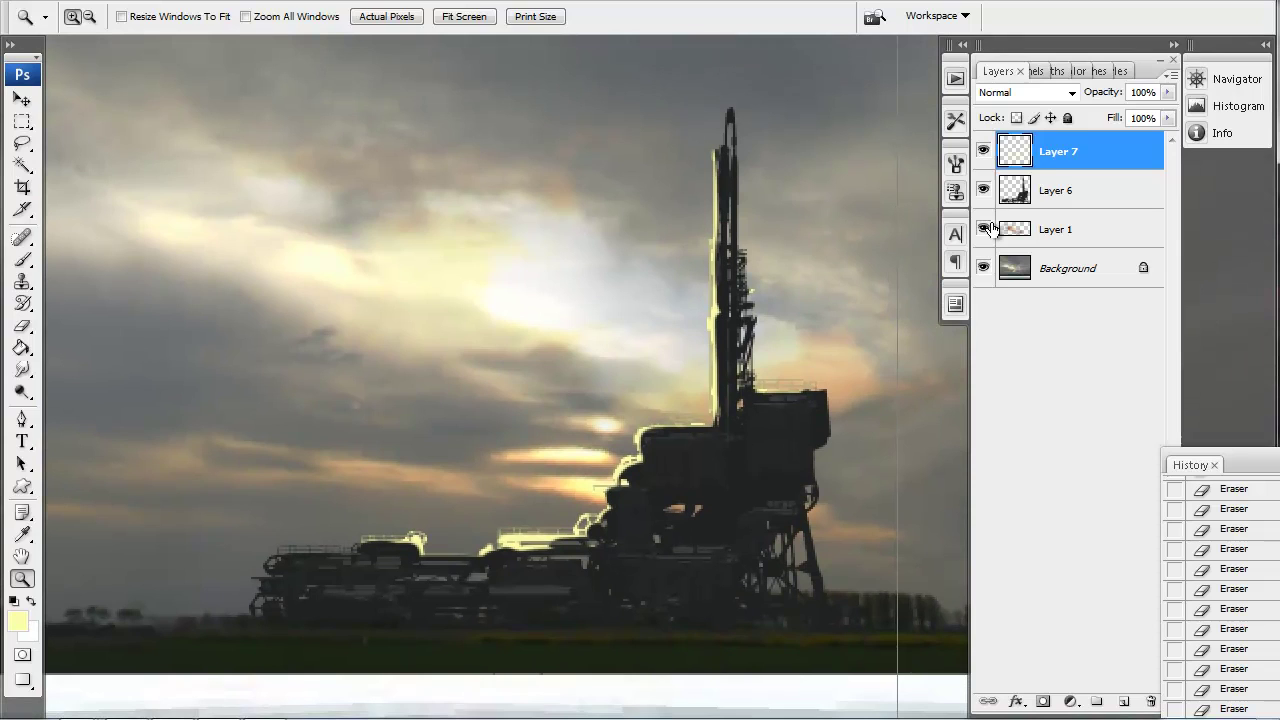
Step: Try out the blending modes one after another on the rim-light layer and return it to Normal
{"action": "left_click", "coordinate": [1072, 93]}
{"action": "left_click", "coordinate": [988, 112]}
{"action": "key", "text": "Down"}
{"action": "key", "text": "Down"}
{"action": "key", "text": "Down"}
{"action": "key", "text": "Down"}
{"action": "key", "text": "Down"}
{"action": "key", "text": "Down"}
{"action": "key", "text": "Down"}
{"action": "key", "text": "Down"}
{"action": "key", "text": "Down"}
{"action": "key", "text": "Down"}
{"action": "key", "text": "Down"}
{"action": "key", "text": "Down"}
{"action": "key", "text": "Down"}
{"action": "key", "text": "Down"}
{"action": "key", "text": "Down"}
{"action": "key", "text": "Down"}
{"action": "key", "text": "Down"}
{"action": "key", "text": "Down"}
{"action": "key", "text": "Down"}
{"action": "key", "text": "Down"}
{"action": "scroll", "coordinate": [988, 115], "scroll_direction": "up", "scroll_amount": 20}
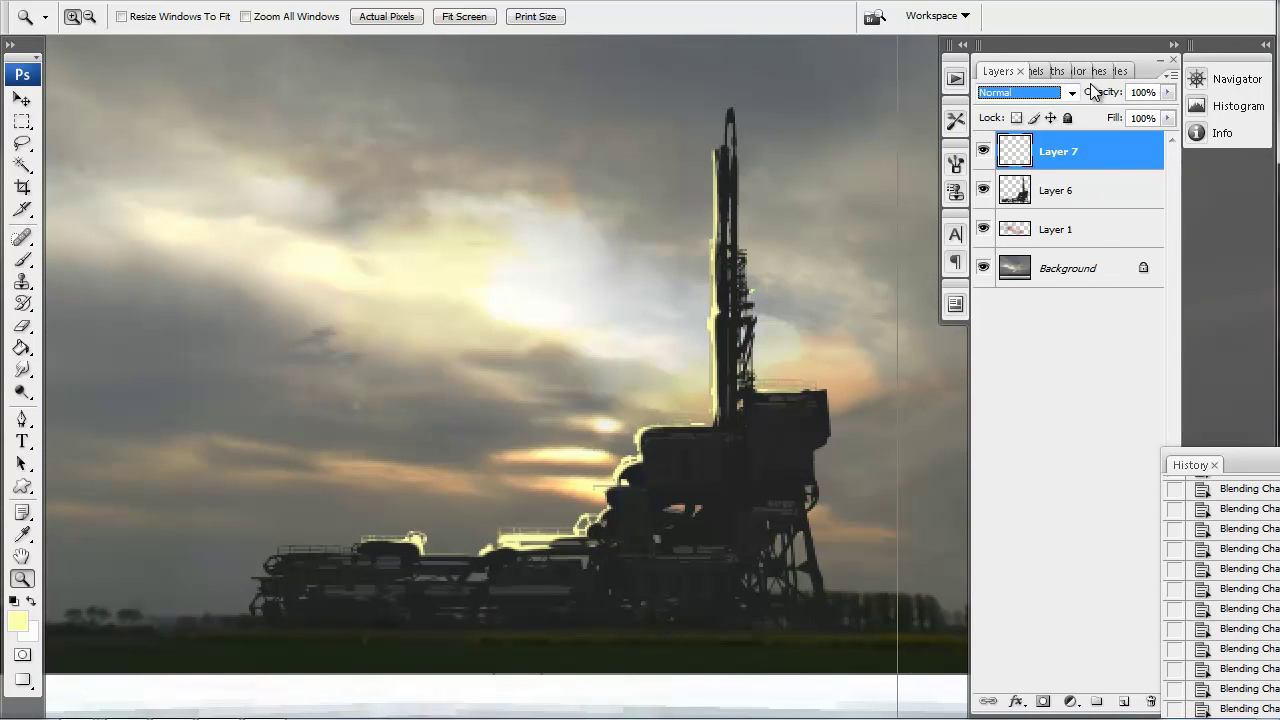
Step: Lower the rim-light layer's opacity to 72% and shift its hue with Hue/Saturation
{"action": "left_click", "coordinate": [1167, 92]}
{"action": "left_click_drag", "start_coordinate": [1130, 116], "coordinate": [1140, 115]}
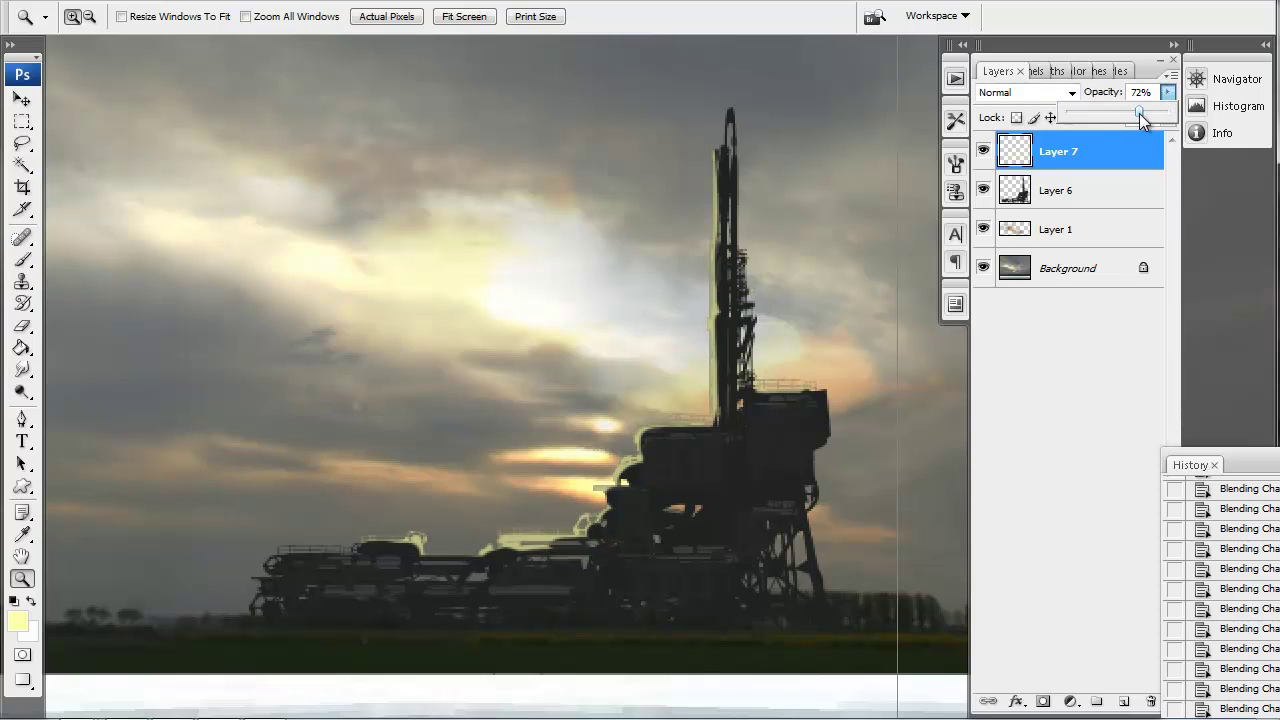
{"action": "left_click", "coordinate": [88, 14]}
{"action": "key", "text": "f"}
{"action": "left_click", "coordinate": [88, 31]}
{"action": "mouse_move", "coordinate": [88, 82]}
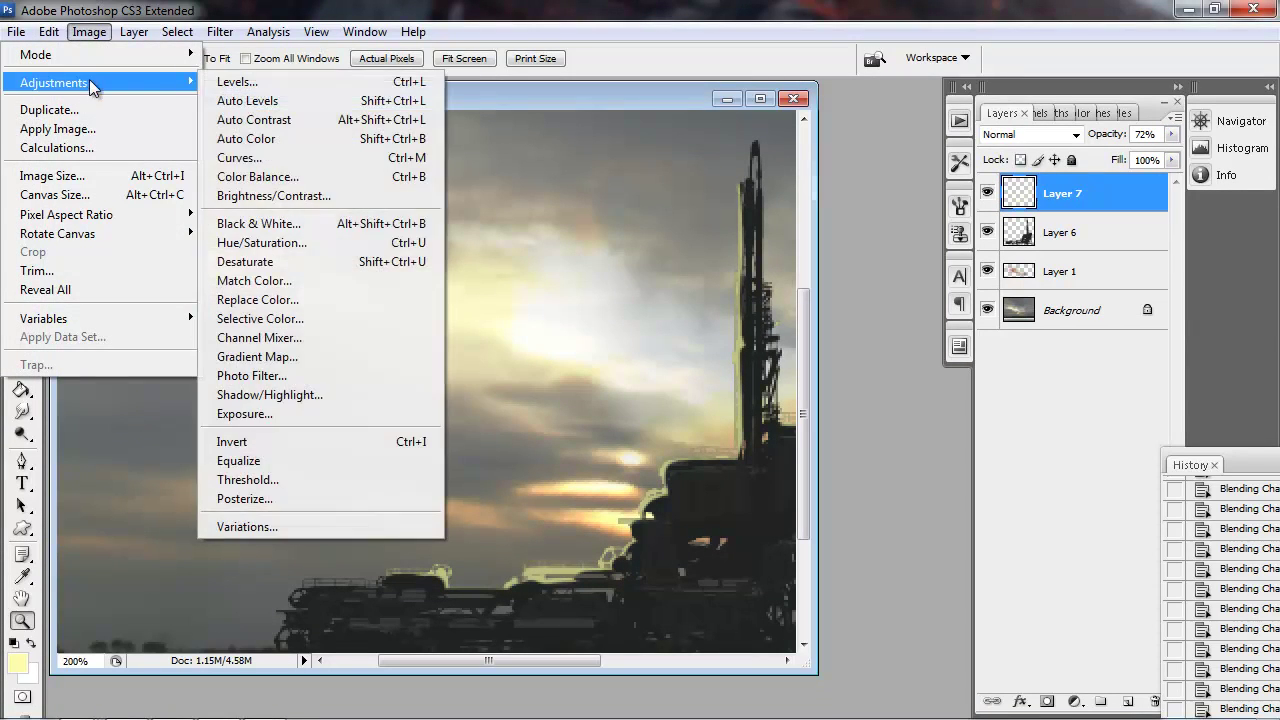
{"action": "left_click", "coordinate": [258, 238]}
{"action": "left_click_drag", "start_coordinate": [1241, 418], "coordinate": [882, 347]}
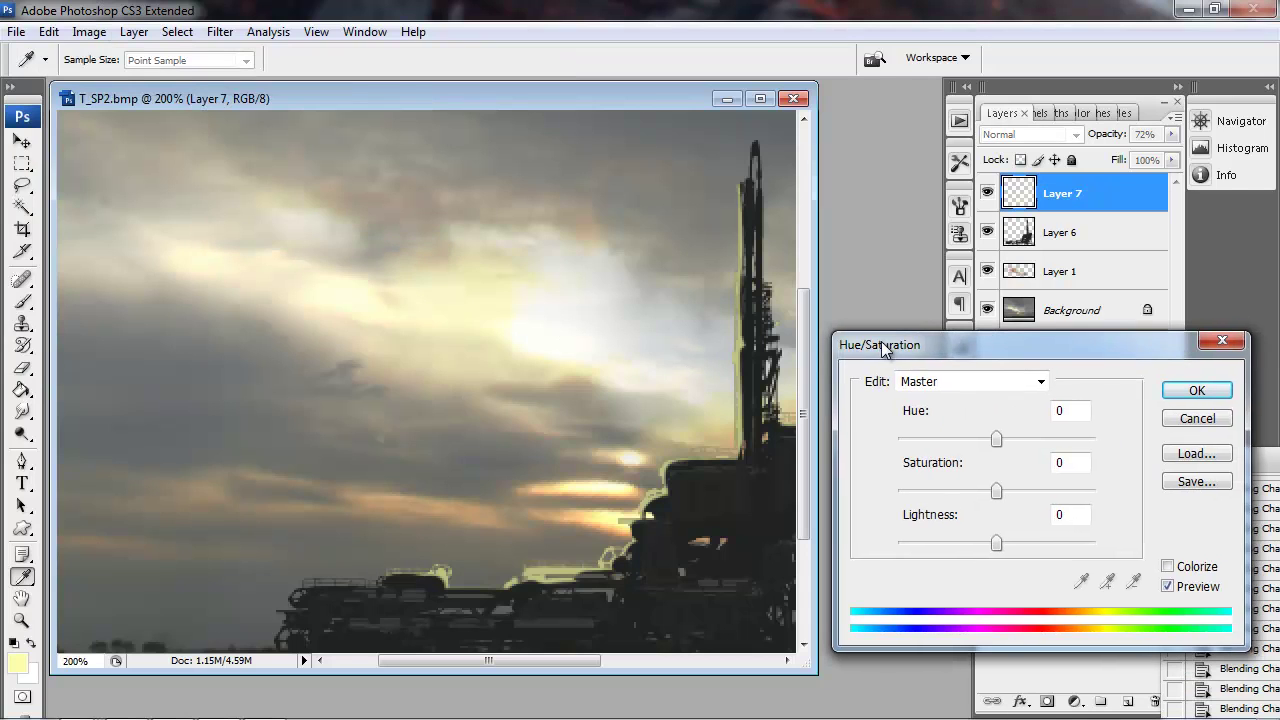
{"action": "mouse_move", "coordinate": [996, 443]}
{"action": "left_mouse_down"}
{"action": "mouse_move", "coordinate": [963, 443]}
{"action": "mouse_move", "coordinate": [980, 441]}
{"action": "left_mouse_up"}
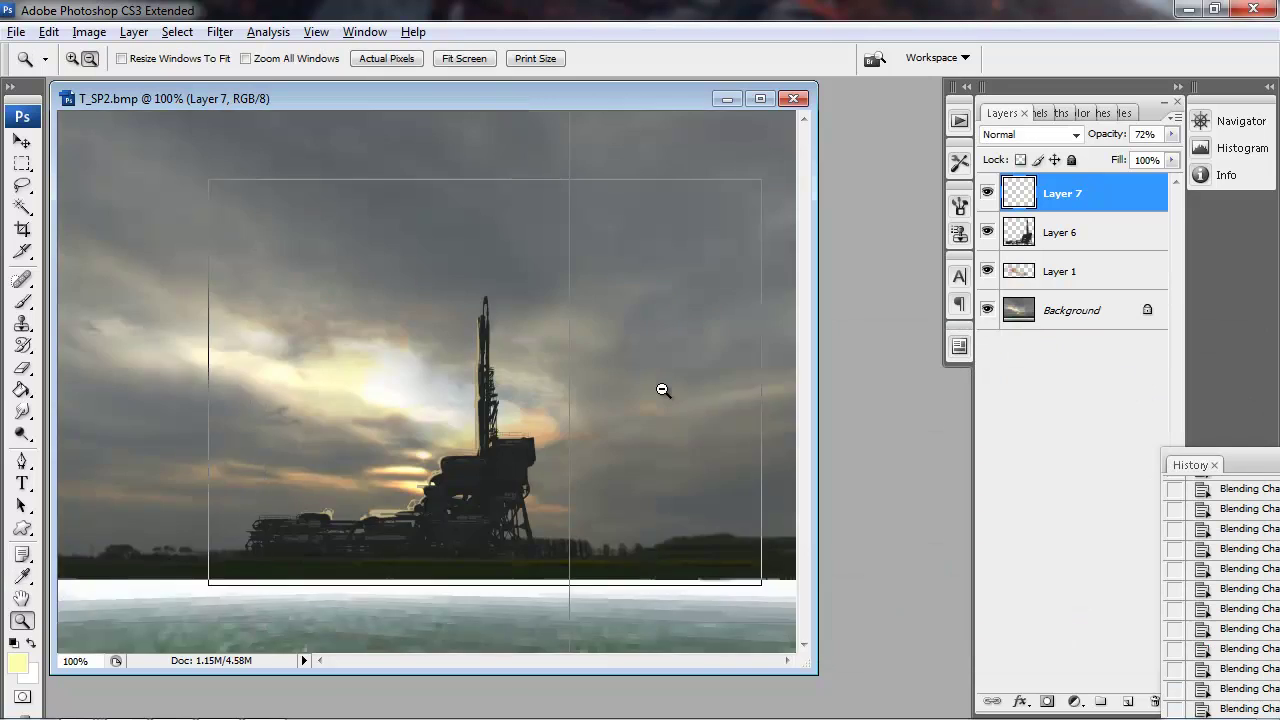
Step: Set the rim-light layer's opacity to 59%
{"action": "key", "text": "ctrl+minus"}
{"action": "key", "text": "ctrl+minus"}
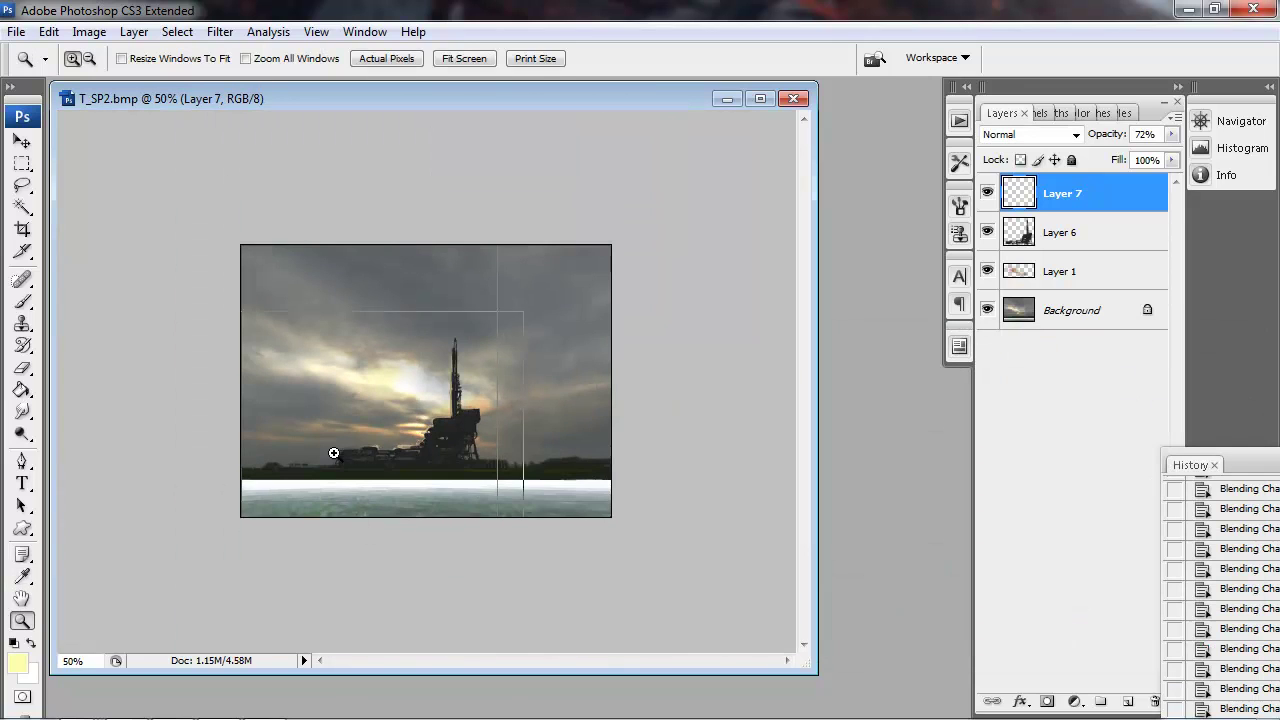
{"action": "left_click", "coordinate": [336, 457]}
{"action": "key", "text": "5"}
{"action": "key", "text": "9"}
Step: Open the engine photo Incoming0032_1 from the HeavyMachines texture folder
{"action": "left_click", "coordinate": [48, 32]}
{"action": "mouse_move", "coordinate": [16, 32]}
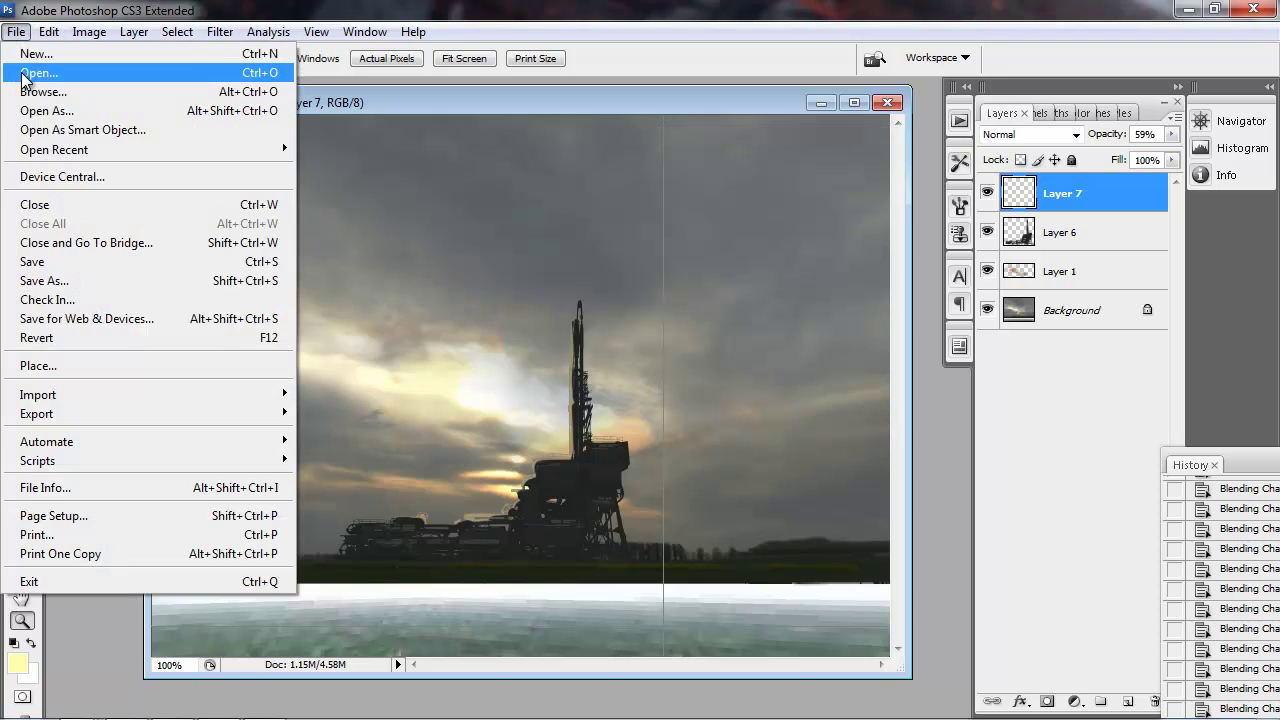
{"action": "left_click", "coordinate": [23, 75]}
{"action": "left_click", "coordinate": [62, 103]}
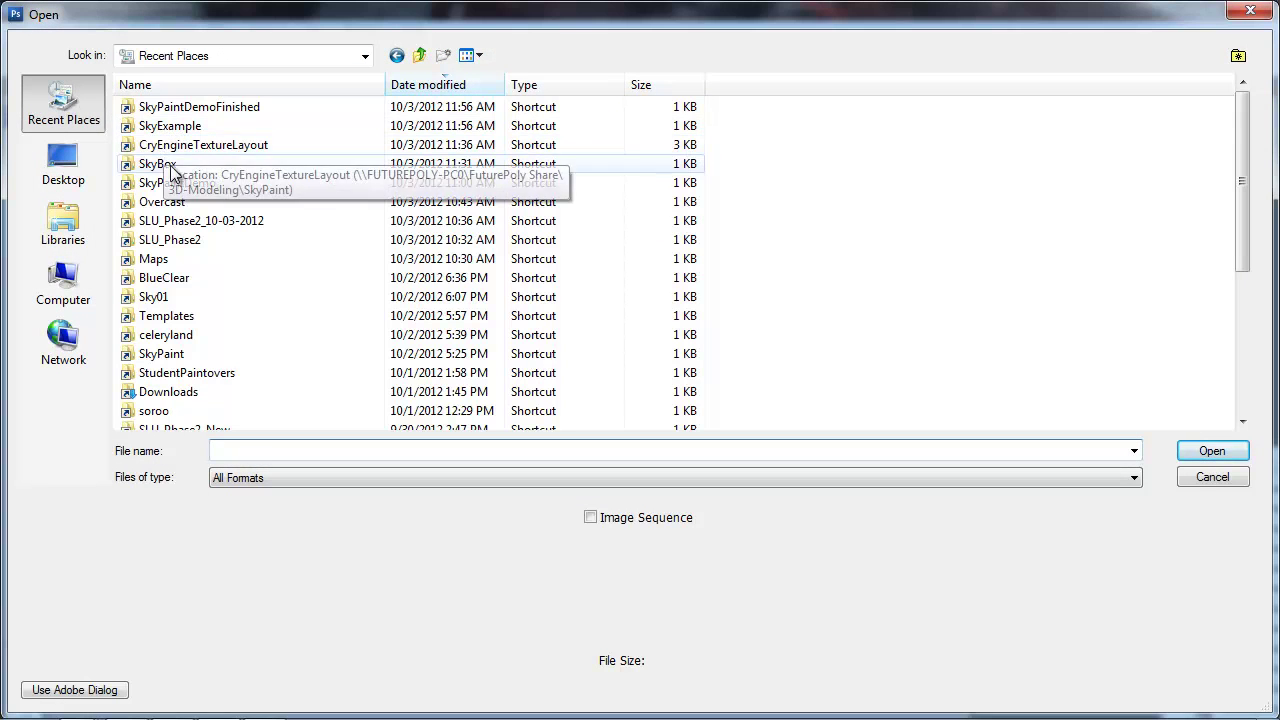
{"action": "double_click", "coordinate": [177, 201]}
{"action": "left_click", "coordinate": [420, 60]}
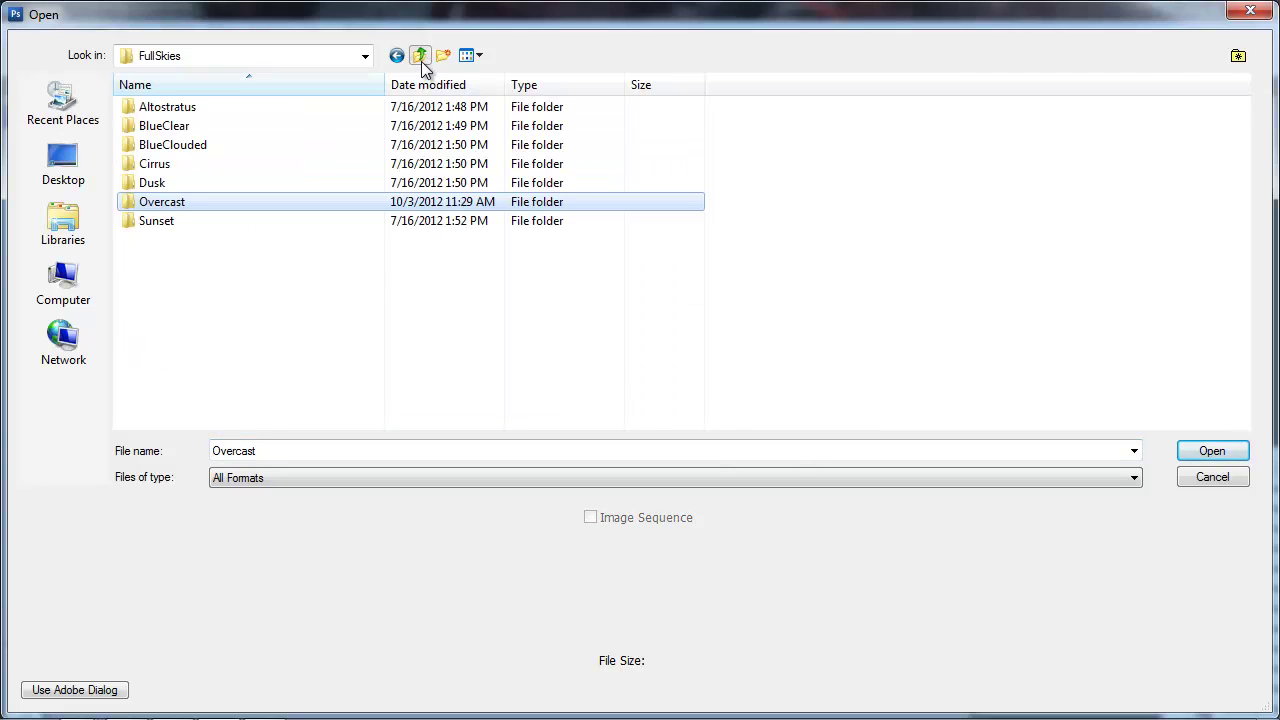
{"action": "left_click", "coordinate": [420, 60]}
{"action": "left_click", "coordinate": [420, 60]}
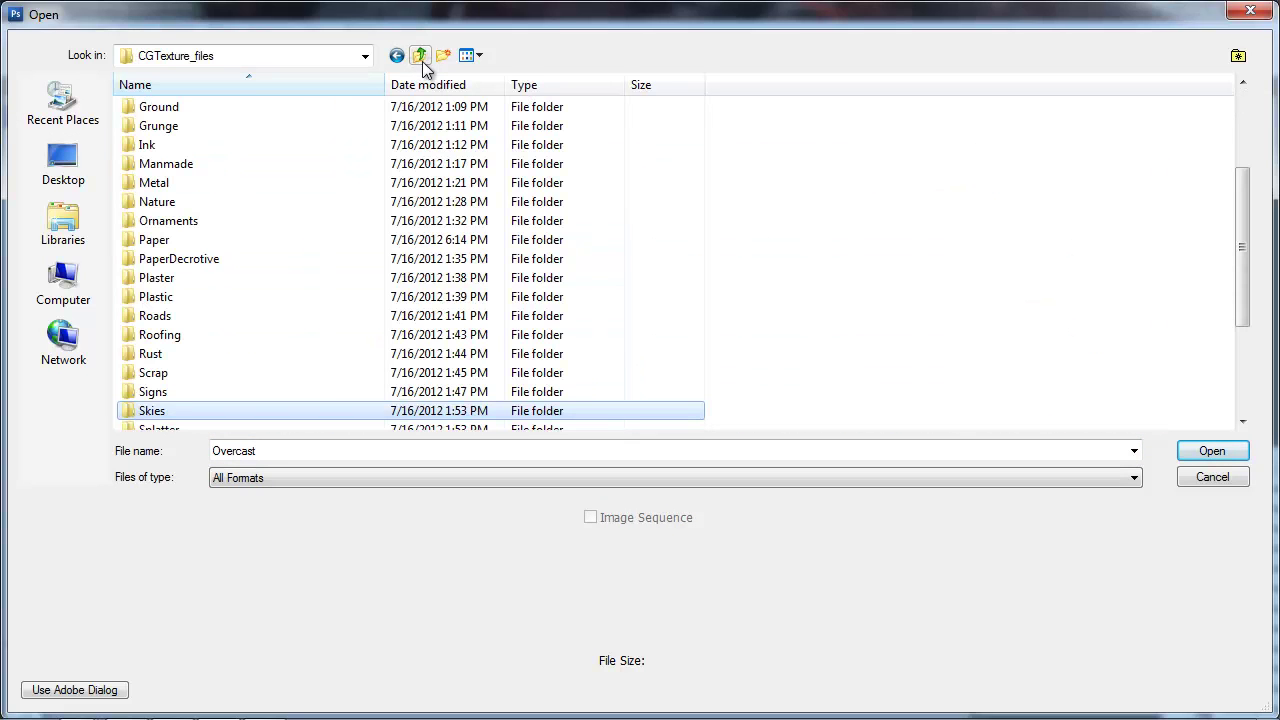
{"action": "double_click", "coordinate": [203, 202]}
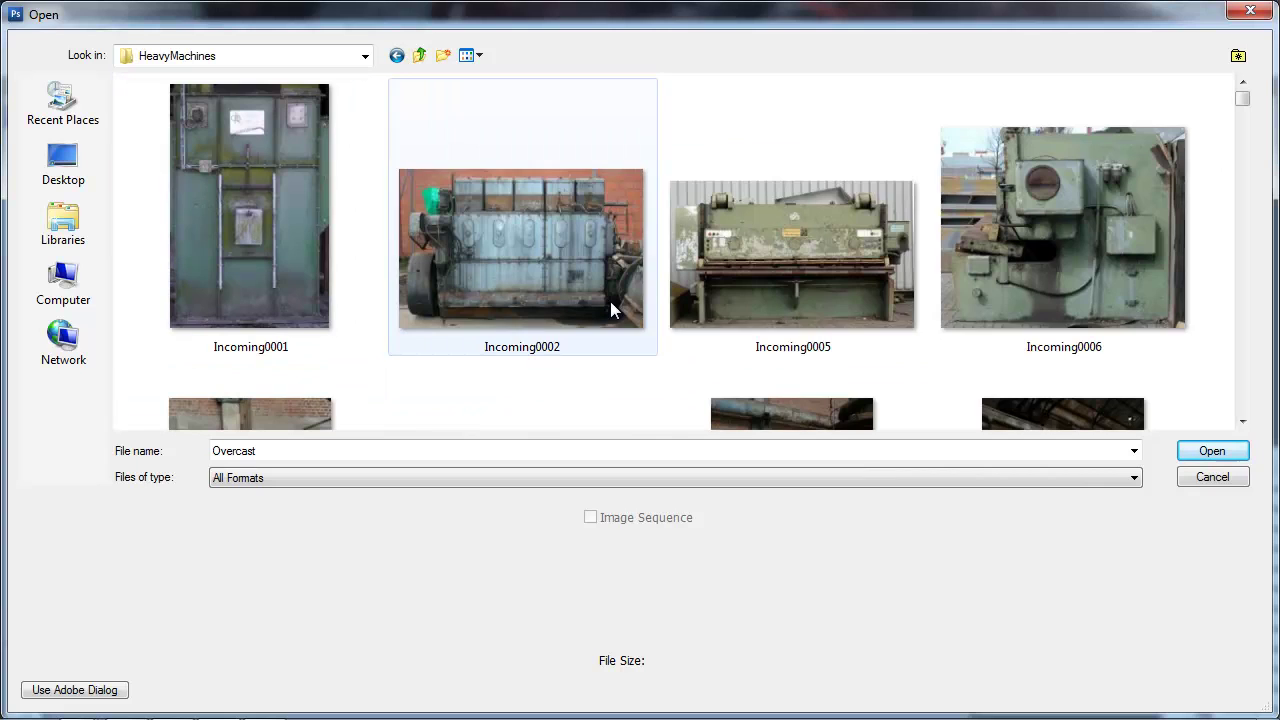
{"action": "left_click_drag", "start_coordinate": [1245, 105], "coordinate": [1226, 143]}
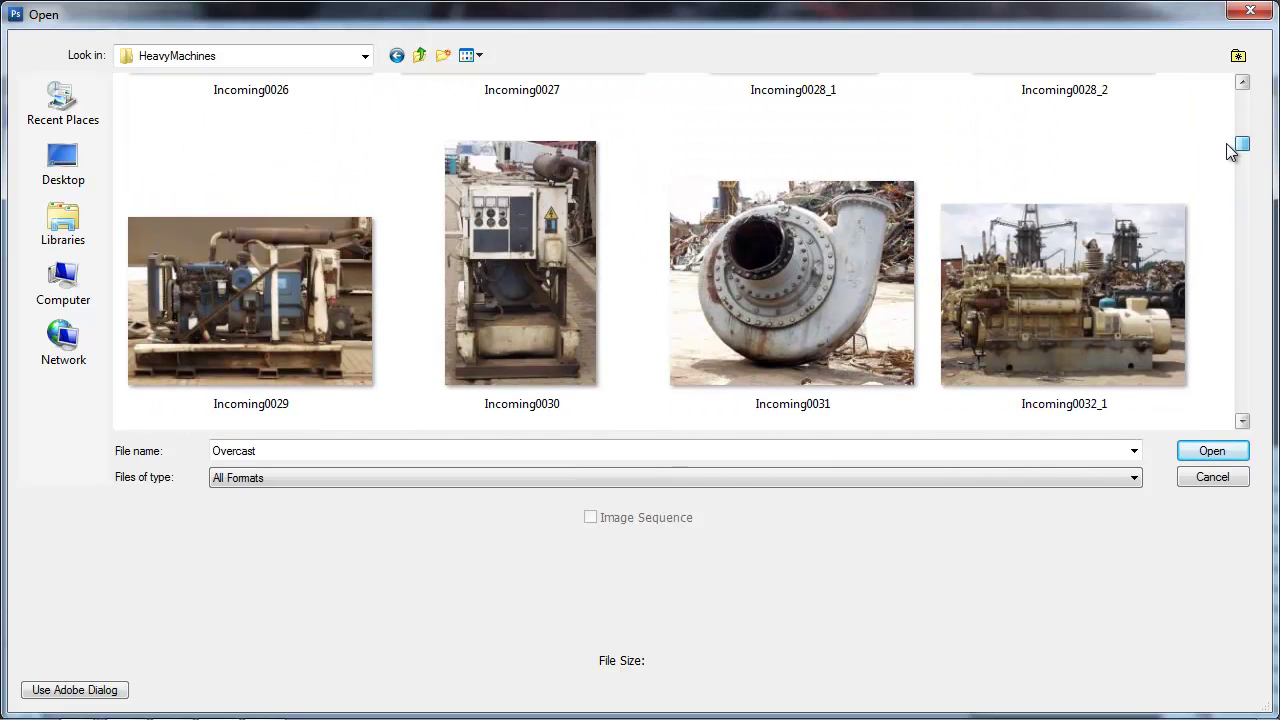
{"action": "double_click", "coordinate": [1050, 274]}
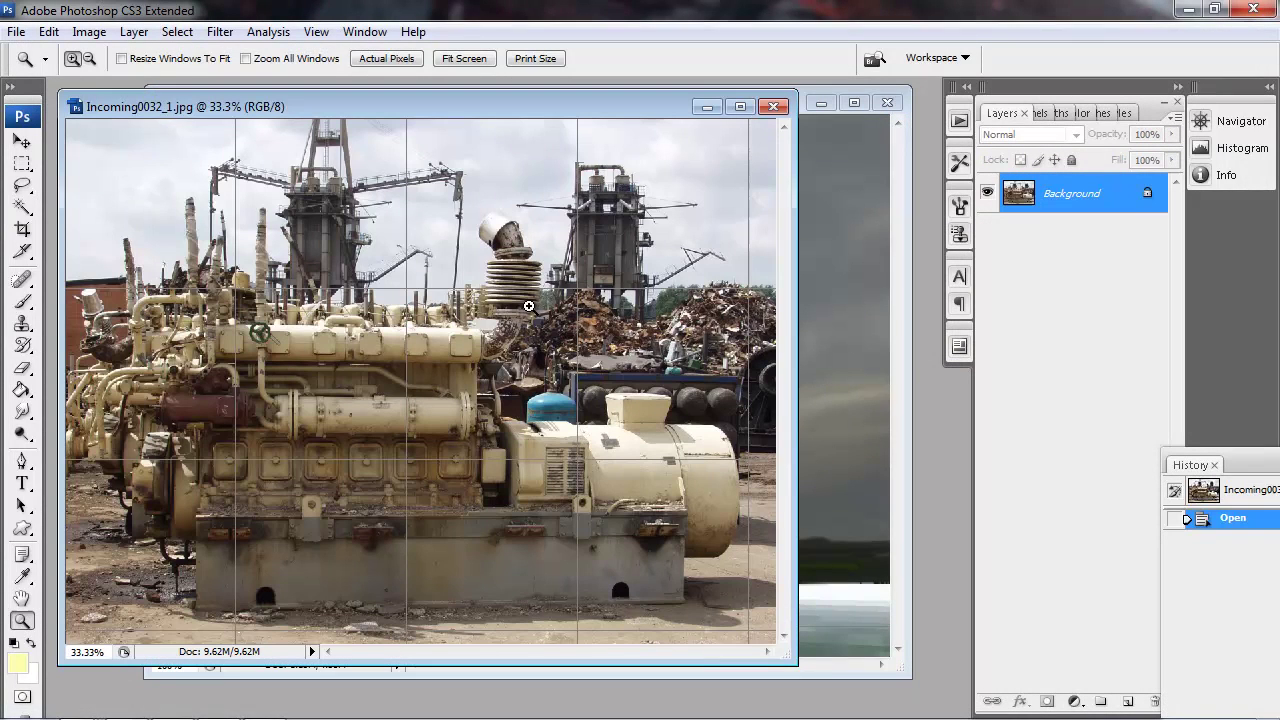
Step: Copy the entire engine photo and paste it into T_SP2.bmp as a new layer
{"action": "key", "text": "ctrl+a"}
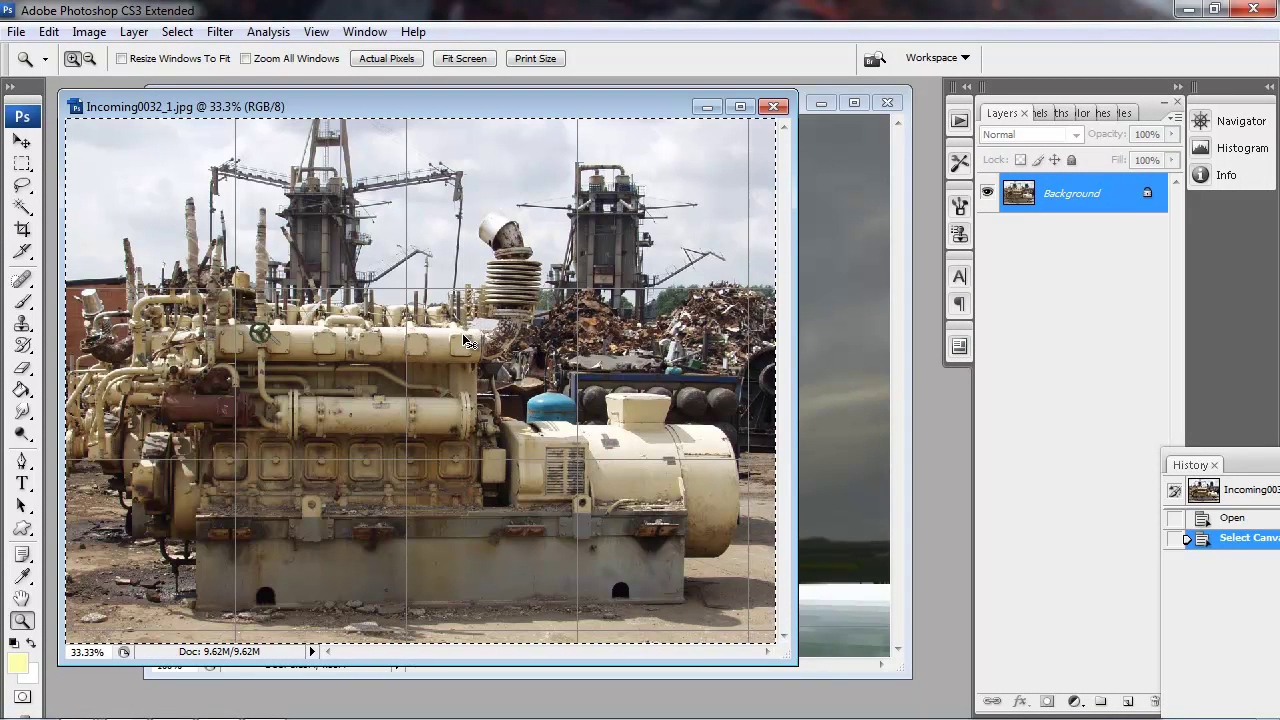
{"action": "left_click_drag", "start_coordinate": [641, 107], "coordinate": [501, 108]}
{"action": "left_click", "coordinate": [711, 104]}
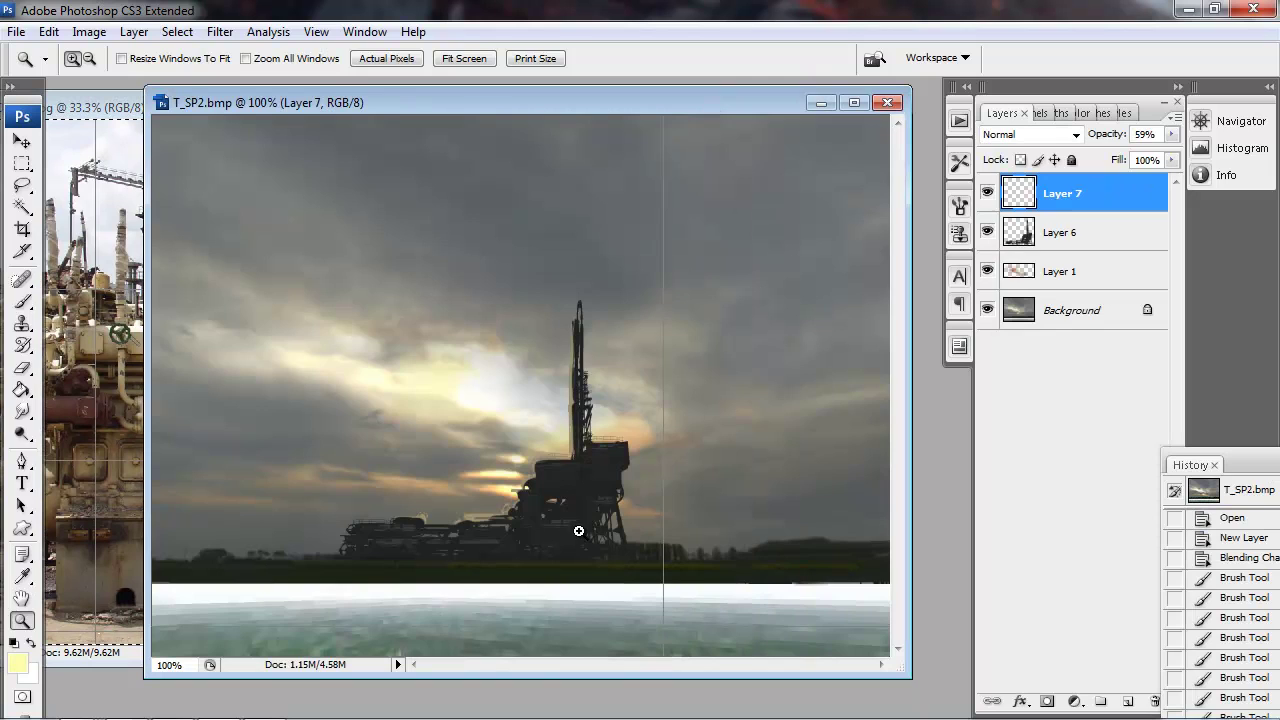
{"action": "key", "text": "ctrl+v"}
Step: Scale the pasted engine photo proportionally to 7.1% and place it over the machine's main body
{"action": "key", "text": "ctrl+t"}
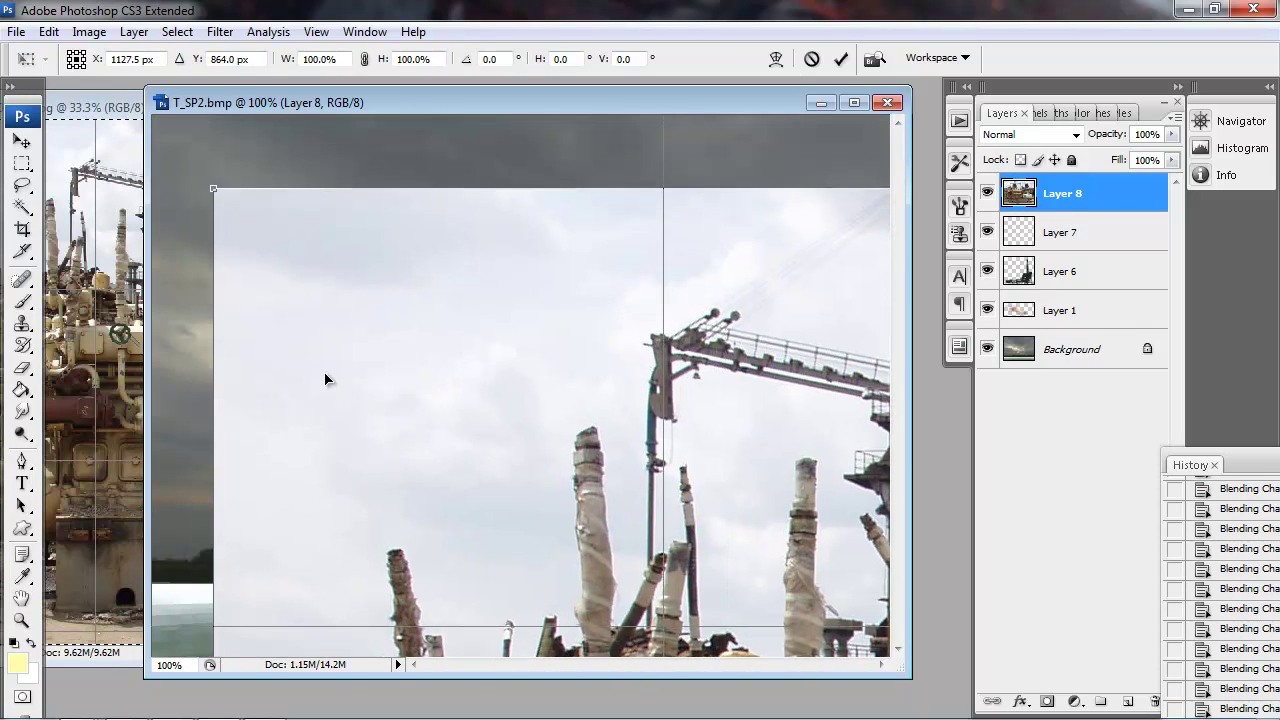
{"action": "left_click_drag", "start_coordinate": [216, 182], "coordinate": [542, 502]}
{"action": "left_click_drag", "start_coordinate": [500, 465], "coordinate": [492, 457]}
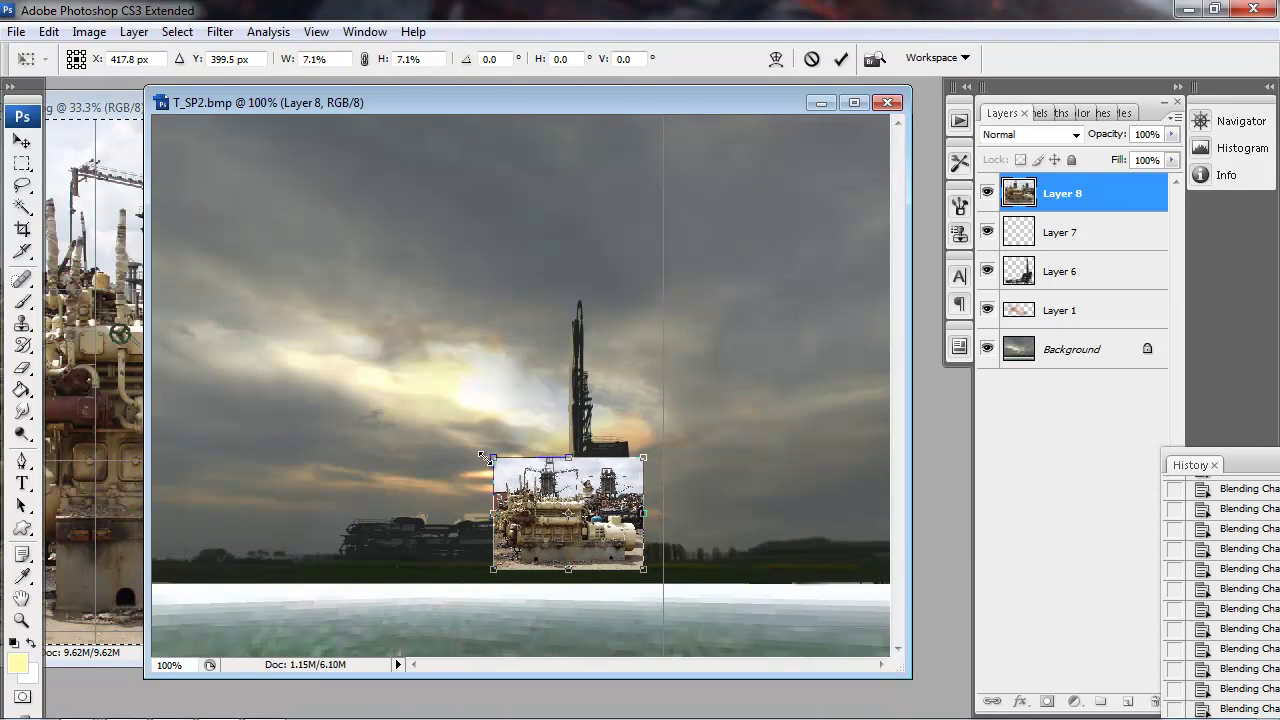
{"action": "key", "text": "z"}
{"action": "key", "text": "Return"}
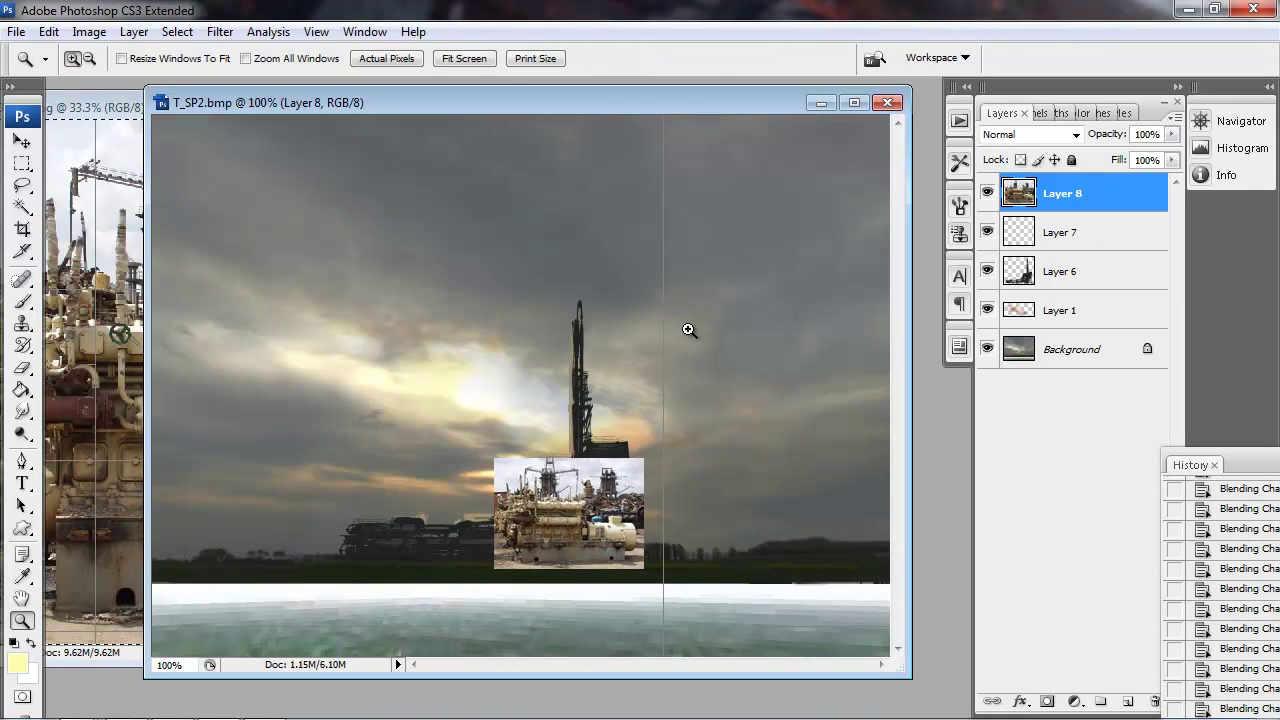
Step: Clone the engine texture over the machine's long low section, then up its tower with the stamp reduced to 50 px
{"action": "key", "text": "s"}
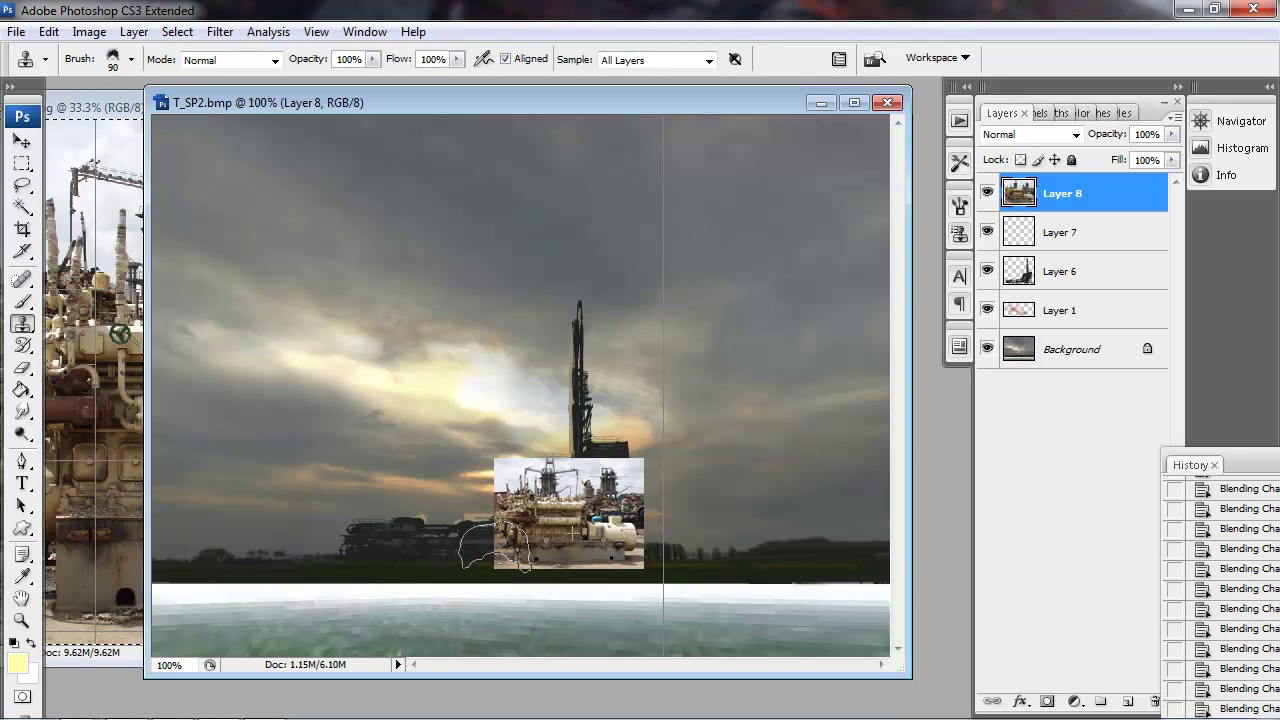
{"action": "left_click_drag", "start_coordinate": [493, 548], "coordinate": [352, 546]}
{"action": "key", "text": "bracketleft"}
{"action": "key", "text": "bracketleft"}
{"action": "key", "text": "bracketleft"}
{"action": "key", "text": "bracketleft"}
{"action": "mouse_move", "coordinate": [580, 478]}
{"action": "left_mouse_down"}
{"action": "mouse_move", "coordinate": [621, 446]}
{"action": "mouse_move", "coordinate": [539, 506]}
{"action": "mouse_move", "coordinate": [611, 458]}
{"action": "mouse_move", "coordinate": [574, 479]}
{"action": "mouse_move", "coordinate": [591, 494]}
{"action": "mouse_move", "coordinate": [632, 478]}
{"action": "mouse_move", "coordinate": [569, 439]}
{"action": "mouse_move", "coordinate": [566, 296]}
{"action": "left_mouse_up"}
Step: Resample detail from the engine photo and clone it over the tower up past its tip
{"action": "left_click", "coordinate": [523, 520], "text": "alt"}
{"action": "left_click", "coordinate": [522, 531], "text": "alt"}
{"action": "left_click", "coordinate": [544, 540], "text": "alt"}
{"action": "left_click", "coordinate": [525, 441]}
{"action": "left_click_drag", "start_coordinate": [572, 380], "coordinate": [568, 285]}
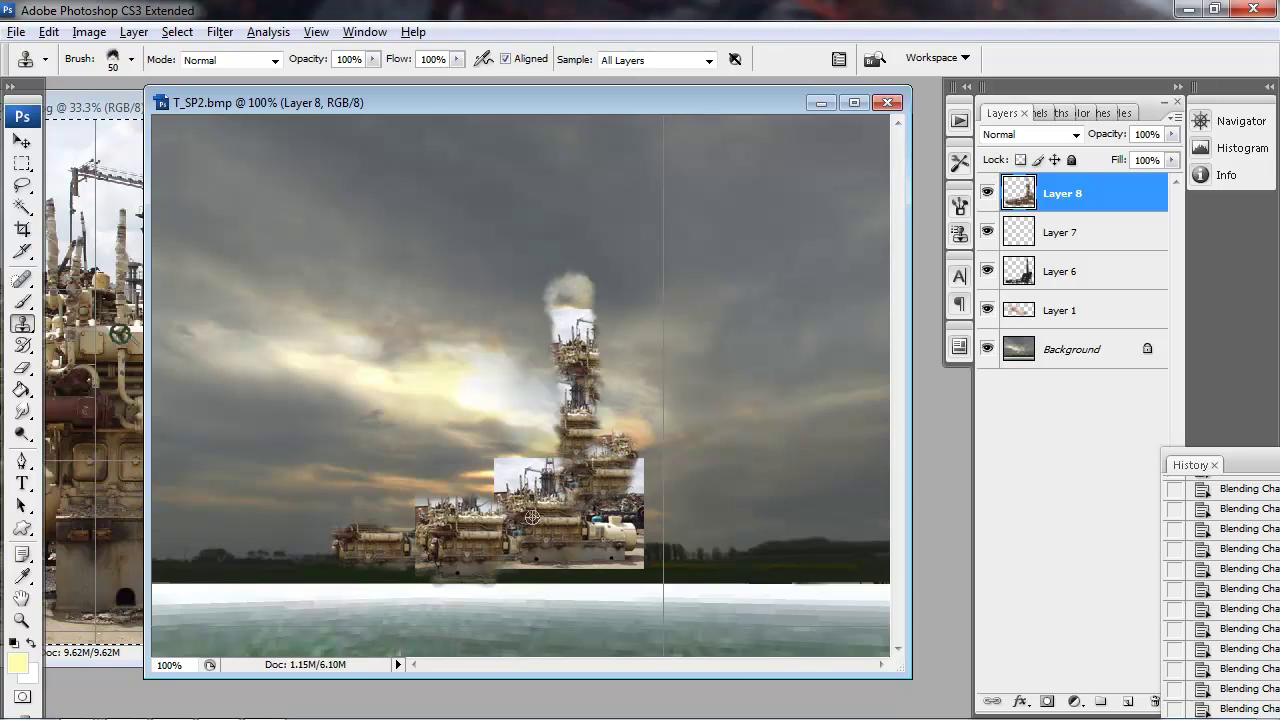
{"action": "left_click_drag", "start_coordinate": [572, 370], "coordinate": [567, 300]}
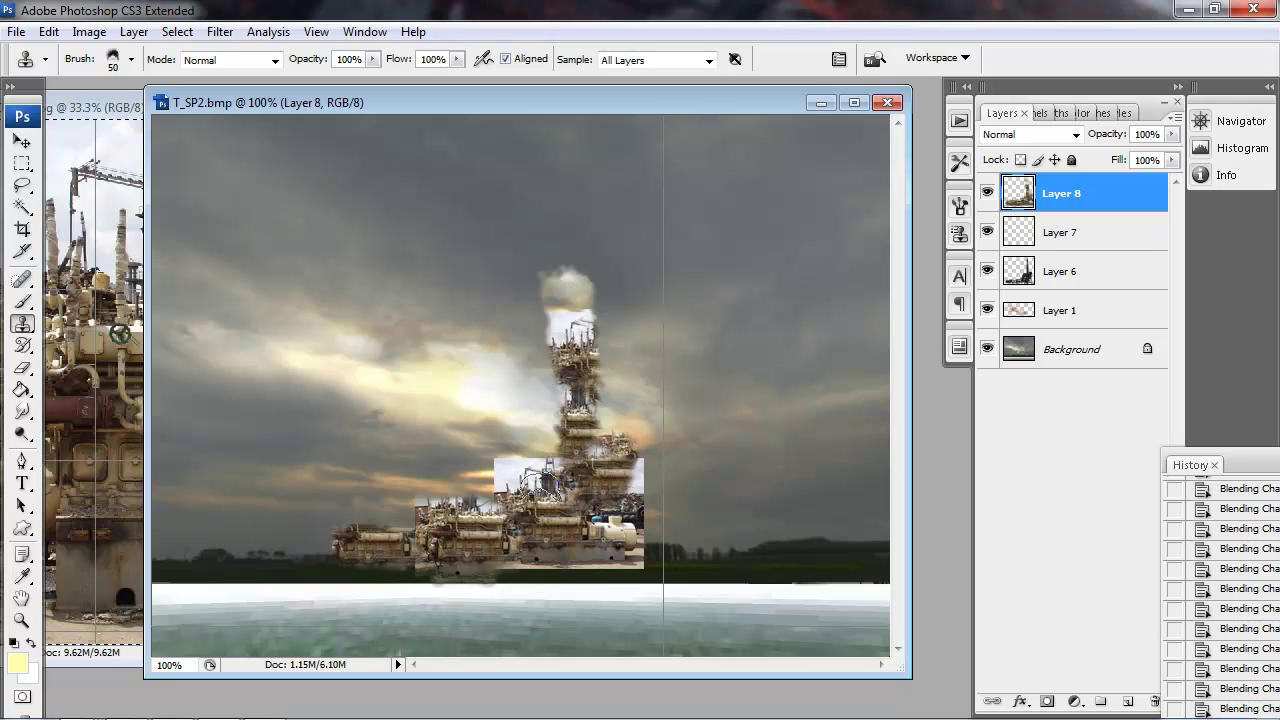
{"action": "left_click_drag", "start_coordinate": [560, 367], "coordinate": [581, 262]}
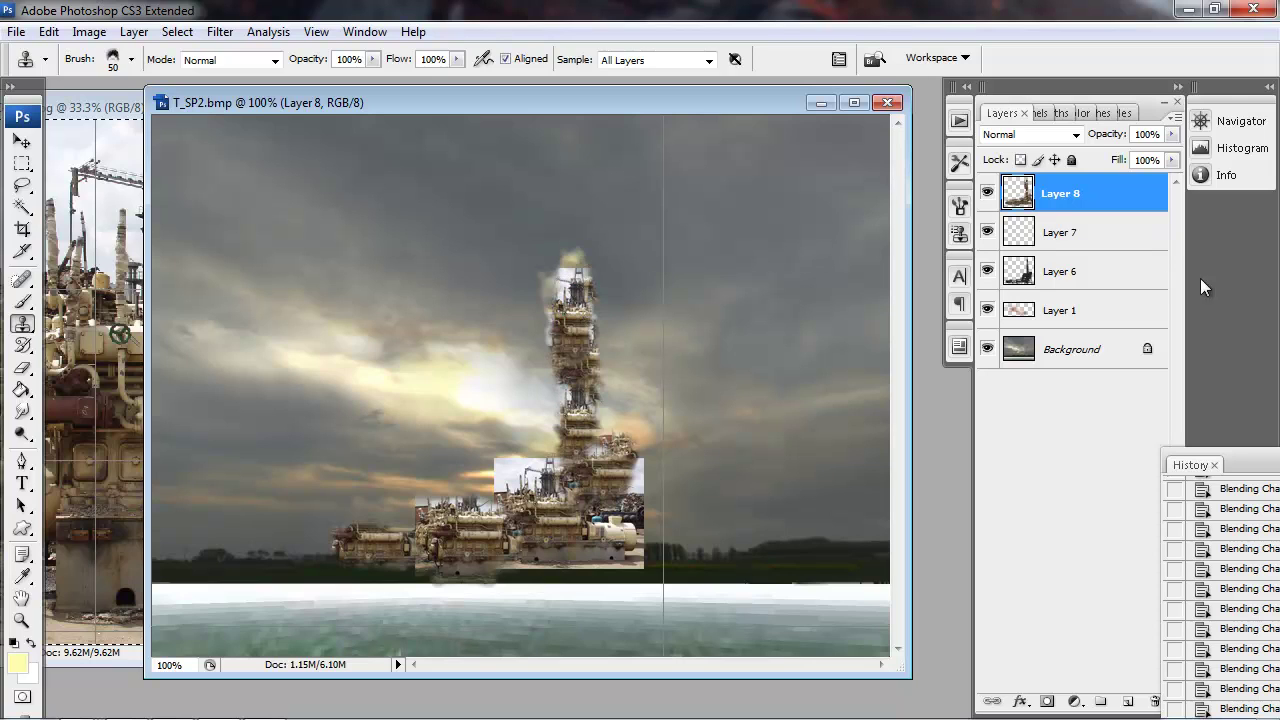
Step: Trim the engine texture to the machine silhouette of Layer 6 by clearing everything outside it, and deselect
{"action": "left_click", "coordinate": [1020, 271], "text": "ctrl"}
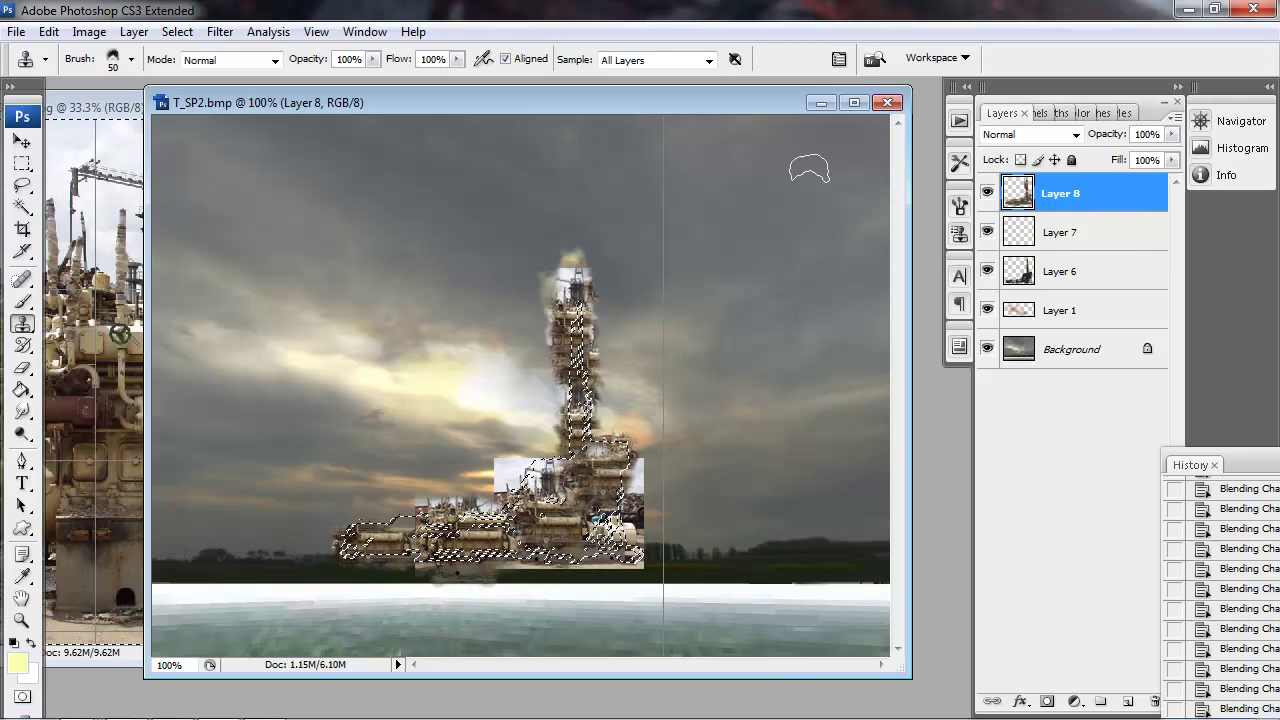
{"action": "key", "text": "Delete"}
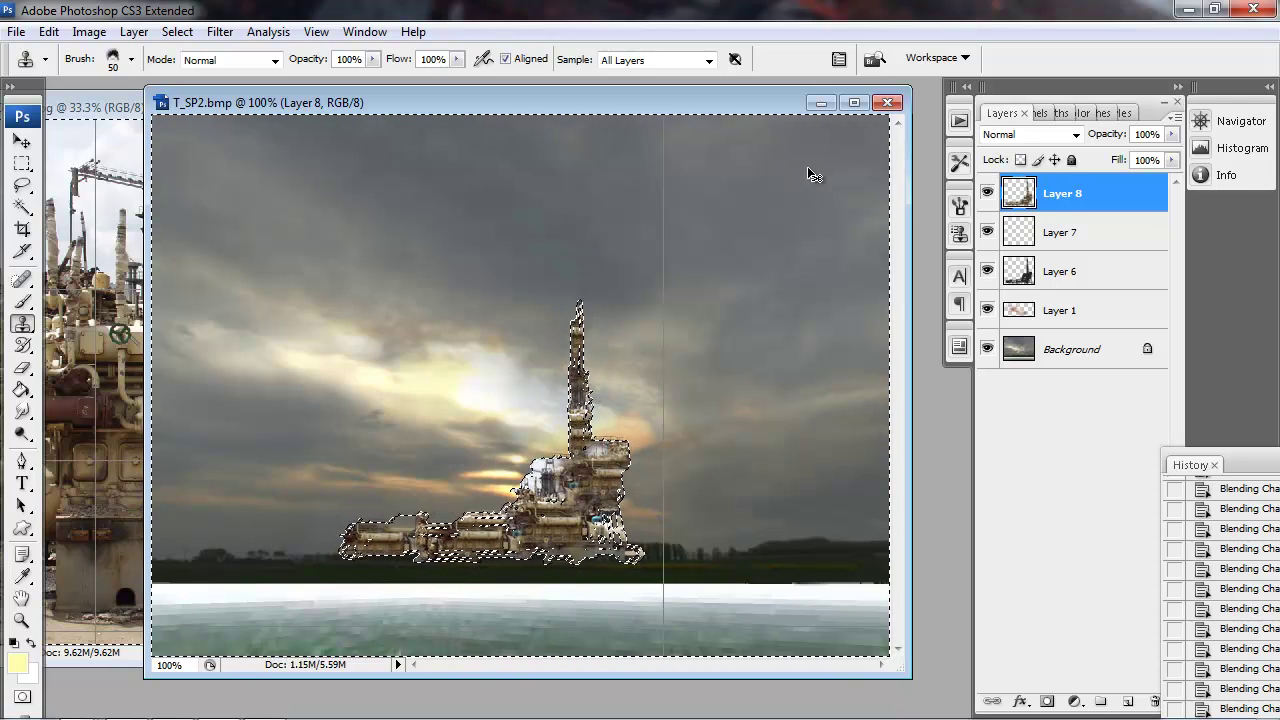
{"action": "key", "text": "ctrl+d"}
Step: Try blend modes on the engine texture layer and set it to Multiply
{"action": "key", "text": "z"}
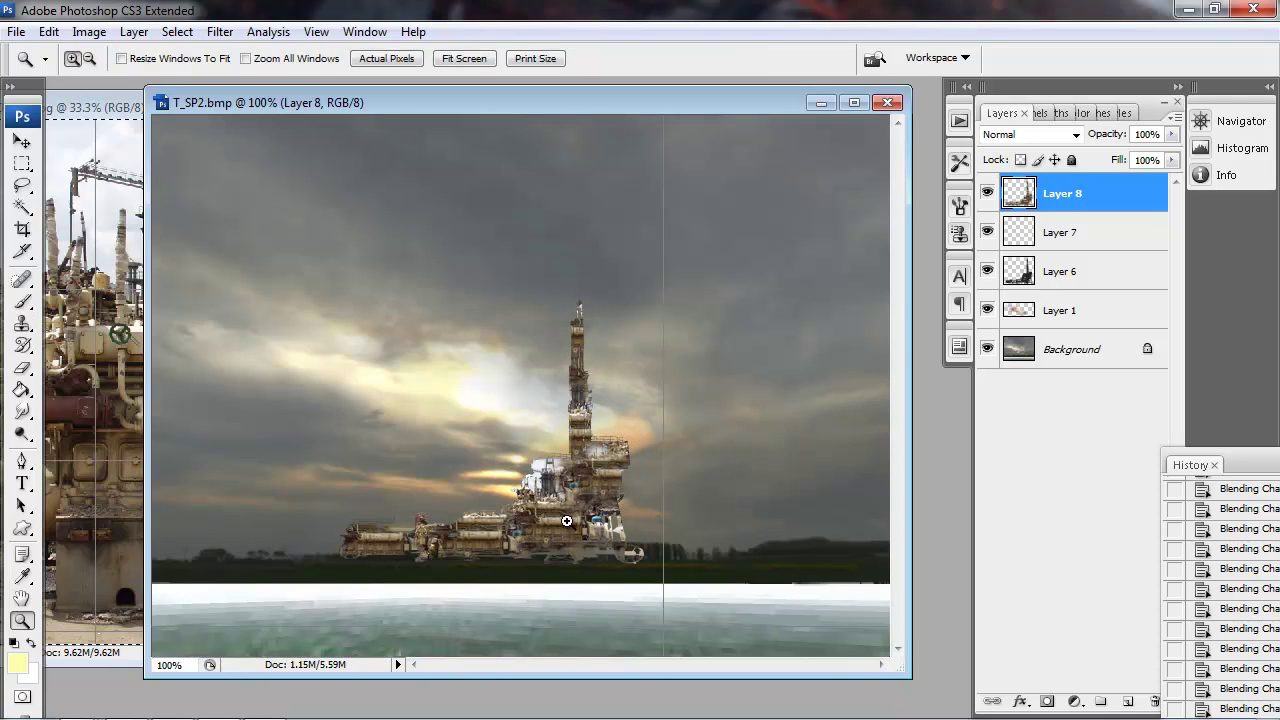
{"action": "left_click", "coordinate": [566, 523]}
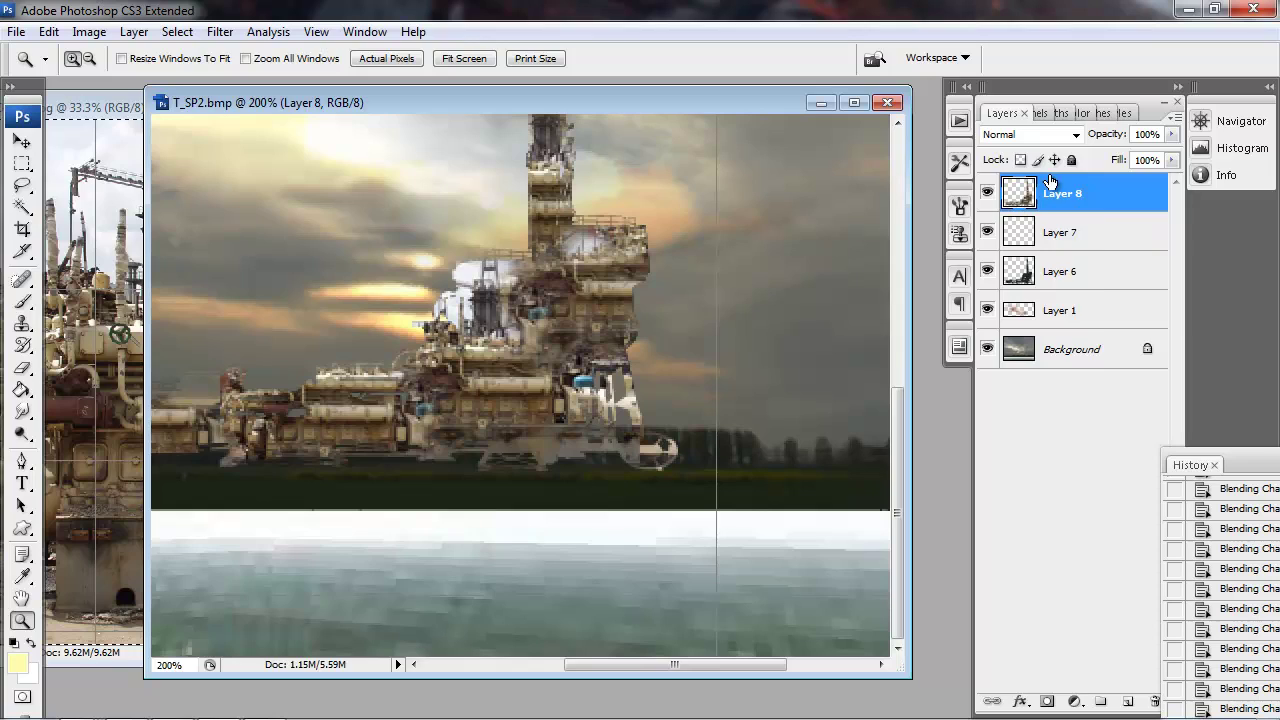
{"action": "left_click", "coordinate": [1035, 134]}
{"action": "left_click", "coordinate": [1028, 135]}
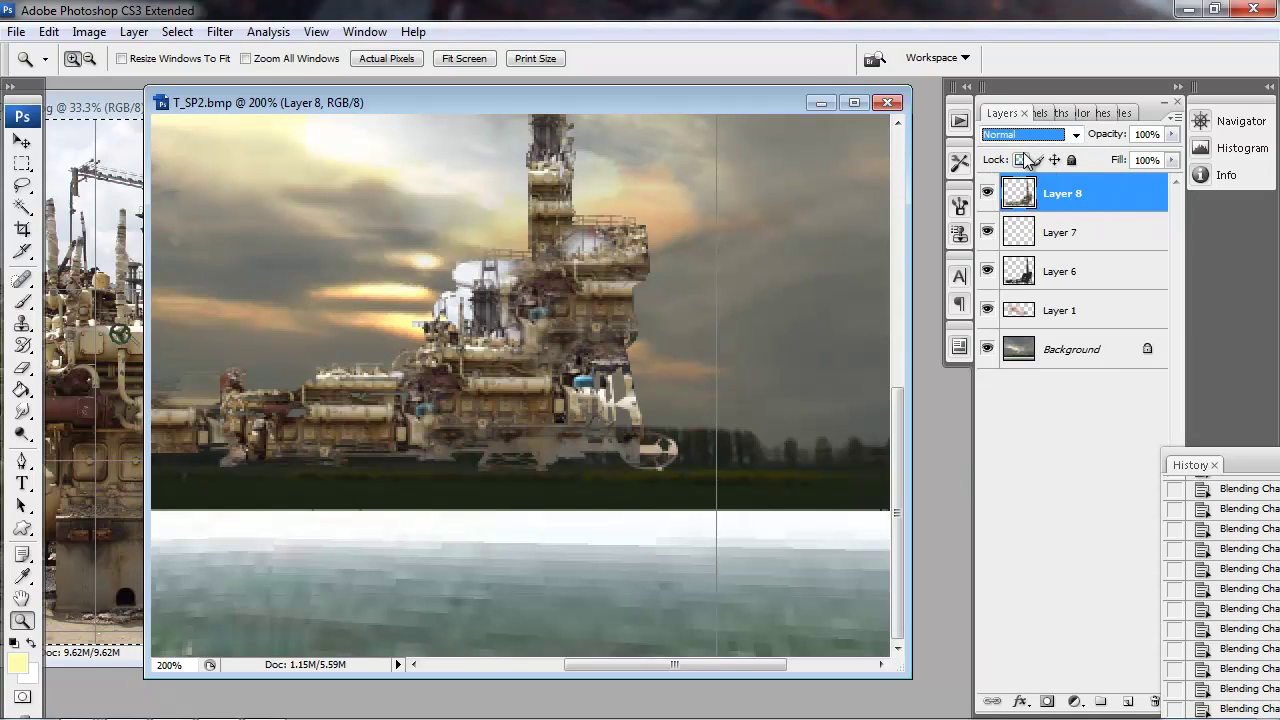
{"action": "key", "text": "Down"}
{"action": "key", "text": "Down"}
{"action": "key", "text": "Down"}
{"action": "key", "text": "Down"}
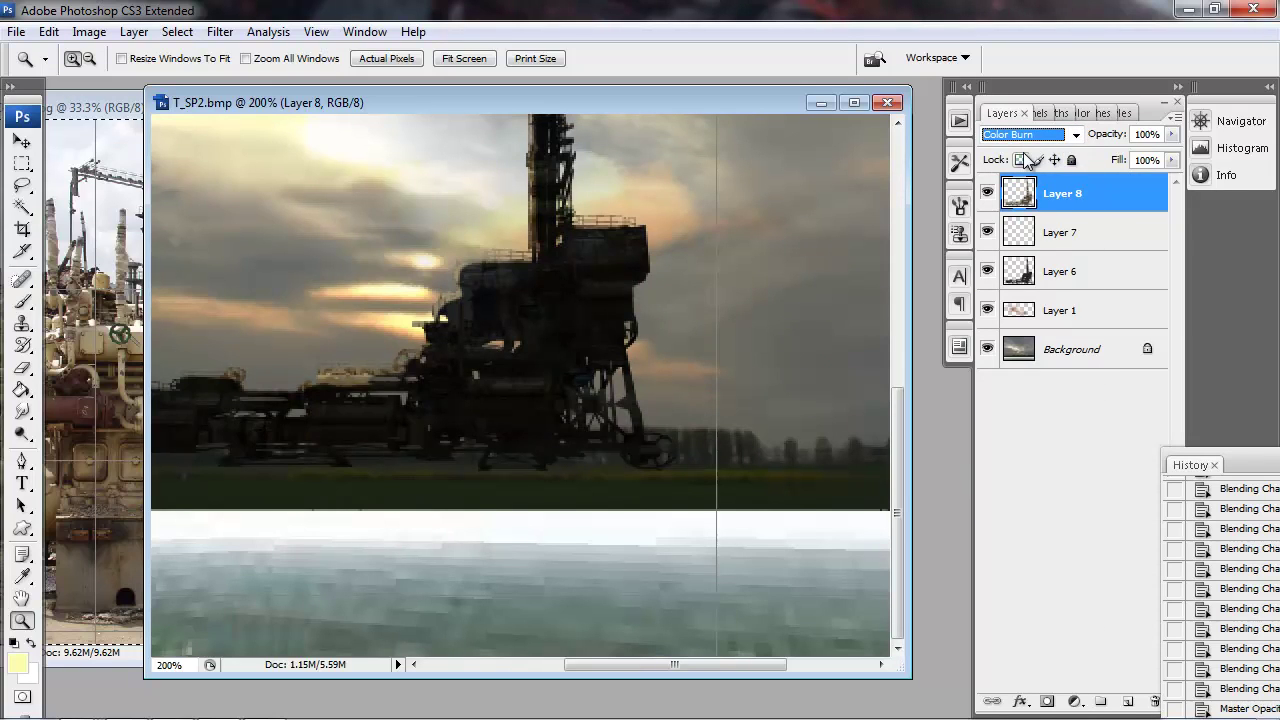
{"action": "key", "text": "Up"}
Step: Set the engine texture layer's opacity to 63%
{"action": "key", "text": "ctrl+minus"}
{"action": "key", "text": "ctrl+minus"}
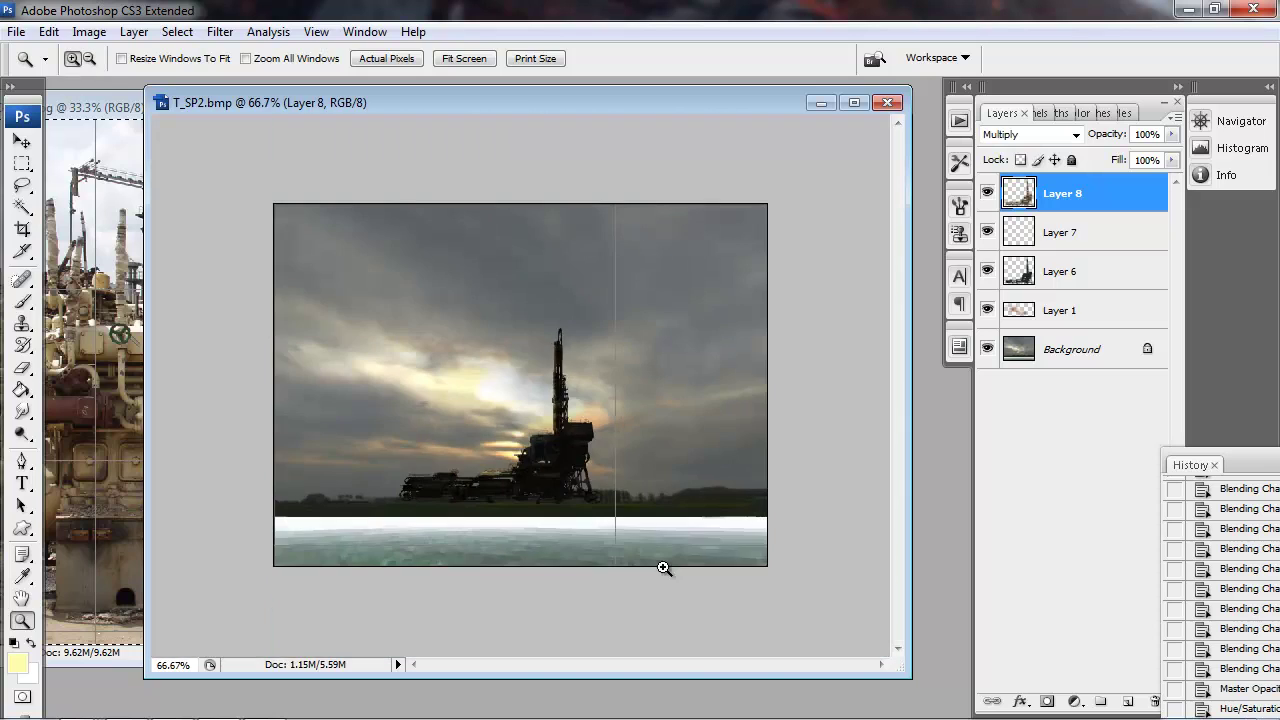
{"action": "left_click", "coordinate": [530, 492]}
{"action": "left_click", "coordinate": [528, 492]}
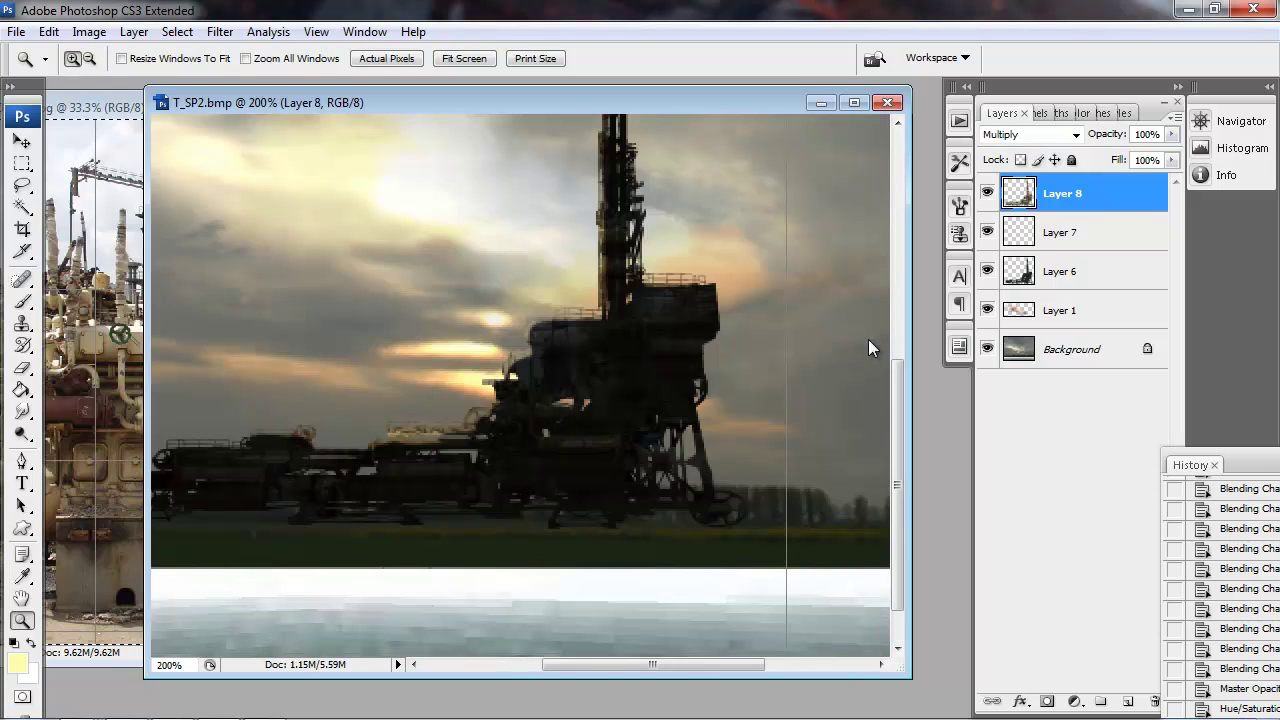
{"action": "left_click_drag", "start_coordinate": [1171, 134], "coordinate": [1140, 157]}
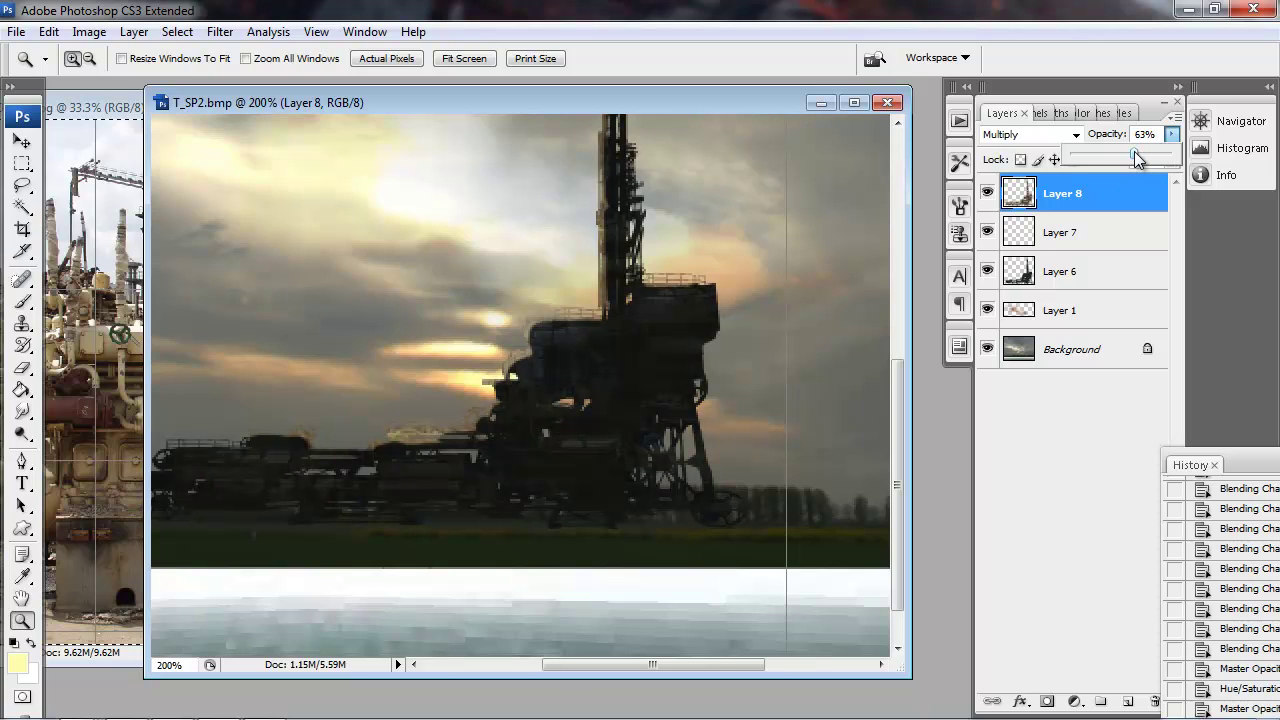
Step: Examine how the engine texture blends into the machine, both close up and in the whole picture
{"action": "left_click", "coordinate": [593, 389], "text": "alt"}
{"action": "left_click", "coordinate": [591, 390], "text": "alt"}
{"action": "left_click", "coordinate": [591, 391], "text": "alt"}
{"action": "left_click", "coordinate": [591, 392], "text": "alt"}
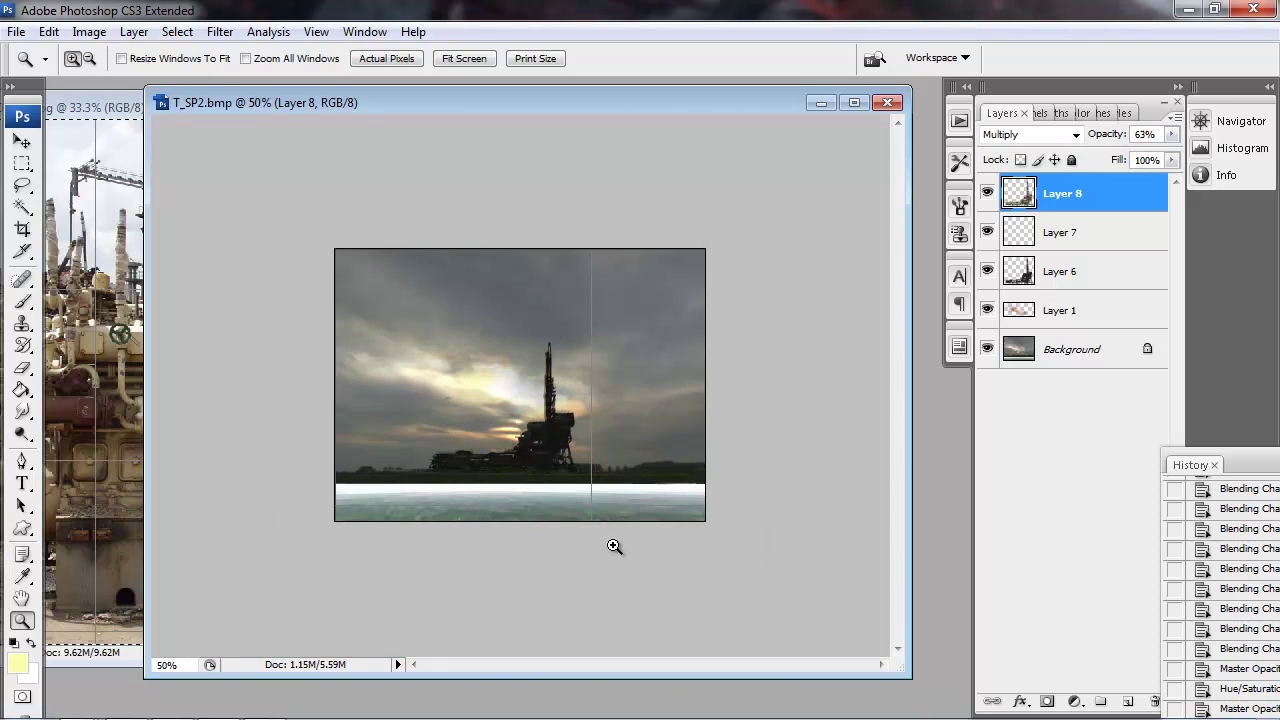
{"action": "left_click", "coordinate": [548, 456]}
{"action": "left_click", "coordinate": [501, 546]}
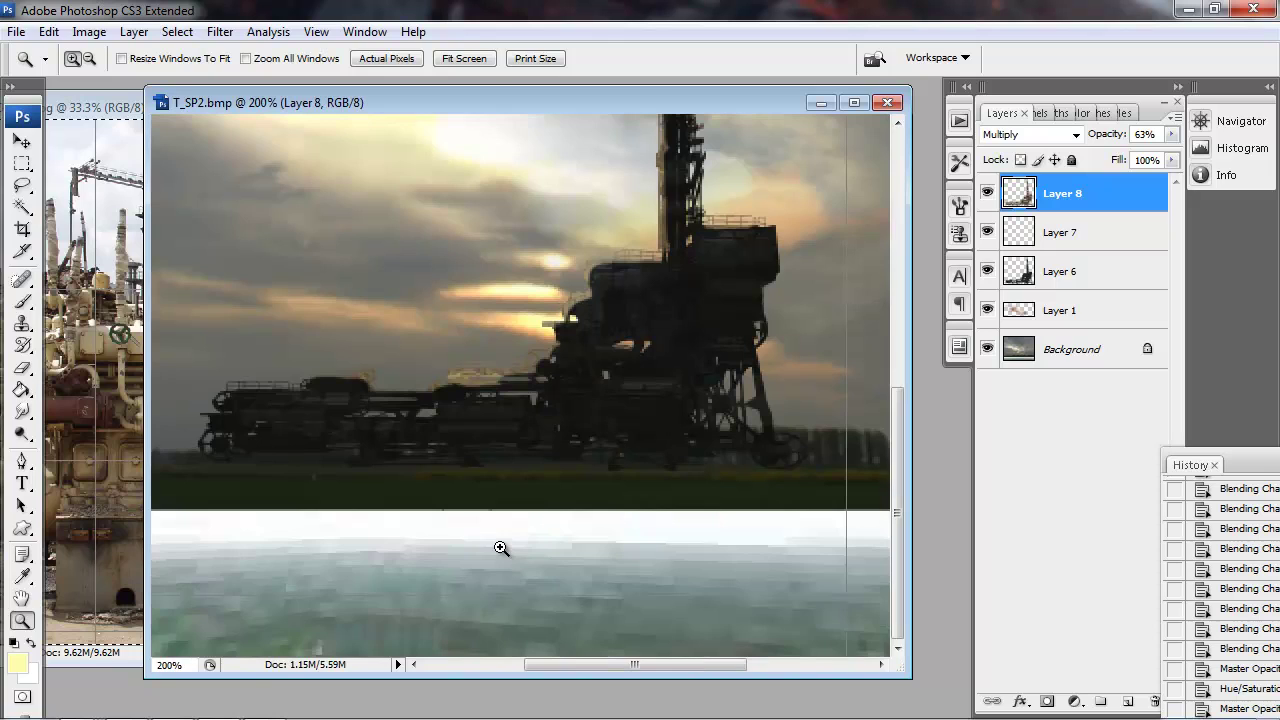
{"action": "left_click_drag", "start_coordinate": [451, 446], "coordinate": [526, 557]}
{"action": "left_click_drag", "start_coordinate": [594, 508], "coordinate": [557, 506]}
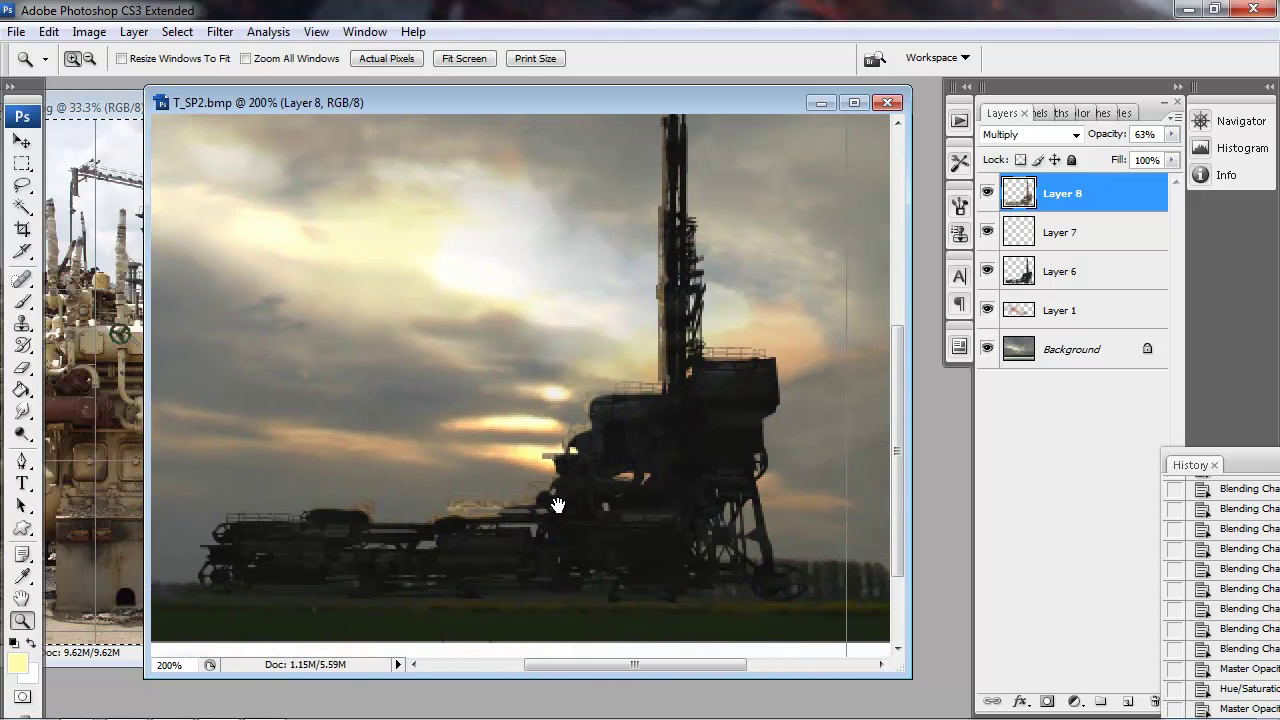
{"action": "left_click_drag", "start_coordinate": [620, 426], "coordinate": [628, 462]}
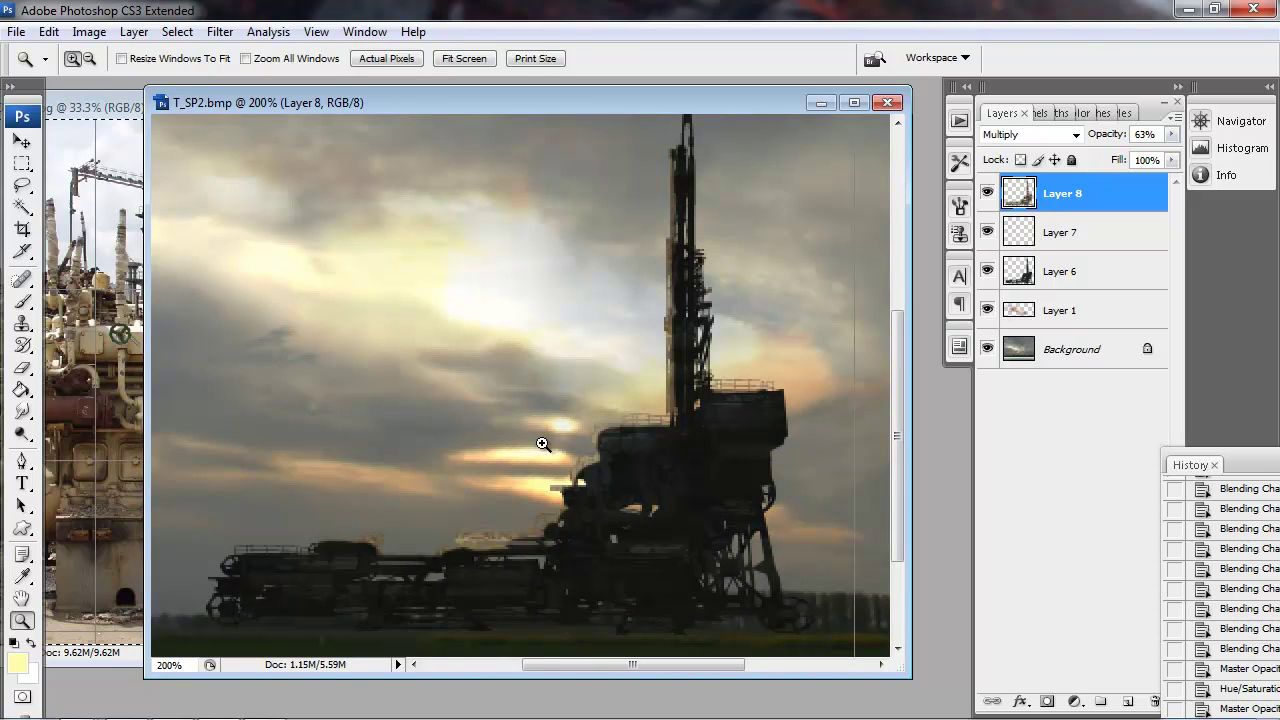
{"action": "left_click_drag", "start_coordinate": [542, 444], "coordinate": [512, 440]}
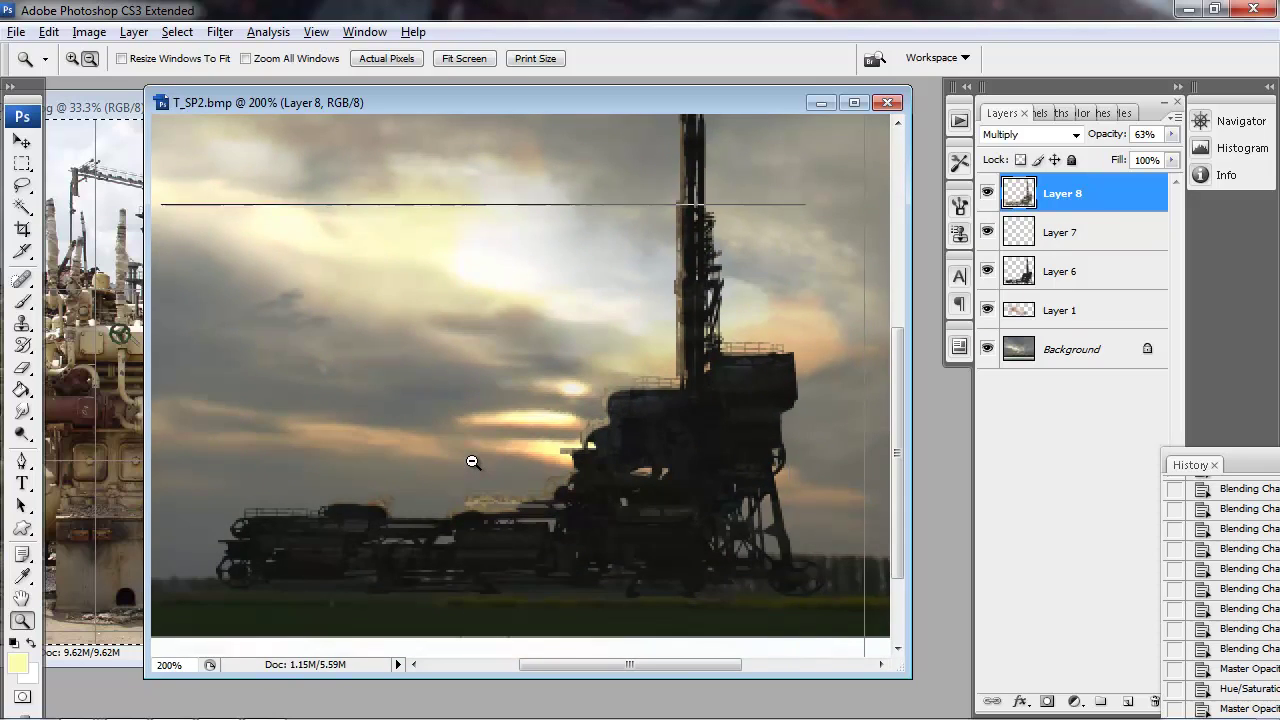
{"action": "left_click", "coordinate": [472, 461], "text": "alt"}
{"action": "left_click", "coordinate": [472, 461], "text": "alt"}
{"action": "left_click", "coordinate": [443, 523]}
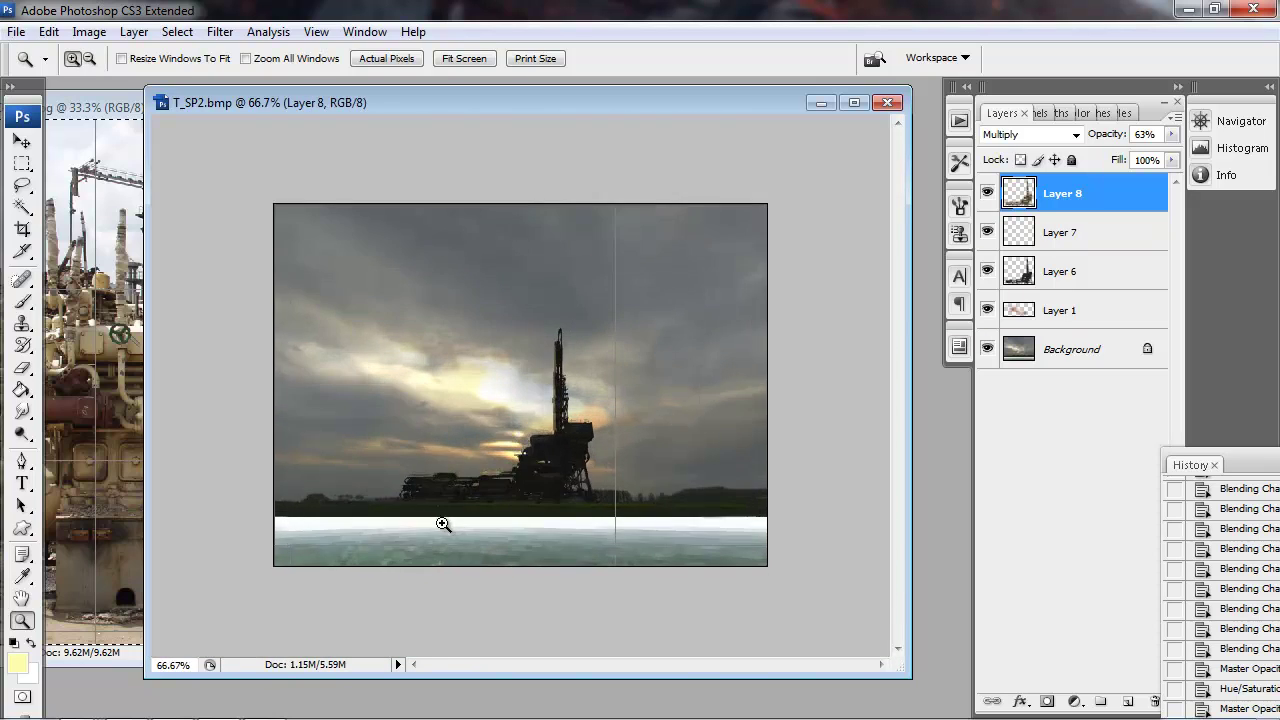
{"action": "left_click", "coordinate": [442, 522]}
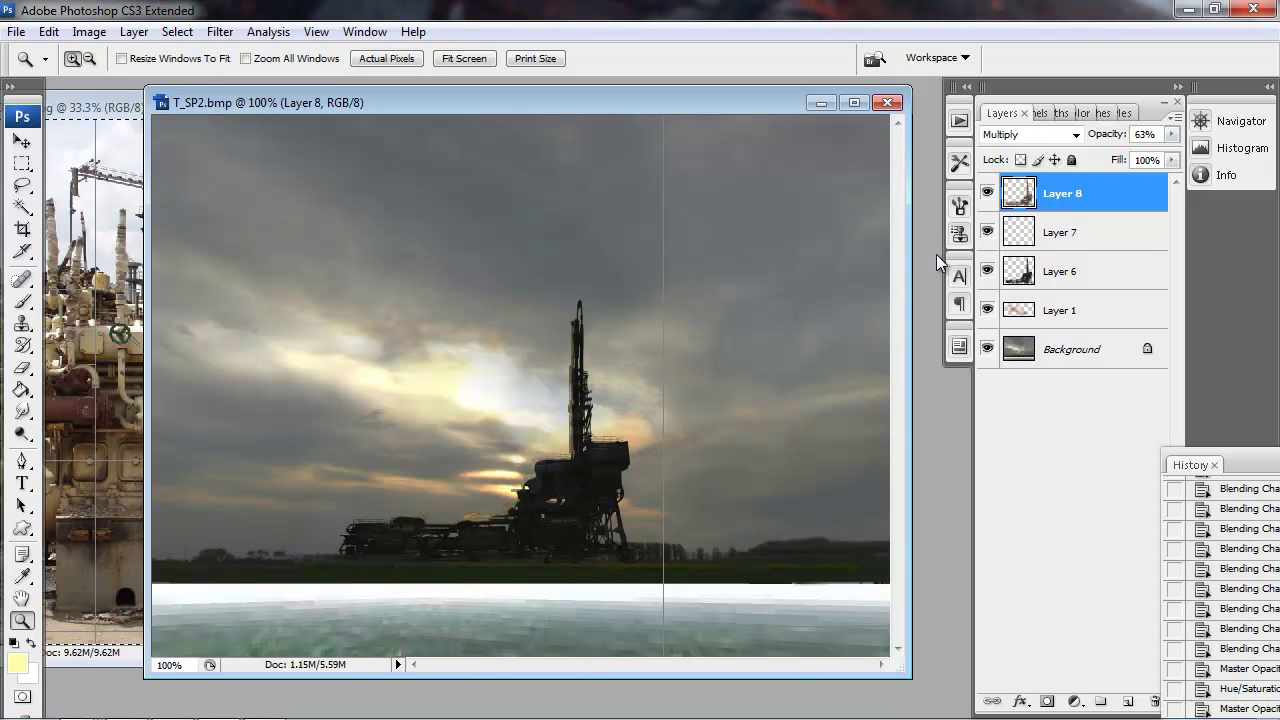
Step: Toggle the engine texture layer's visibility for comparison and set its opacity to 34%
{"action": "left_click", "coordinate": [987, 194]}
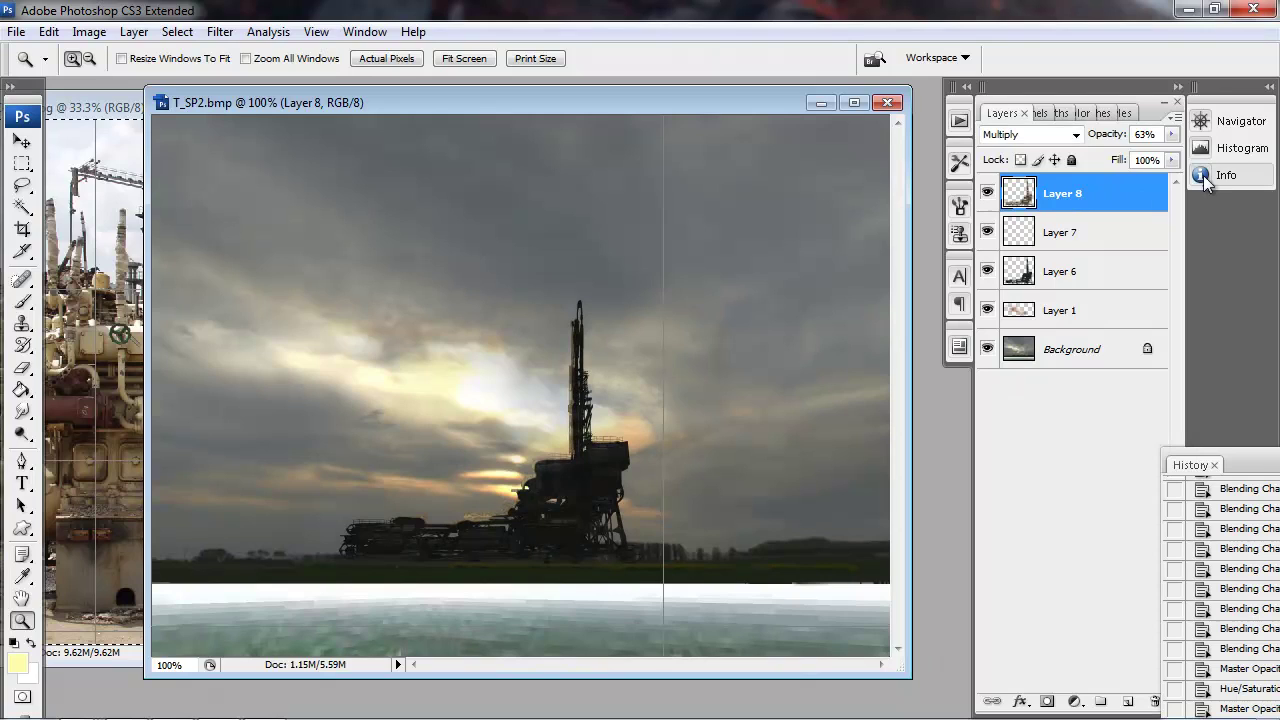
{"action": "left_click_drag", "start_coordinate": [1171, 134], "coordinate": [1113, 162]}
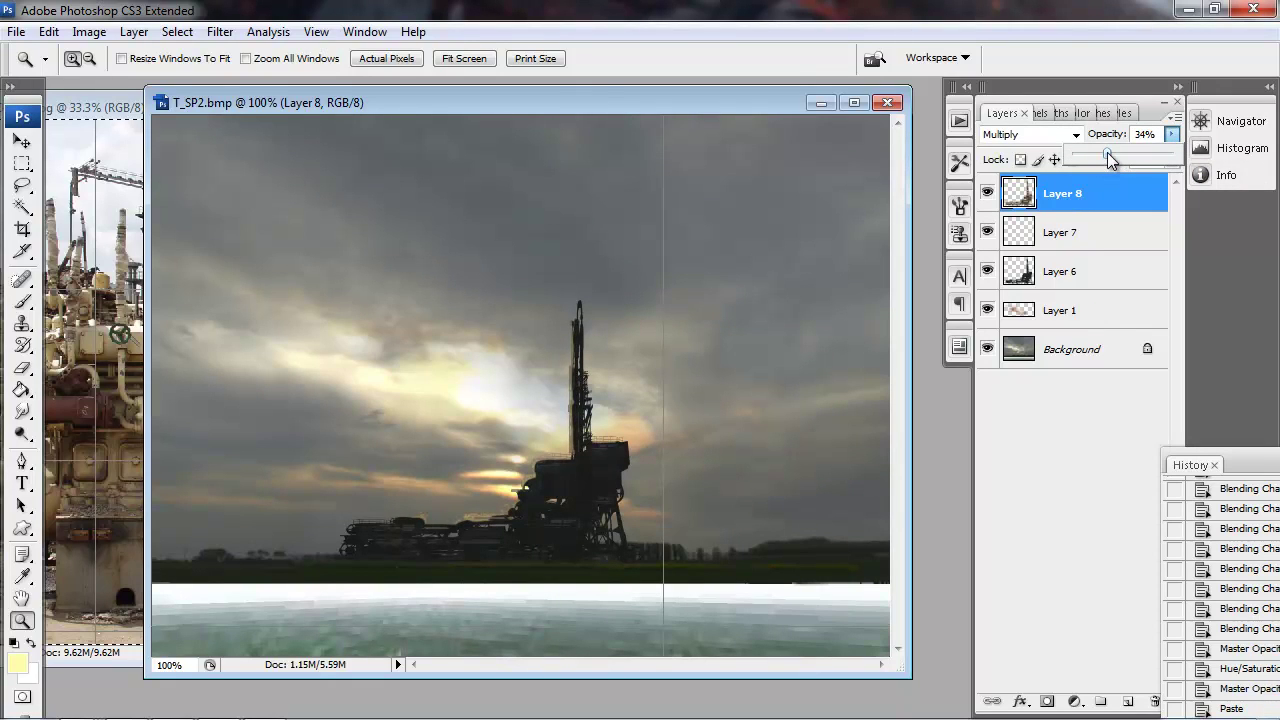
{"action": "left_click", "coordinate": [517, 514], "text": "alt"}
{"action": "left_click", "coordinate": [486, 493], "text": "alt"}
{"action": "left_click", "coordinate": [482, 491]}
{"action": "left_click", "coordinate": [480, 491]}
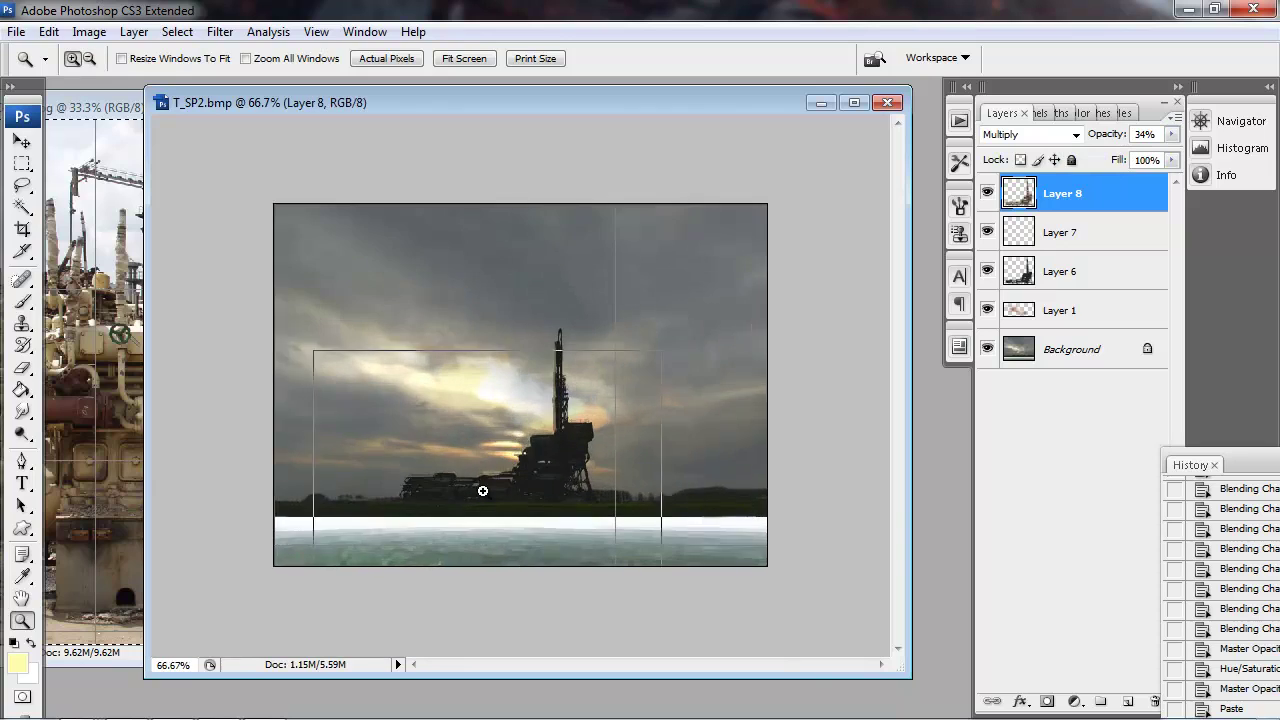
Step: Erase the engine texture around the far end and upper edge of the machine's low section with an 80 px eraser
{"action": "key", "text": "e"}
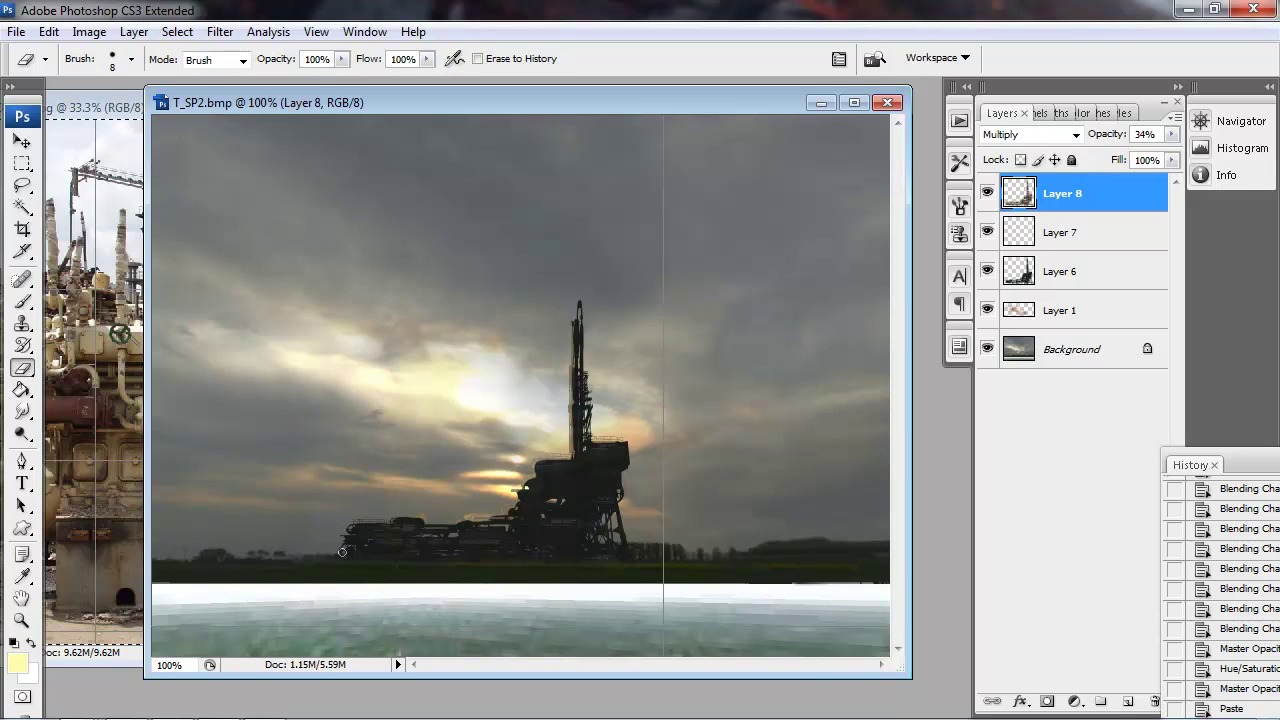
{"action": "key", "text": "bracketright"}
{"action": "key", "text": "bracketright"}
{"action": "key", "text": "bracketright"}
{"action": "key", "text": "bracketright"}
{"action": "key", "text": "bracketright"}
{"action": "key", "text": "bracketright"}
{"action": "key", "text": "bracketright"}
{"action": "key", "text": "bracketright"}
{"action": "left_click_drag", "start_coordinate": [321, 552], "coordinate": [325, 535]}
{"action": "left_click", "coordinate": [375, 513]}
{"action": "left_click", "coordinate": [333, 537]}
{"action": "left_click", "coordinate": [425, 487]}
{"action": "left_click", "coordinate": [446, 494]}
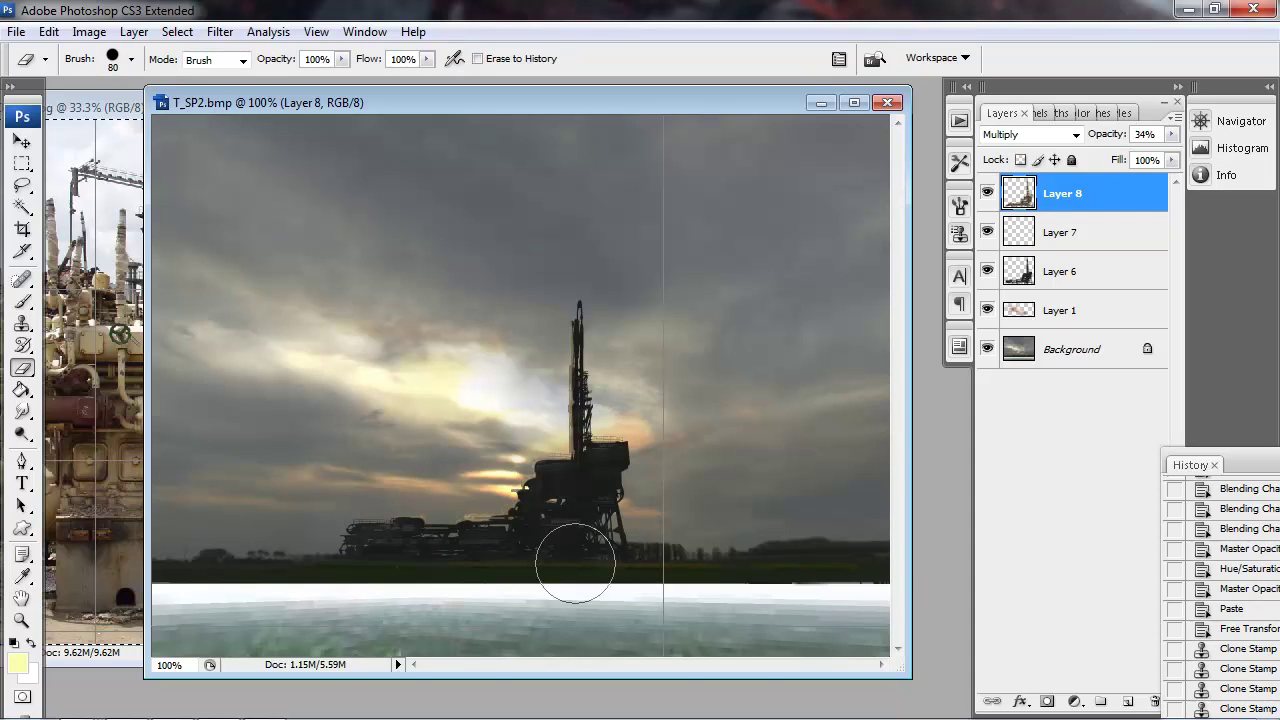
Step: Erase the engine texture along the outer side of the support legs and up to the cabin beside the tower
{"action": "left_click", "coordinate": [668, 550]}
{"action": "left_click", "coordinate": [650, 543]}
{"action": "left_click", "coordinate": [628, 530]}
{"action": "left_click", "coordinate": [640, 508]}
{"action": "left_click", "coordinate": [644, 490]}
{"action": "left_click", "coordinate": [637, 458]}
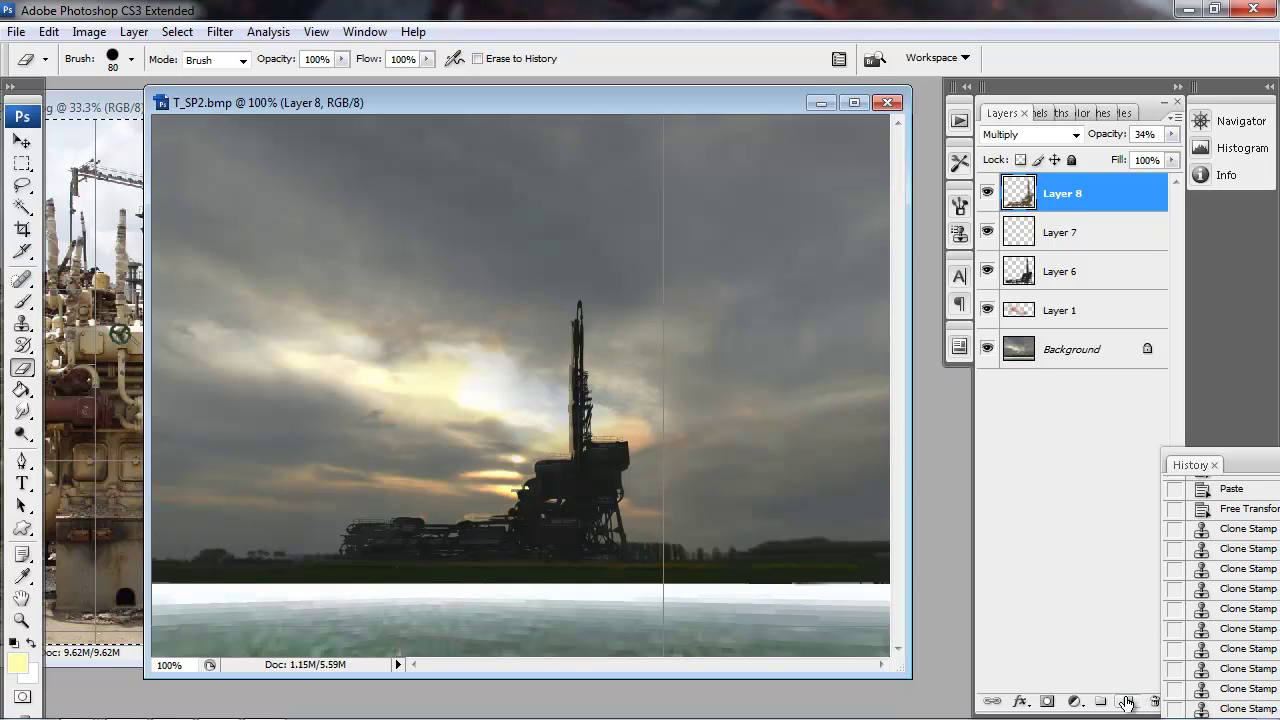
Step: Add a new layer above the engine texture and sample the dark grey sky near the horizon as the paint colour
{"action": "left_click", "coordinate": [1127, 703]}
{"action": "key", "text": "z"}
{"action": "left_click", "coordinate": [608, 563]}
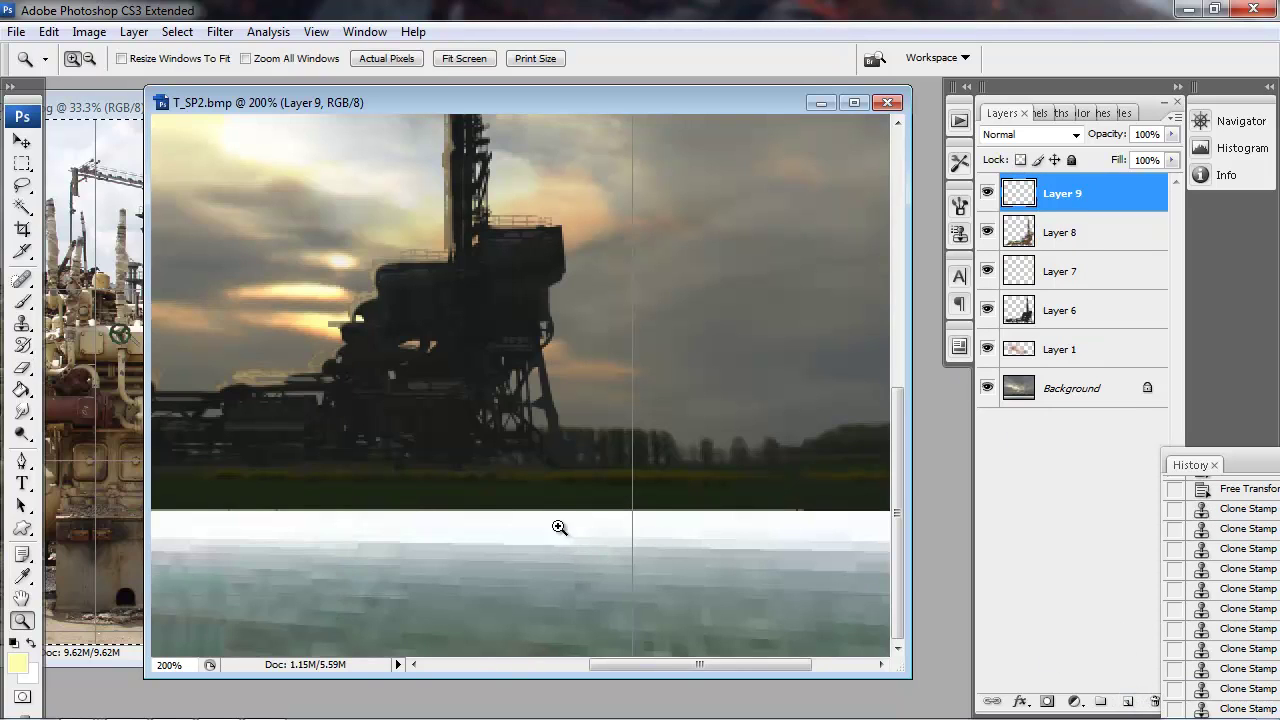
{"action": "left_click_drag", "start_coordinate": [475, 498], "coordinate": [551, 517]}
{"action": "key", "text": "i"}
{"action": "left_click", "coordinate": [701, 415]}
{"action": "key", "text": "b"}
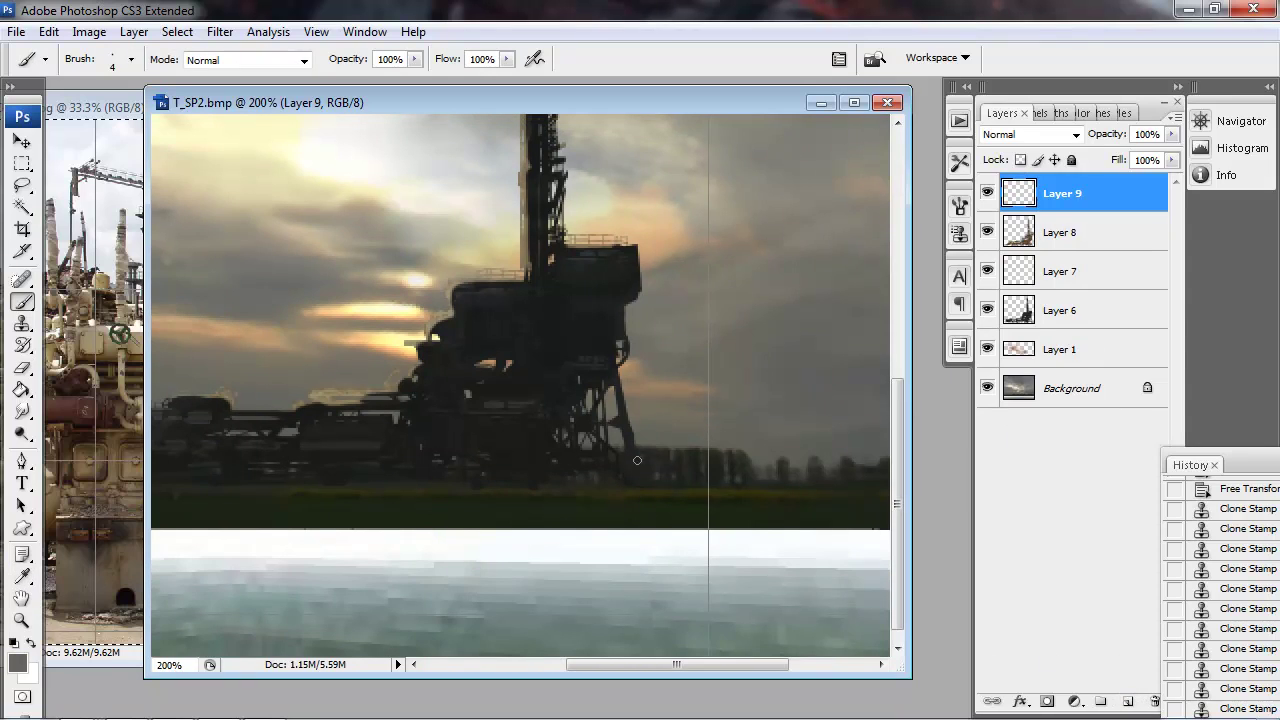
Step: Choose the soft, arched 500 px cloud-like brush preset and reduce its size to 35 px
{"action": "right_click", "coordinate": [637, 460]}
{"action": "double_click", "coordinate": [869, 286]}
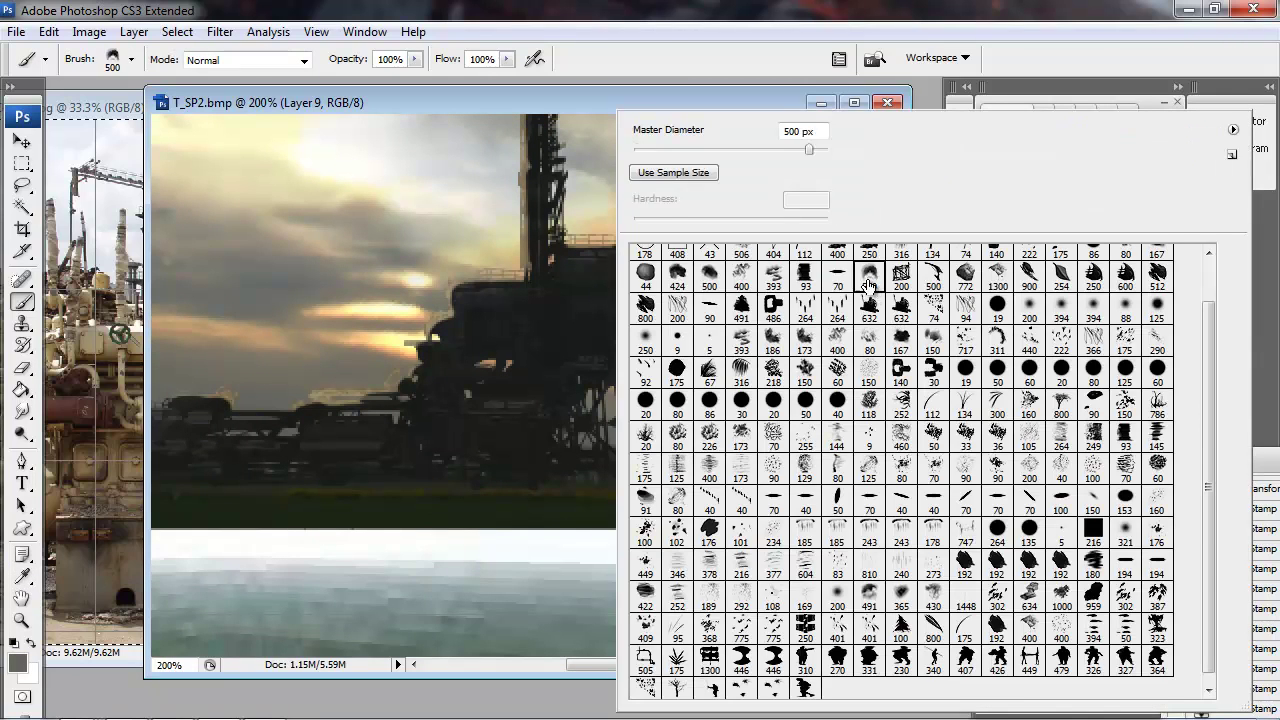
{"action": "key", "text": "bracketleft"}
{"action": "key", "text": "bracketleft"}
{"action": "key", "text": "bracketleft"}
{"action": "key", "text": "bracketleft"}
{"action": "key", "text": "bracketleft"}
{"action": "key", "text": "bracketleft"}
{"action": "key", "text": "bracketleft"}
{"action": "key", "text": "bracketleft"}
{"action": "key", "text": "bracketleft"}
{"action": "key", "text": "bracketleft"}
{"action": "key", "text": "bracketleft"}
{"action": "key", "text": "bracketleft"}
{"action": "key", "text": "bracketleft"}
{"action": "key", "text": "bracketleft"}
{"action": "key", "text": "bracketleft"}
{"action": "key", "text": "bracketleft"}
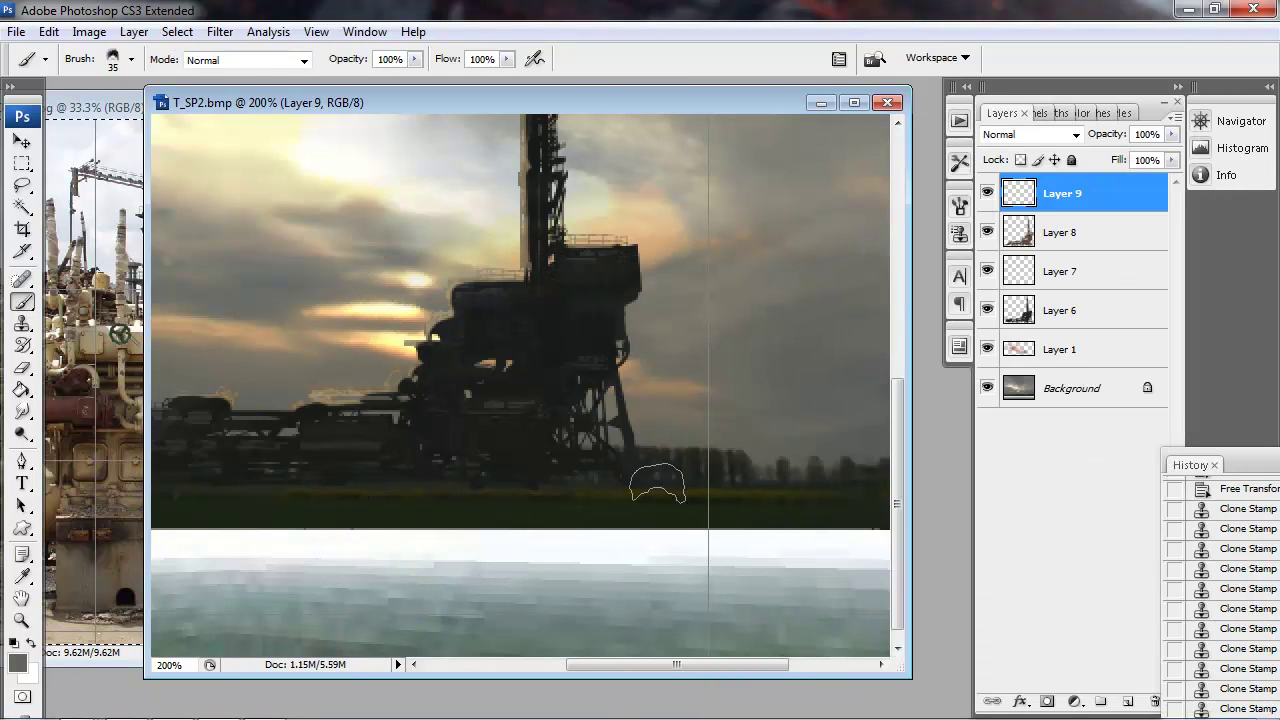
Step: Lasso a dust-shaped area around the machine's base and support legs, flat along the ground, and hide the selection outline
{"action": "key", "text": "l"}
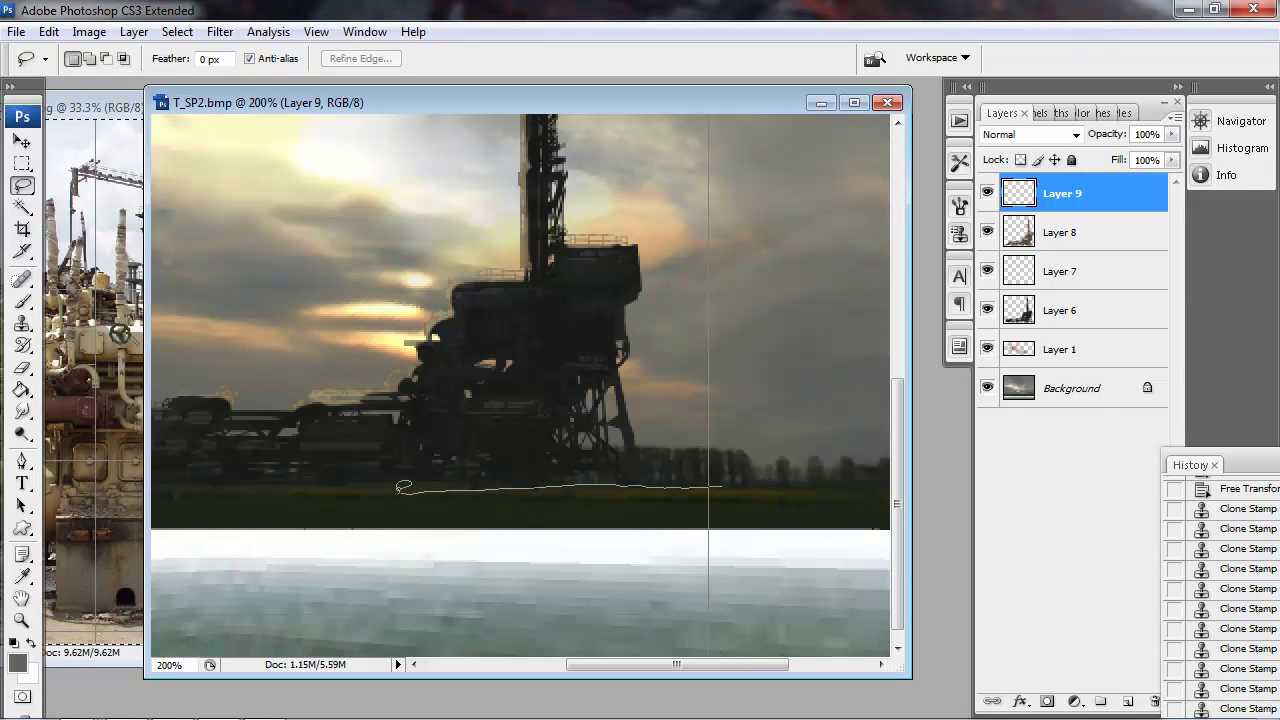
{"action": "left_click_drag", "start_coordinate": [470, 412], "coordinate": [725, 482]}
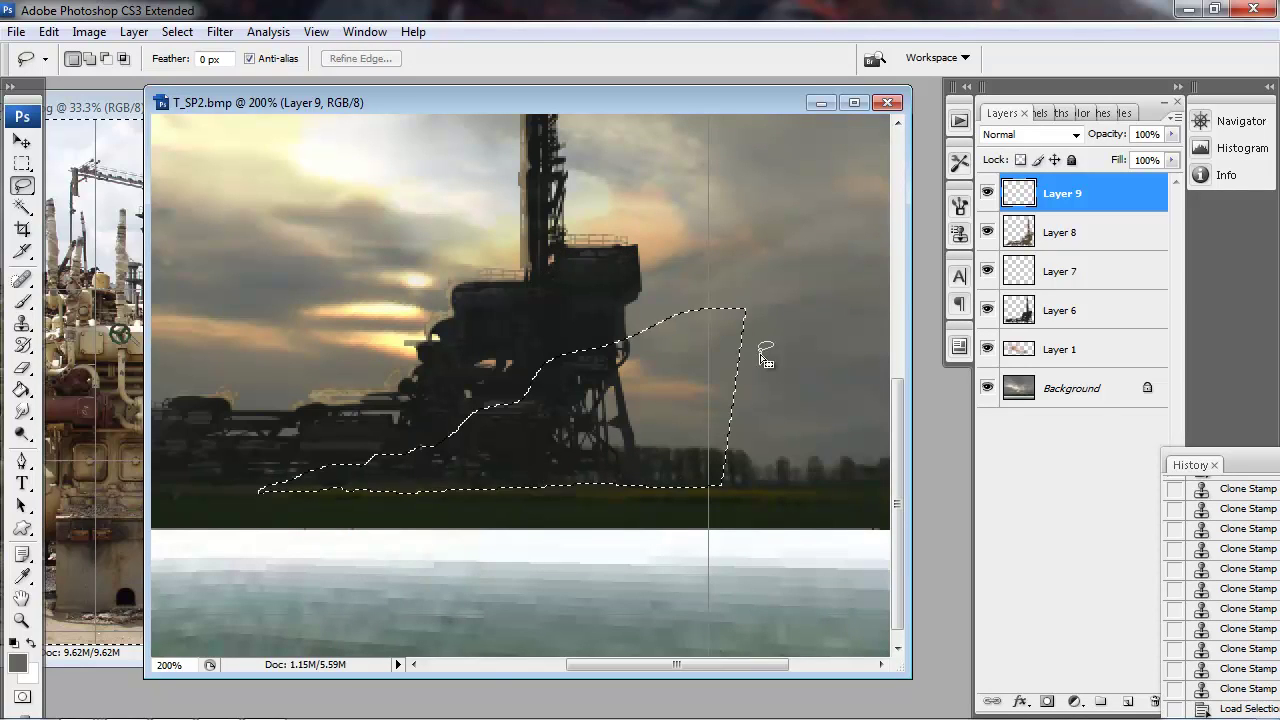
{"action": "key", "text": "ctrl+d"}
{"action": "key", "text": "b"}
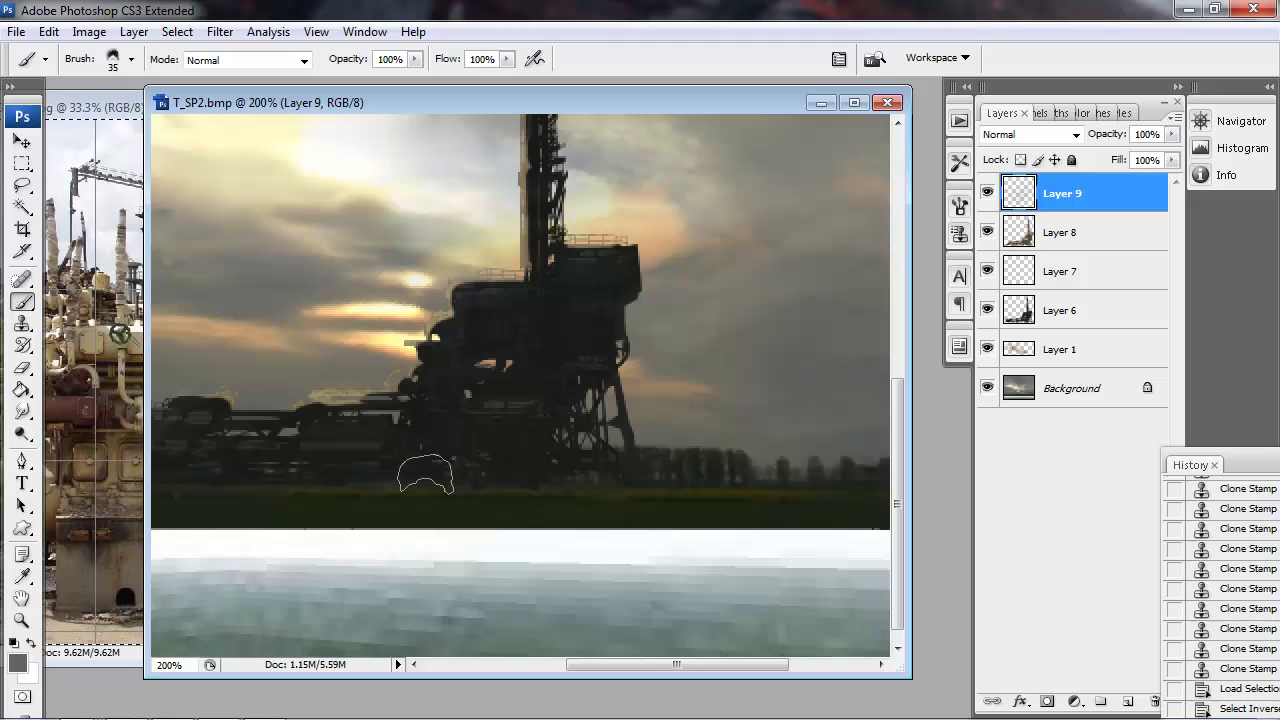
Step: Paint grey dust around the machine's base within the selection, enlarging the brush to 80 px, and show the selection outline again
{"action": "mouse_move", "coordinate": [425, 474]}
{"action": "left_mouse_down"}
{"action": "mouse_move", "coordinate": [598, 446]}
{"action": "mouse_move", "coordinate": [558, 474]}
{"action": "mouse_move", "coordinate": [537, 451]}
{"action": "mouse_move", "coordinate": [615, 424]}
{"action": "mouse_move", "coordinate": [664, 437]}
{"action": "mouse_move", "coordinate": [630, 472]}
{"action": "mouse_move", "coordinate": [503, 469]}
{"action": "mouse_move", "coordinate": [342, 491]}
{"action": "left_mouse_up"}
{"action": "mouse_move", "coordinate": [572, 489]}
{"action": "left_mouse_down"}
{"action": "mouse_move", "coordinate": [616, 474]}
{"action": "mouse_move", "coordinate": [634, 388]}
{"action": "mouse_move", "coordinate": [720, 370]}
{"action": "mouse_move", "coordinate": [640, 492]}
{"action": "left_mouse_up"}
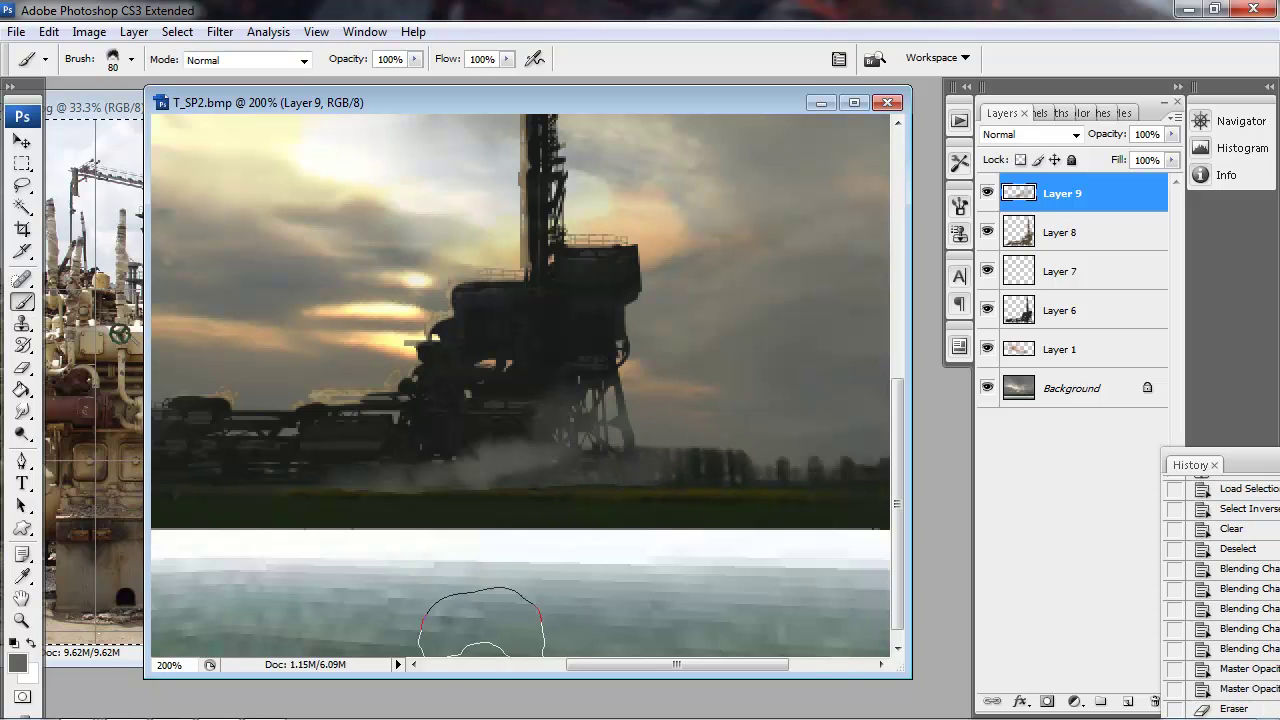
{"action": "key", "text": "ctrl+h"}
{"action": "left_click_drag", "start_coordinate": [322, 543], "coordinate": [550, 563]}
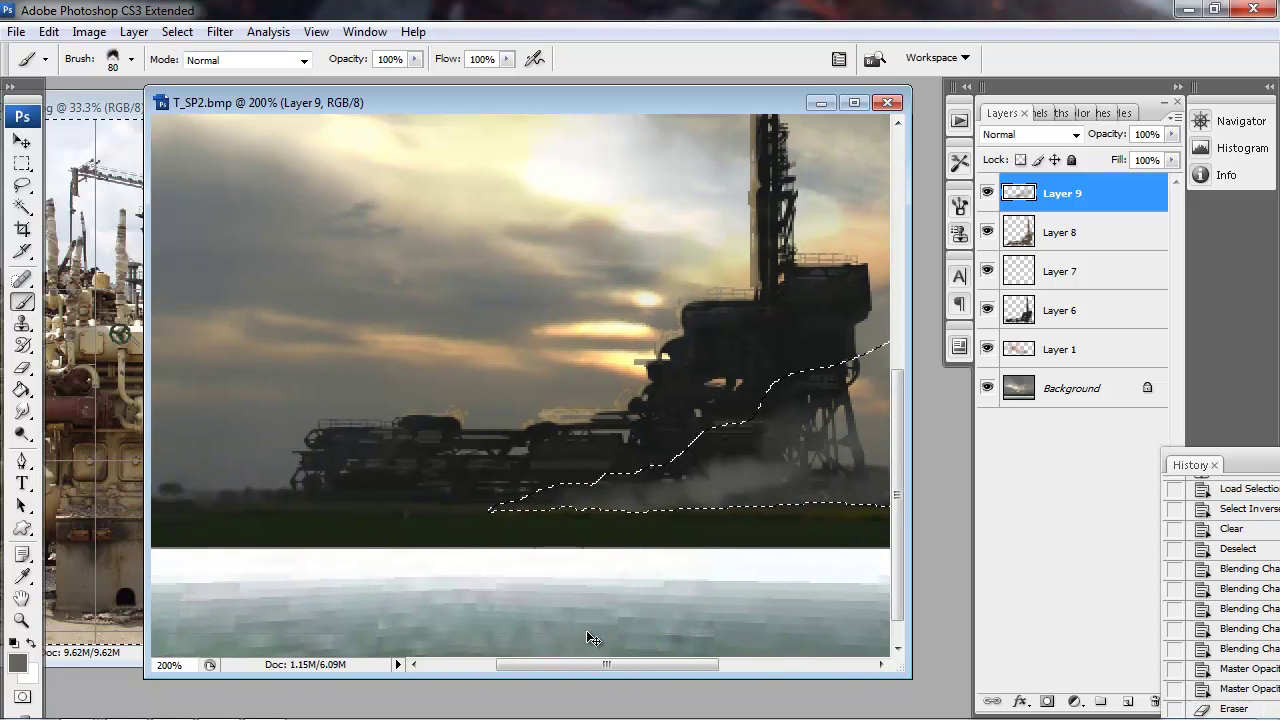
Step: Clear the dust selection, lasso an area over the machine's low rear section and paint grey dust inside it
{"action": "key", "text": "ctrl+d"}
{"action": "left_click_drag", "start_coordinate": [389, 546], "coordinate": [323, 548]}
{"action": "key", "text": "l"}
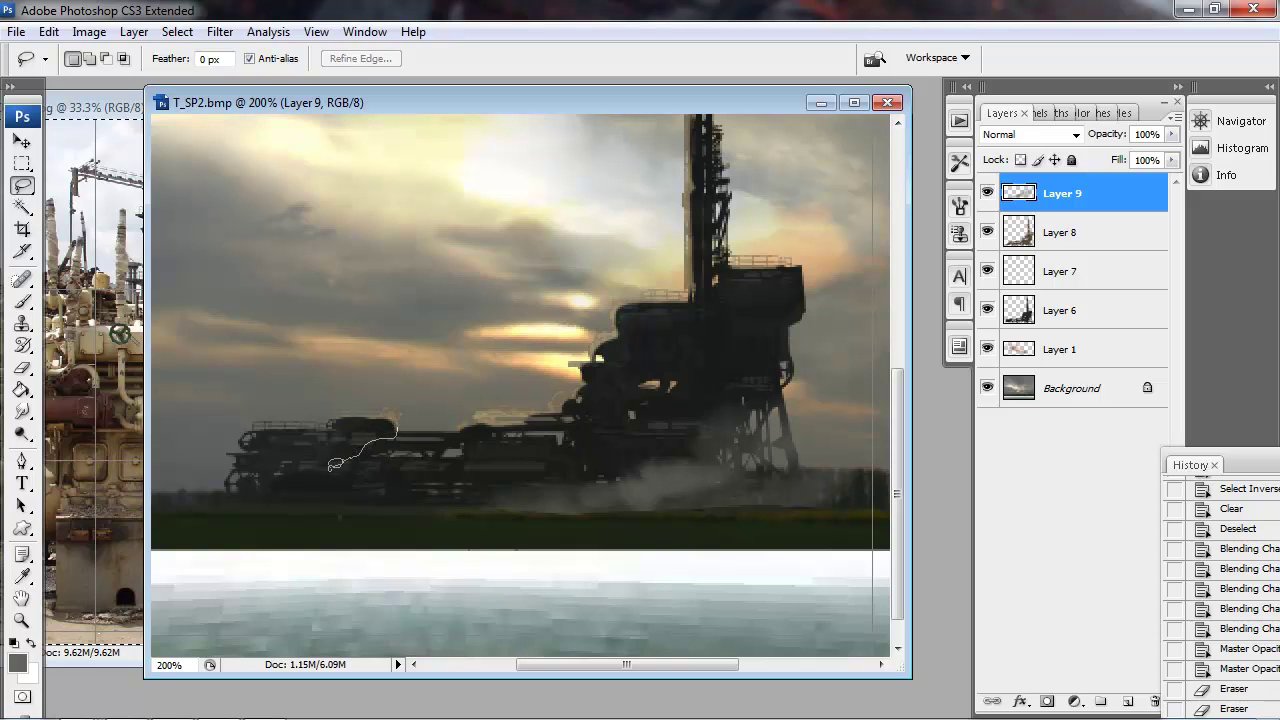
{"action": "mouse_move", "coordinate": [460, 296]}
{"action": "left_mouse_down"}
{"action": "mouse_move", "coordinate": [393, 428]}
{"action": "mouse_move", "coordinate": [434, 443]}
{"action": "mouse_move", "coordinate": [439, 472]}
{"action": "left_mouse_up"}
{"action": "key", "text": "b"}
{"action": "key", "text": "ctrl+d"}
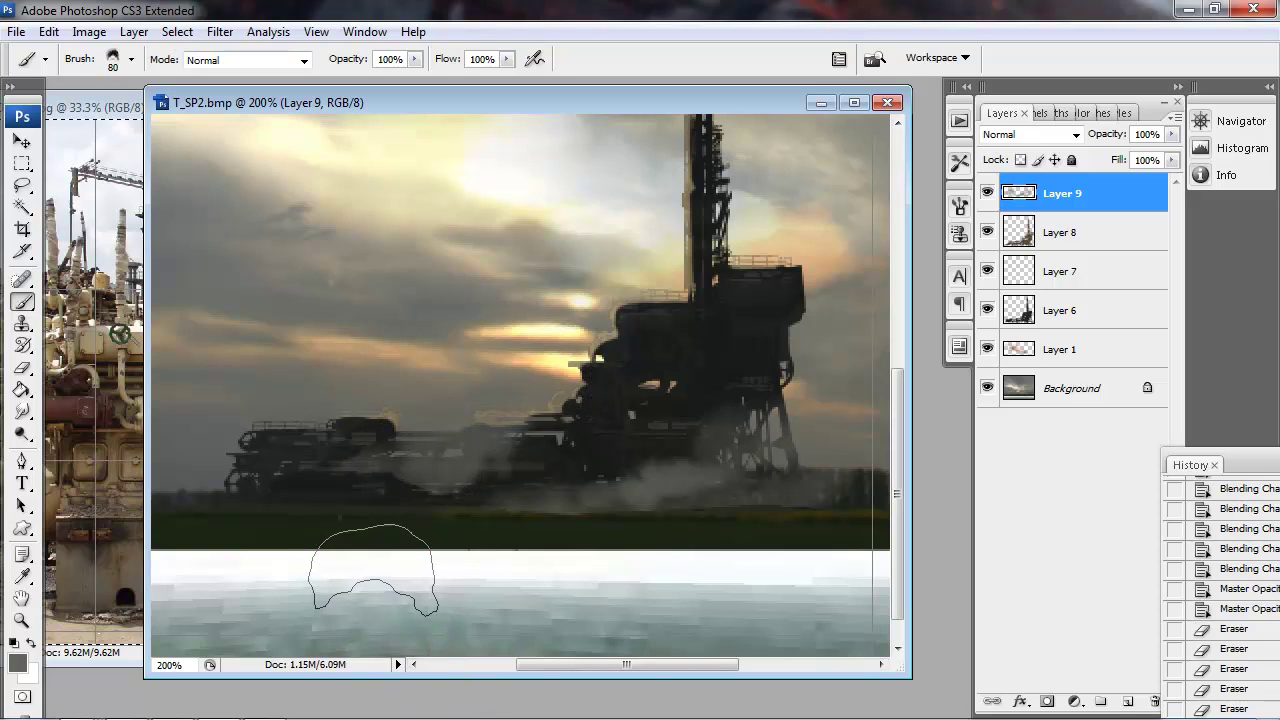
Step: Sample the pale yellow sky glow and brush a light haze around the mast's base, enlarging the brush to 100 px
{"action": "key", "text": "z"}
{"action": "left_click", "coordinate": [570, 461], "text": "alt"}
{"action": "key", "text": "b"}
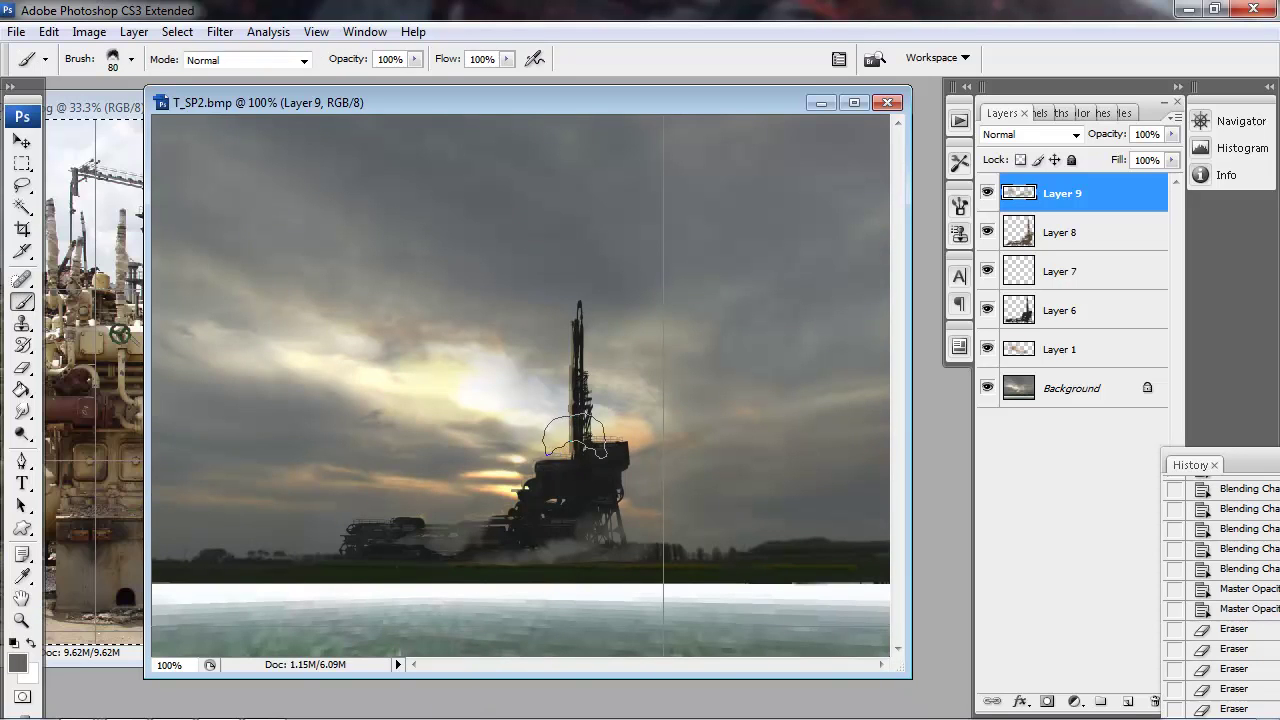
{"action": "left_click", "coordinate": [562, 440], "text": "alt"}
{"action": "key", "text": "["}
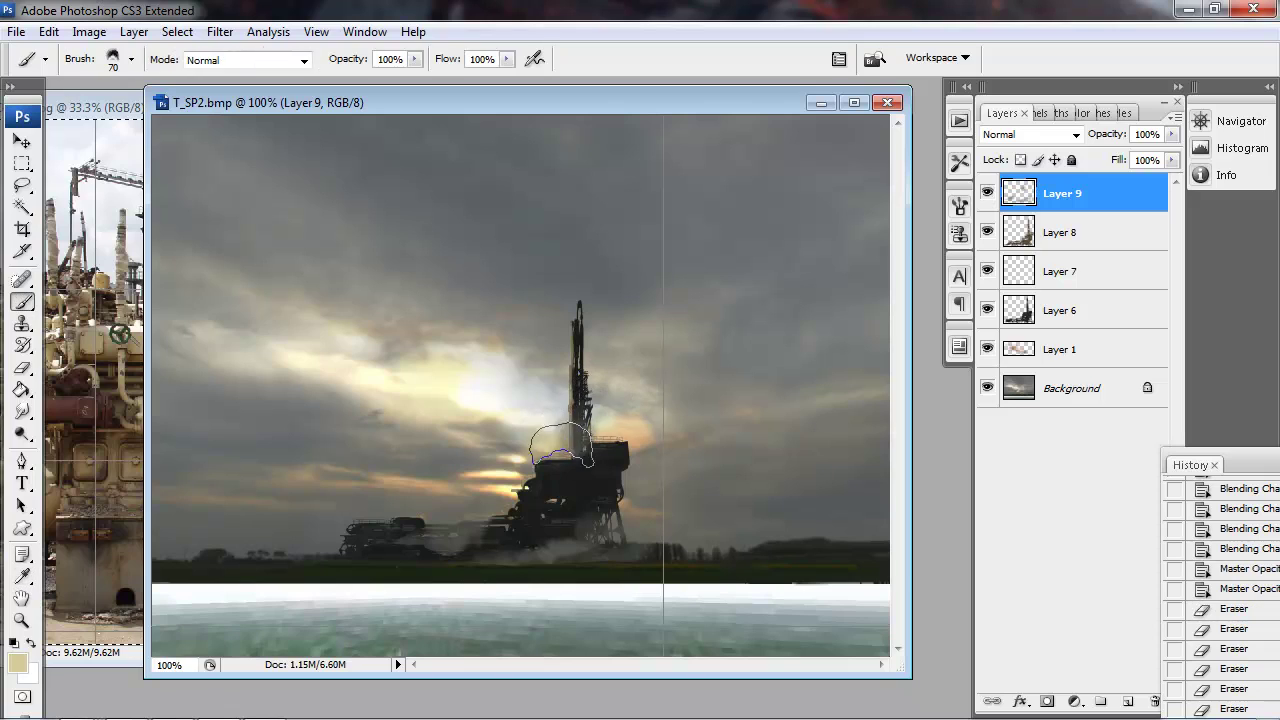
{"action": "key", "text": "bracketright"}
{"action": "key", "text": "bracketright"}
{"action": "key", "text": "bracketright"}
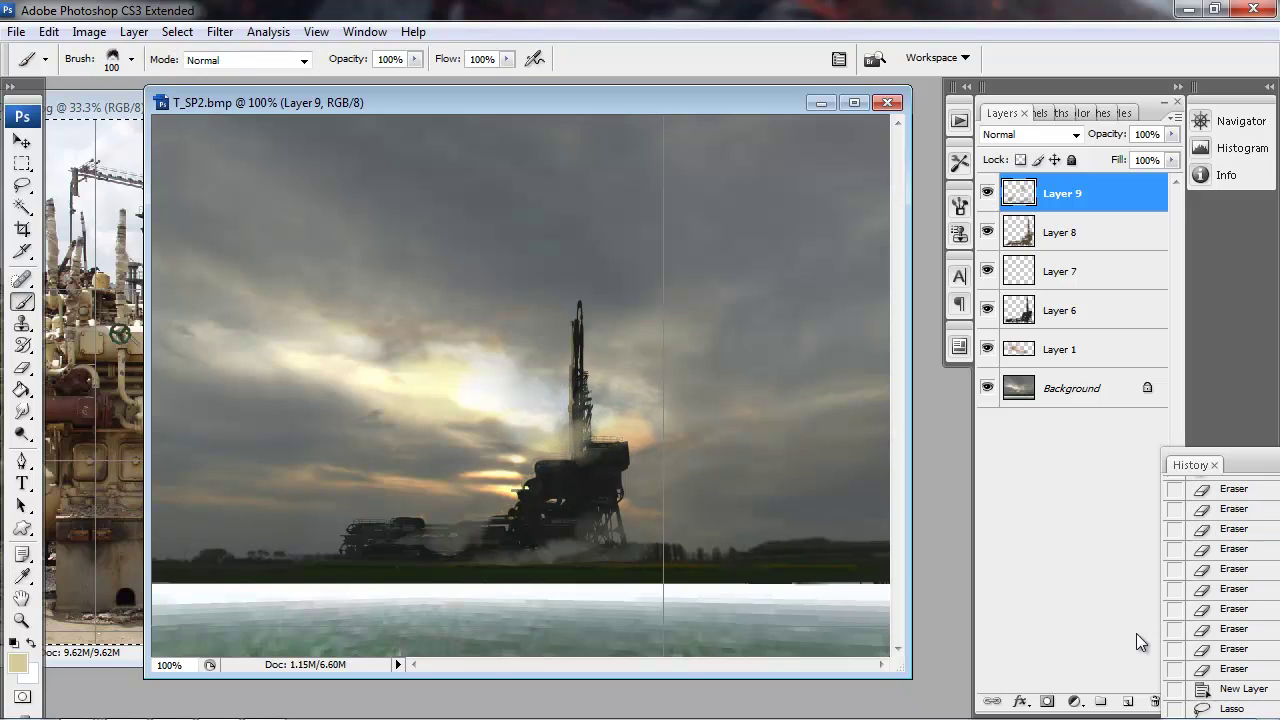
Step: Add a new layer above Layer 9 and make Layer 9 the active layer again
{"action": "left_click", "coordinate": [1128, 702]}
{"action": "key", "text": "z"}
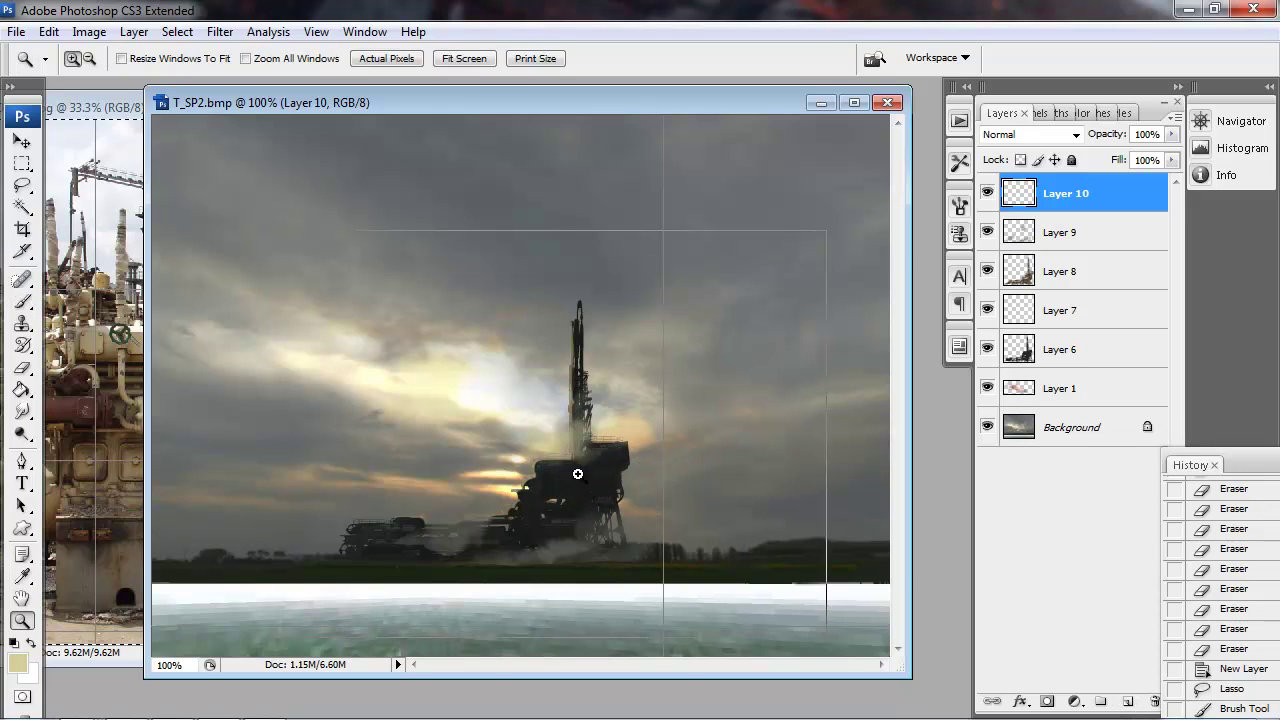
{"action": "left_click", "coordinate": [577, 473]}
{"action": "left_click", "coordinate": [1037, 247]}
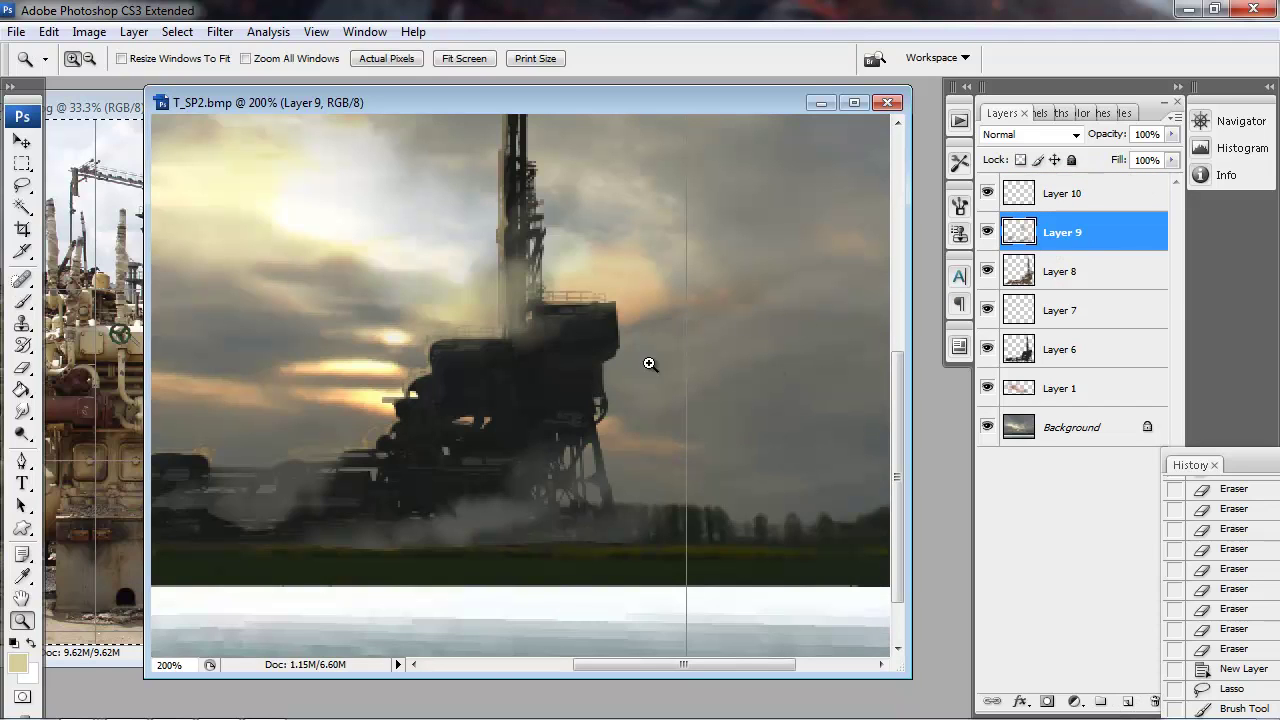
Step: Erase the excess haze over the mast's base and the machine's upper body with a soft round 80 px eraser
{"action": "key", "text": "e"}
{"action": "mouse_move", "coordinate": [566, 380]}
{"action": "left_mouse_down"}
{"action": "mouse_move", "coordinate": [541, 350]}
{"action": "mouse_move", "coordinate": [574, 312]}
{"action": "mouse_move", "coordinate": [522, 322]}
{"action": "left_mouse_up"}
{"action": "right_click", "coordinate": [543, 387]}
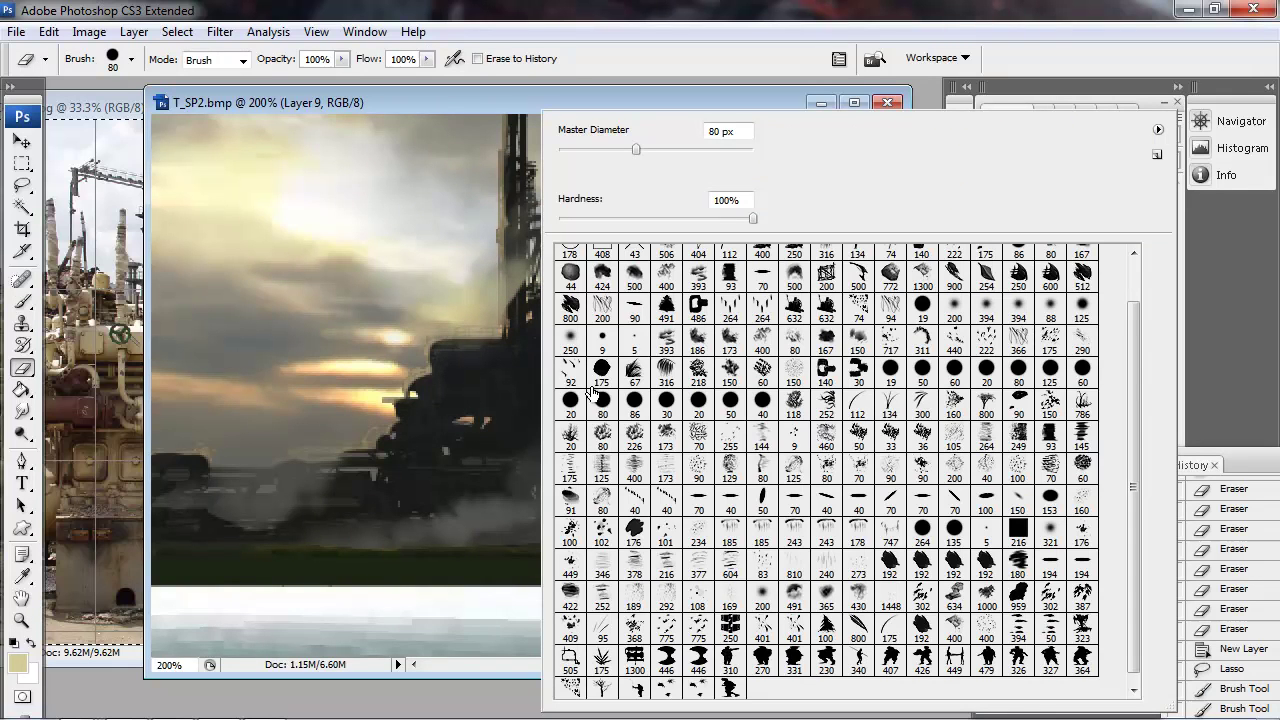
{"action": "left_click_drag", "start_coordinate": [1135, 365], "coordinate": [1135, 324]}
{"action": "double_click", "coordinate": [1050, 290]}
{"action": "left_click_drag", "start_coordinate": [524, 309], "coordinate": [521, 280]}
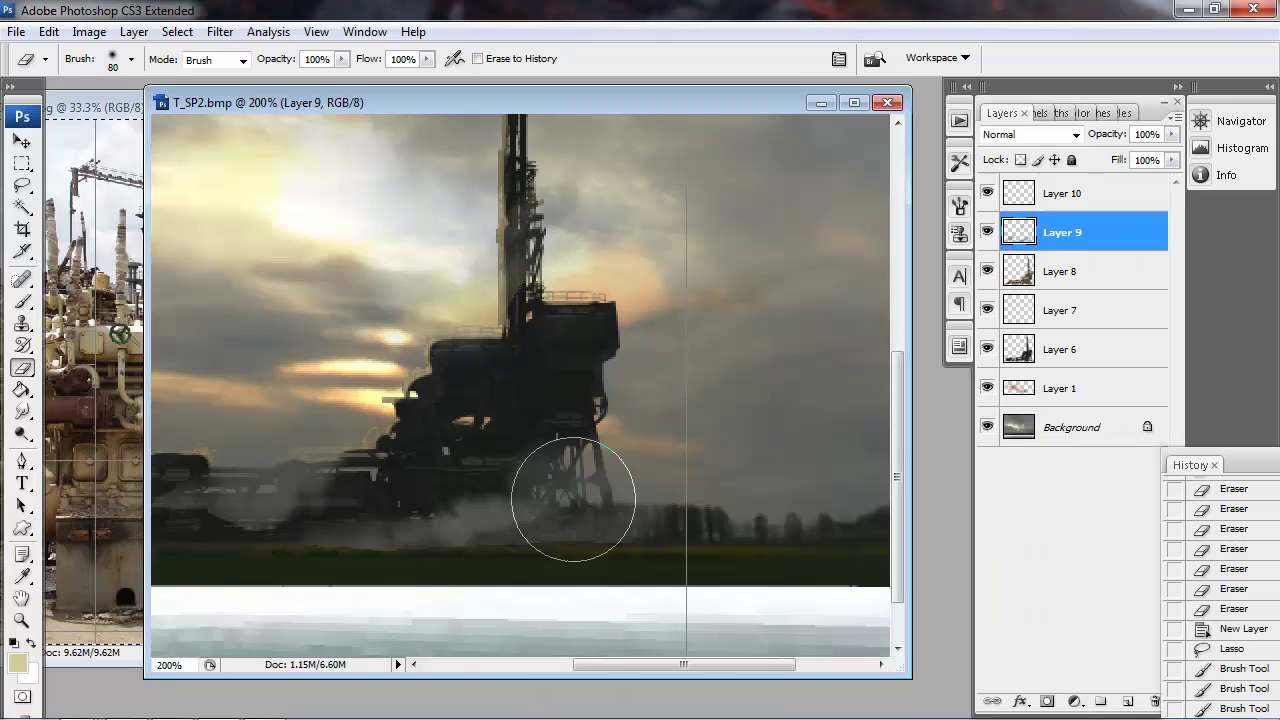
Step: Examine the dust from several zoom levels and compare the machine with Layer 9 hidden and shown
{"action": "key", "text": "z"}
{"action": "left_click", "coordinate": [474, 460], "text": "alt"}
{"action": "left_click", "coordinate": [487, 404], "text": "alt"}
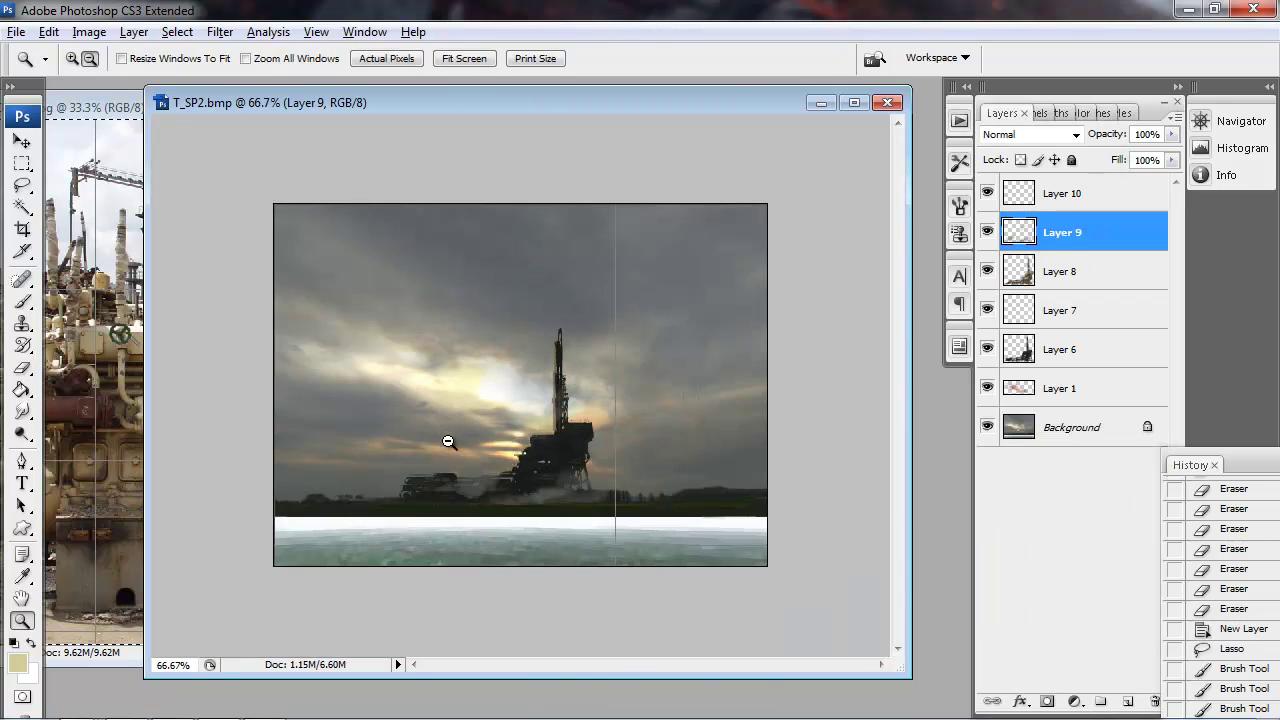
{"action": "left_click", "coordinate": [448, 441], "text": "alt"}
{"action": "left_click", "coordinate": [508, 463]}
{"action": "left_click", "coordinate": [499, 455]}
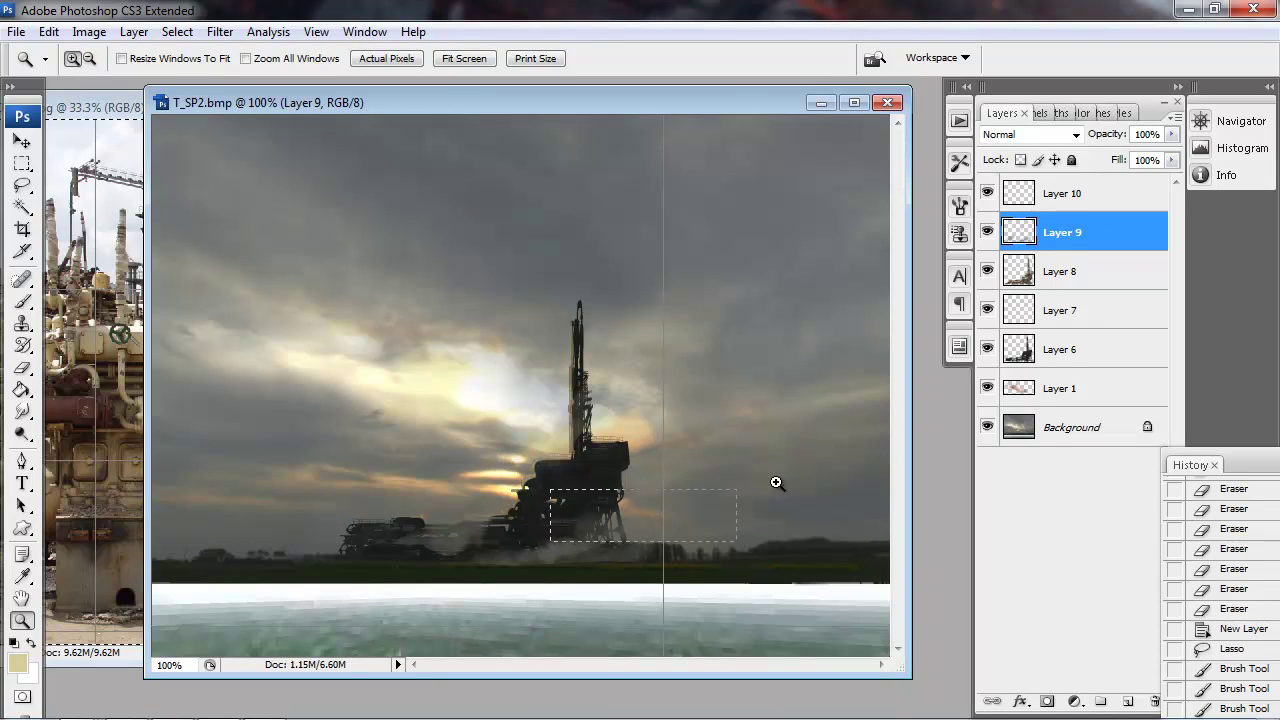
{"action": "left_click_drag", "start_coordinate": [989, 238], "coordinate": [989, 239]}
{"action": "left_click", "coordinate": [988, 233]}
{"action": "left_click_drag", "start_coordinate": [595, 473], "coordinate": [690, 298]}
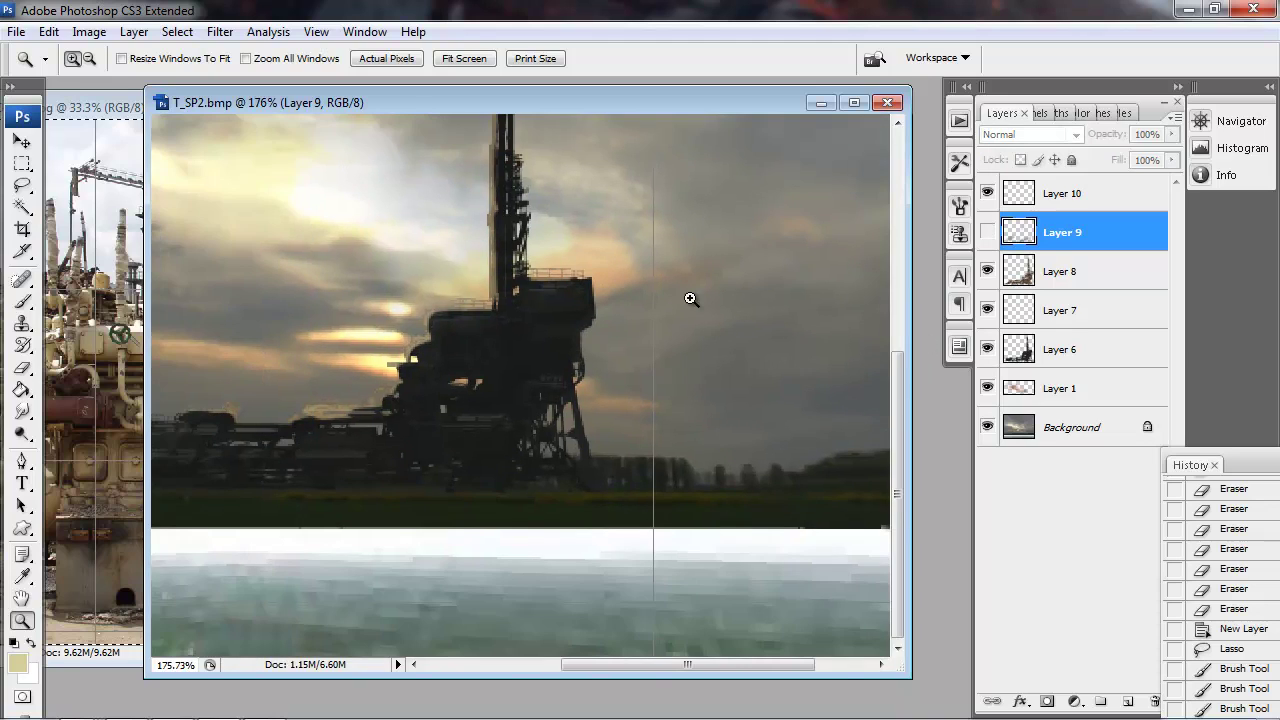
{"action": "left_click", "coordinate": [988, 232]}
{"action": "left_click_drag", "start_coordinate": [561, 386], "coordinate": [588, 400]}
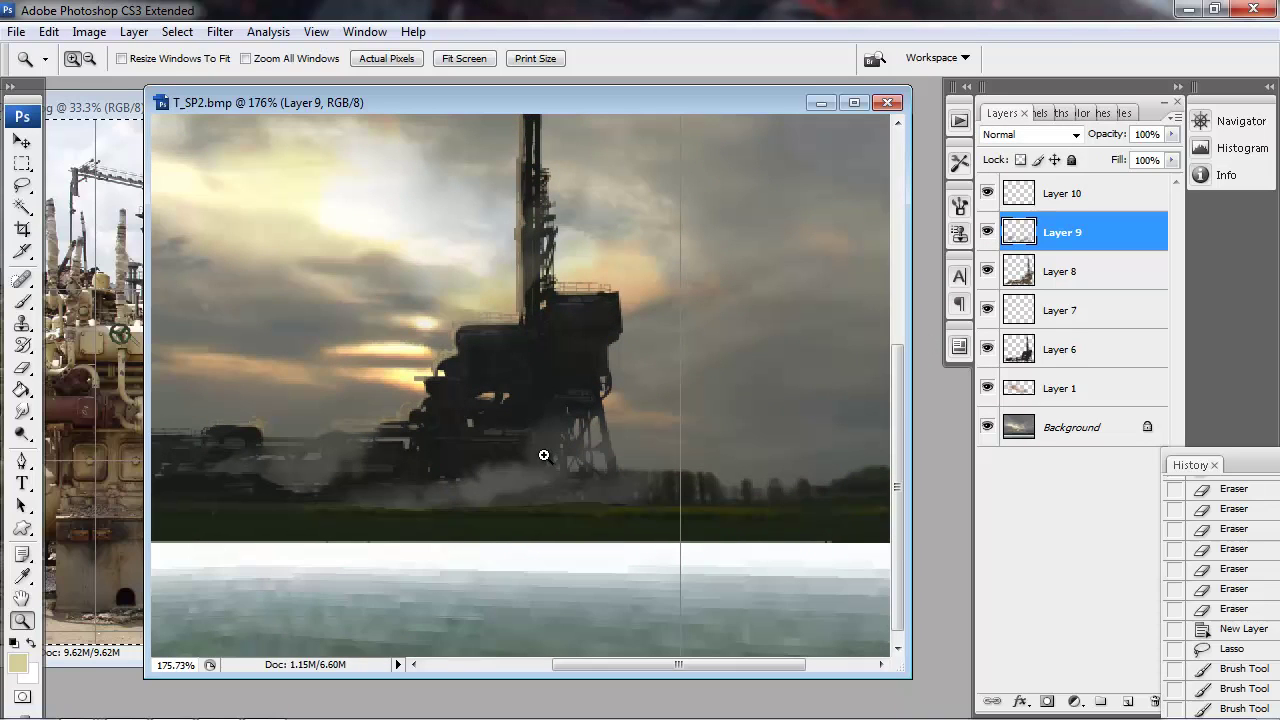
Step: Sample a dark grey beside the machine's base and brush darker dust around the support legs on Layer 9
{"action": "key", "text": "i"}
{"action": "left_click", "coordinate": [534, 458]}
{"action": "key", "text": "b"}
{"action": "mouse_move", "coordinate": [514, 457]}
{"action": "left_mouse_down"}
{"action": "mouse_move", "coordinate": [590, 411]}
{"action": "mouse_move", "coordinate": [618, 433]}
{"action": "left_mouse_up"}
{"action": "mouse_move", "coordinate": [622, 433]}
{"action": "left_mouse_down"}
{"action": "mouse_move", "coordinate": [650, 432]}
{"action": "mouse_move", "coordinate": [634, 470]}
{"action": "left_mouse_up"}
{"action": "key", "text": "z"}
{"action": "left_click", "coordinate": [427, 457], "text": "alt"}
{"action": "left_click", "coordinate": [427, 457], "text": "alt"}
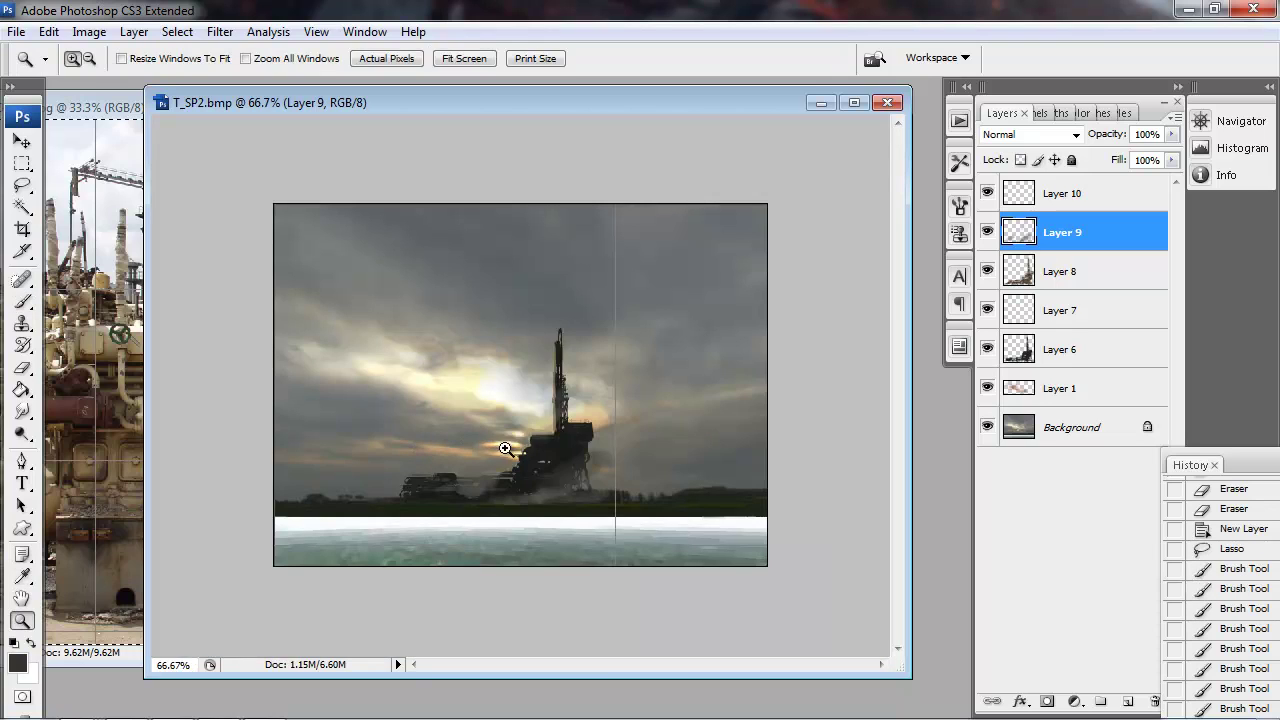
{"action": "left_click", "coordinate": [555, 437]}
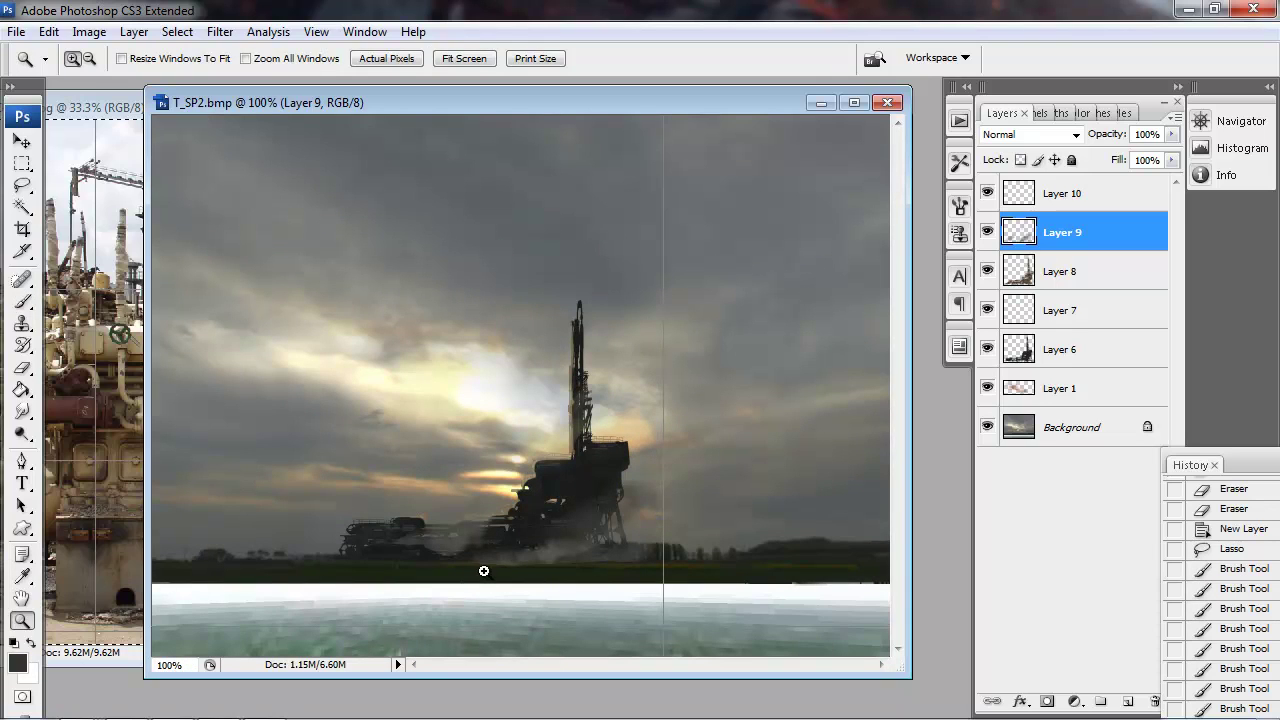
Step: Select all layers from Layer 10 down to Background and flatten them into a single background
{"action": "left_click", "coordinate": [484, 571], "text": "alt"}
{"action": "left_click", "coordinate": [1084, 194]}
{"action": "left_click", "coordinate": [1085, 426], "text": "shift"}
{"action": "right_click", "coordinate": [1085, 426]}
{"action": "left_click", "coordinate": [1110, 550]}
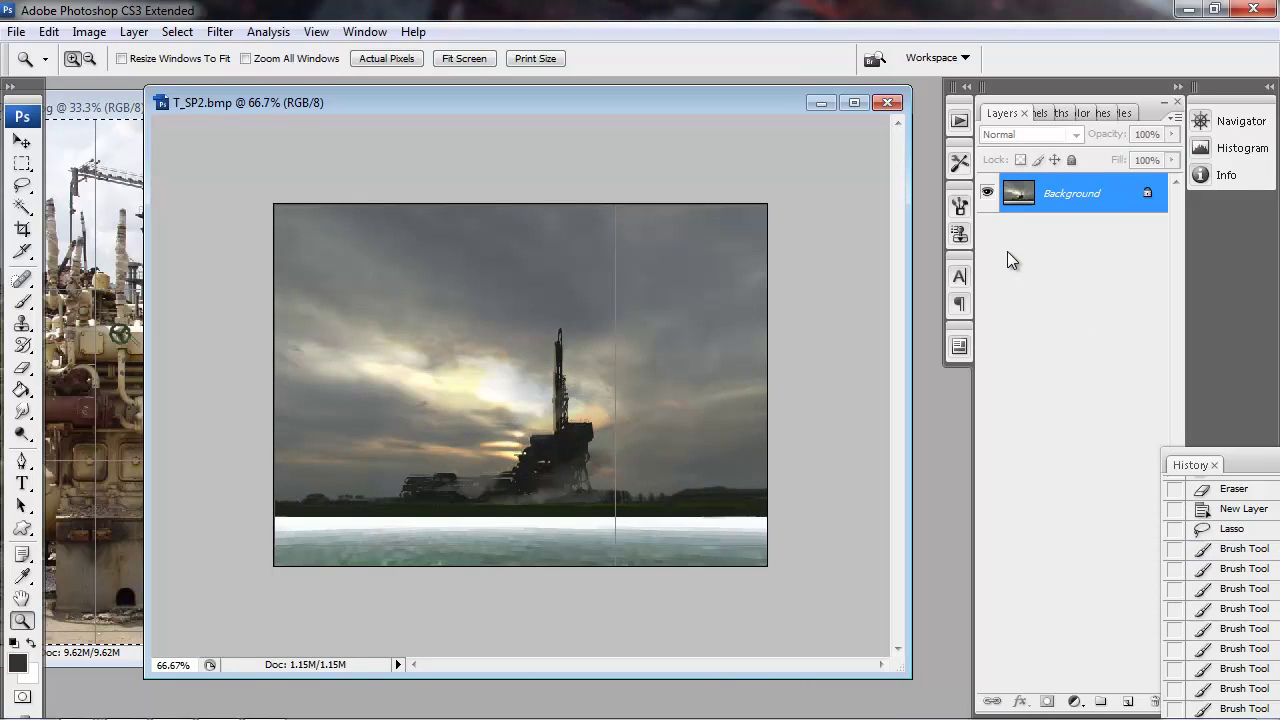
Step: Switch to SkyPaint and turn the panorama slightly to check the painted machine in the view
{"action": "left_click_drag", "start_coordinate": [570, 110], "coordinate": [552, 118]}
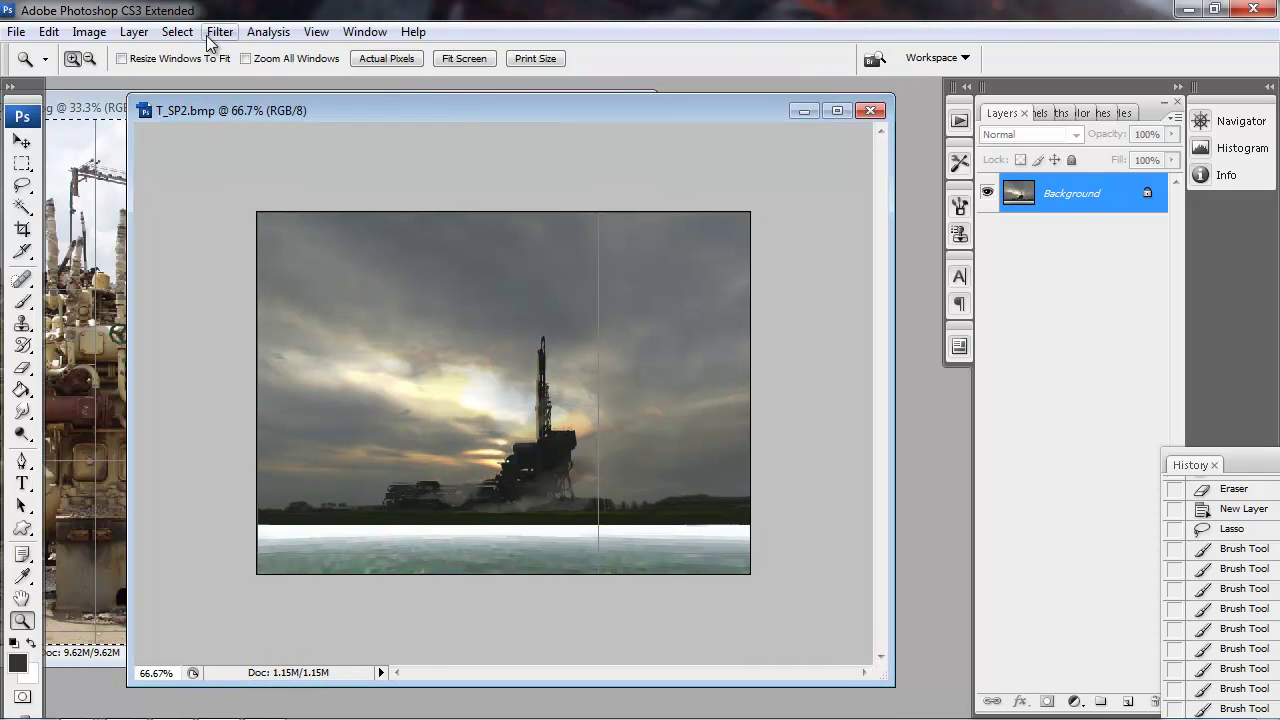
{"action": "key", "text": "alt+Tab"}
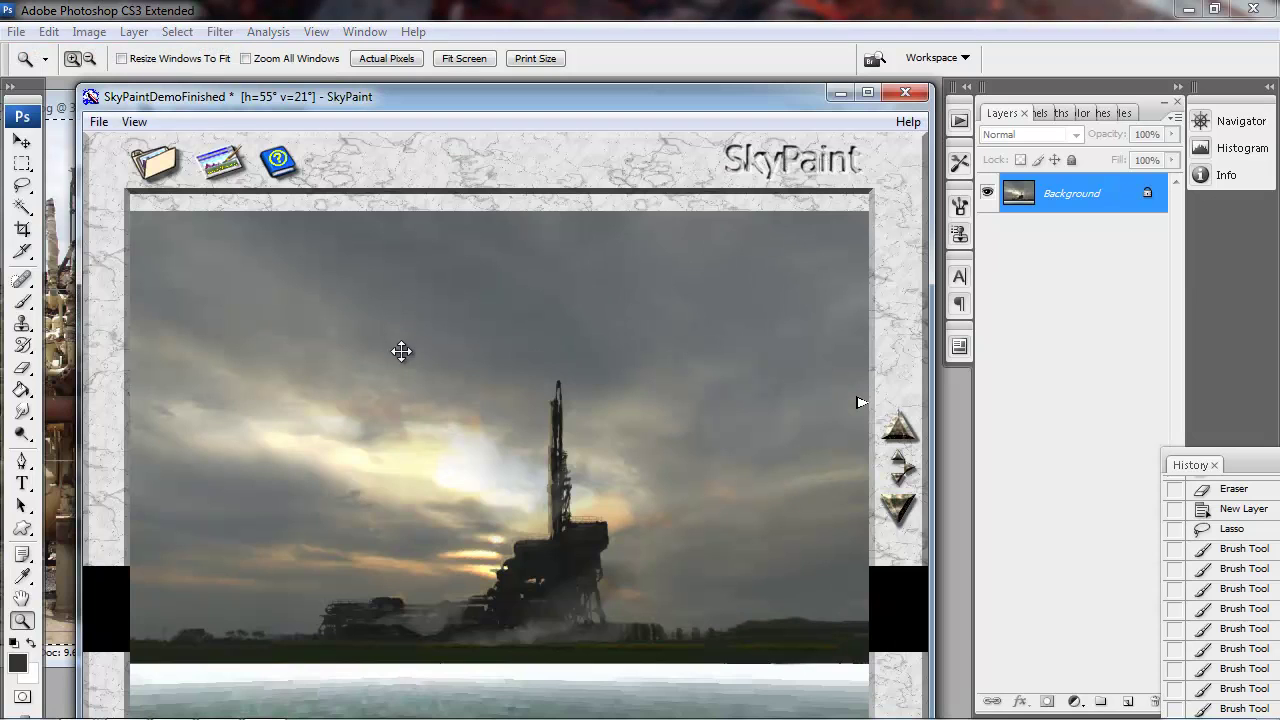
{"action": "left_click_drag", "start_coordinate": [496, 432], "coordinate": [670, 540]}
{"action": "left_click_drag", "start_coordinate": [362, 97], "coordinate": [416, 104]}
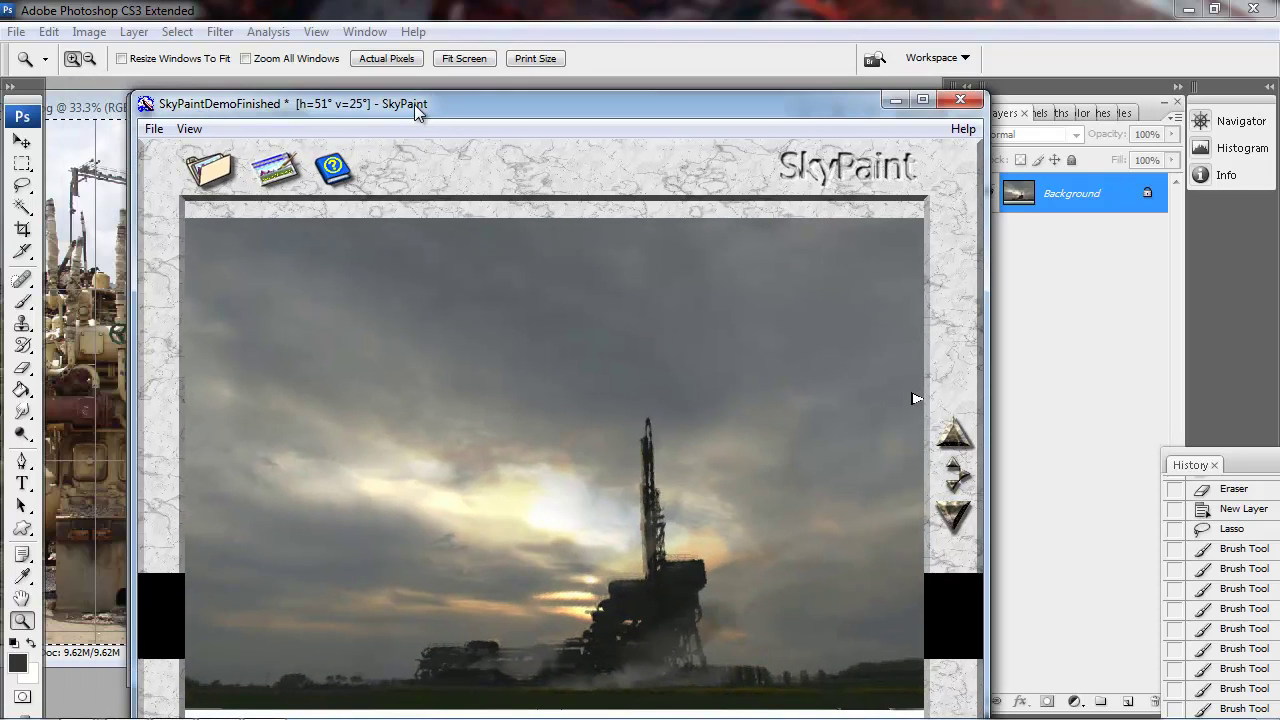
Step: Save the panorama into the SkyPaintDemoFinished folder in the 3DStudio, Targa format, based on SkyPaintDemoFinished_FR
{"action": "left_click", "coordinate": [154, 129]}
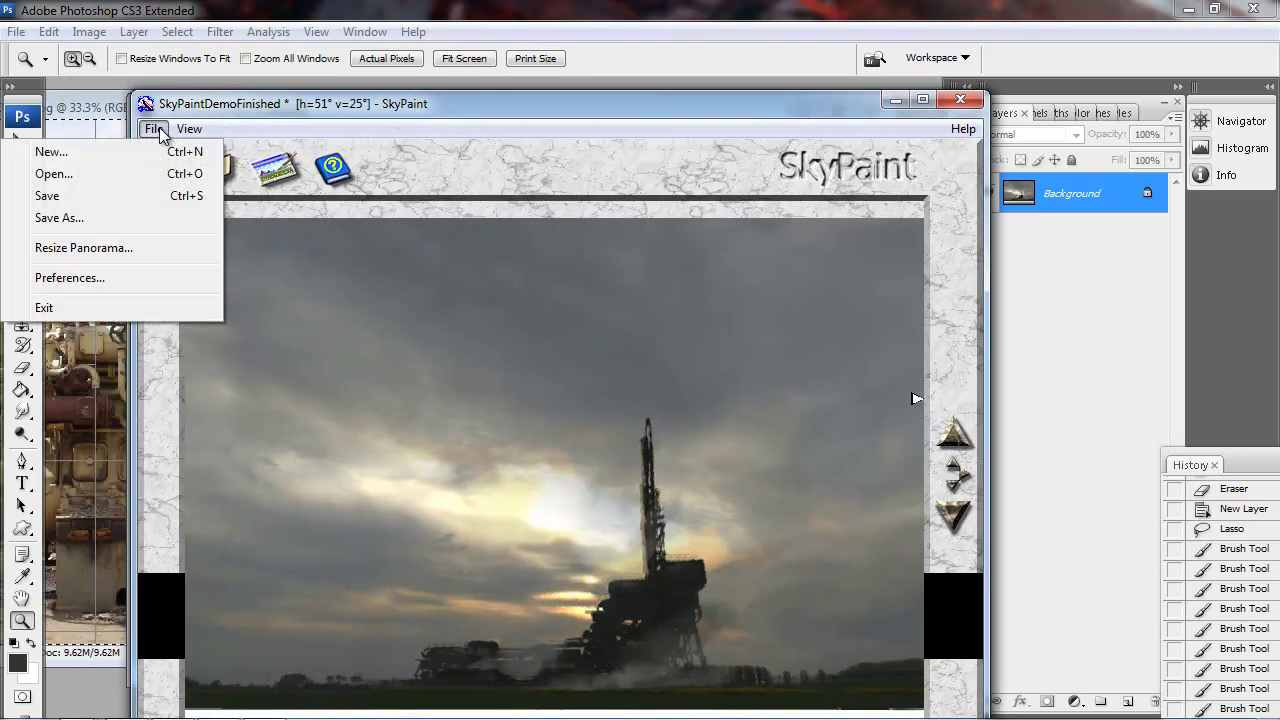
{"action": "left_click", "coordinate": [84, 196]}
{"action": "left_click", "coordinate": [200, 258]}
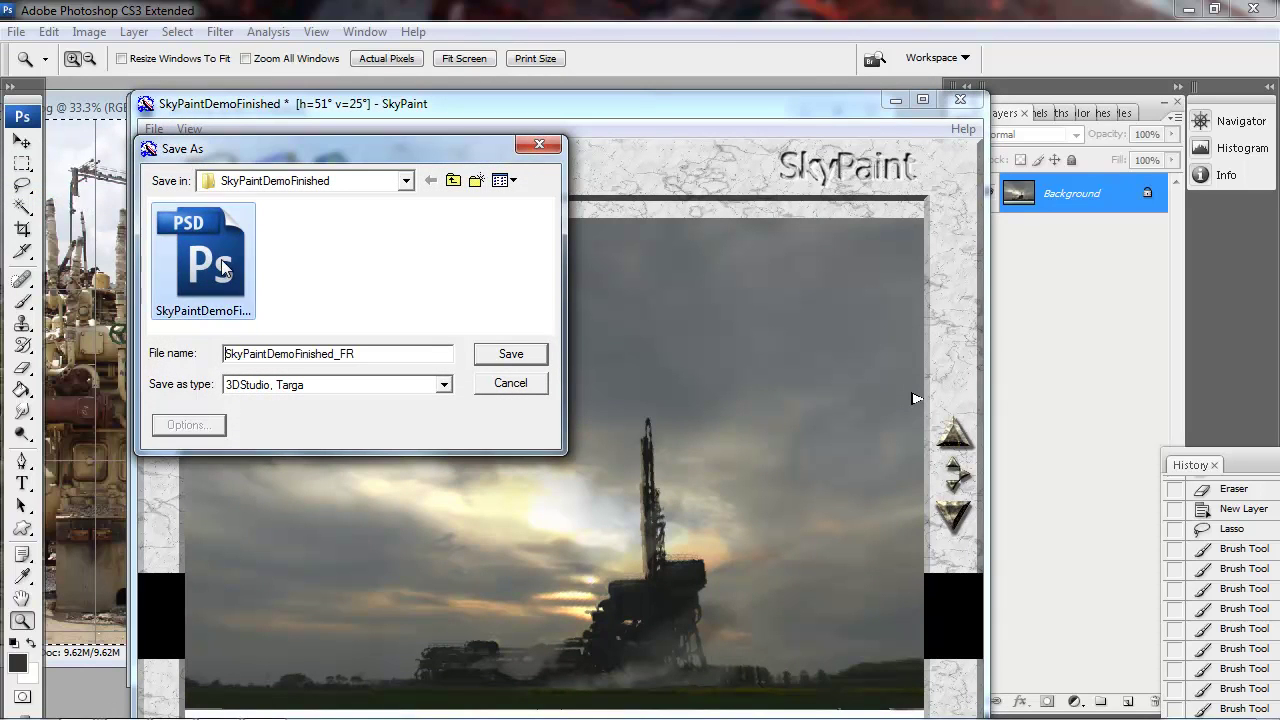
{"action": "left_click", "coordinate": [531, 356]}
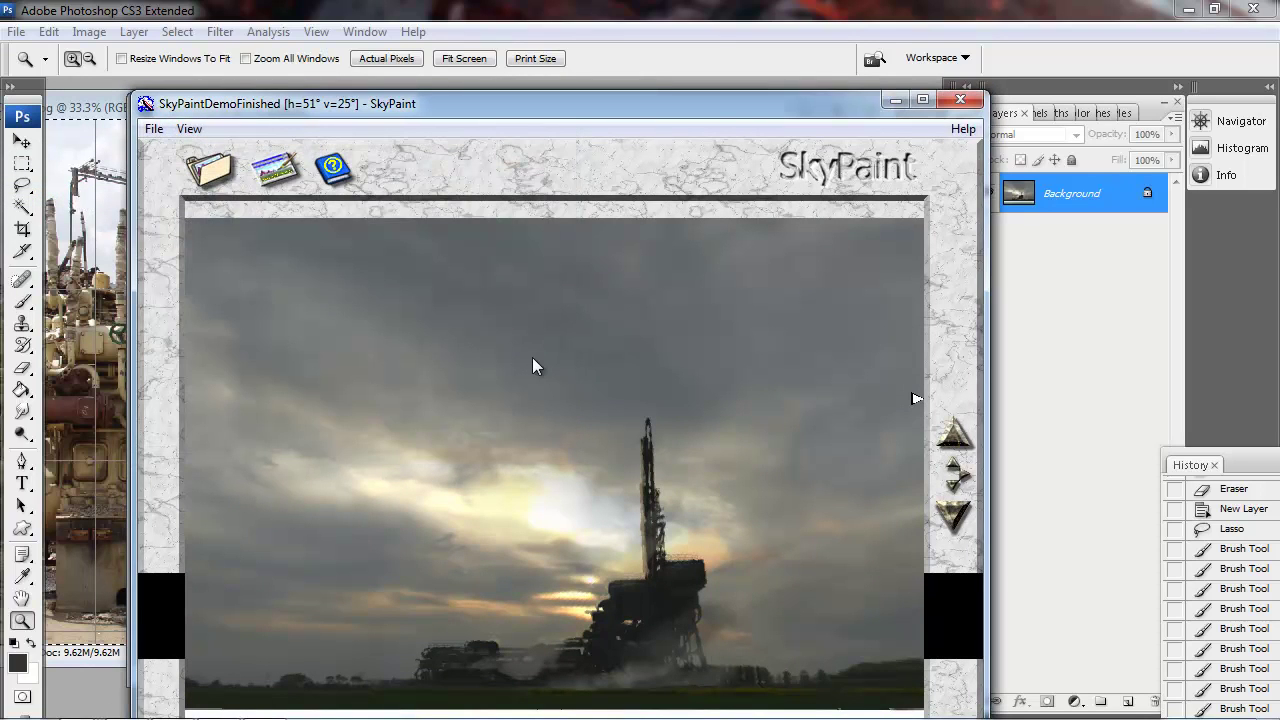
Step: Close SkyPaint, then close the T_SP2.bmp image and the engine reference photo in Photoshop
{"action": "left_click", "coordinate": [963, 101]}
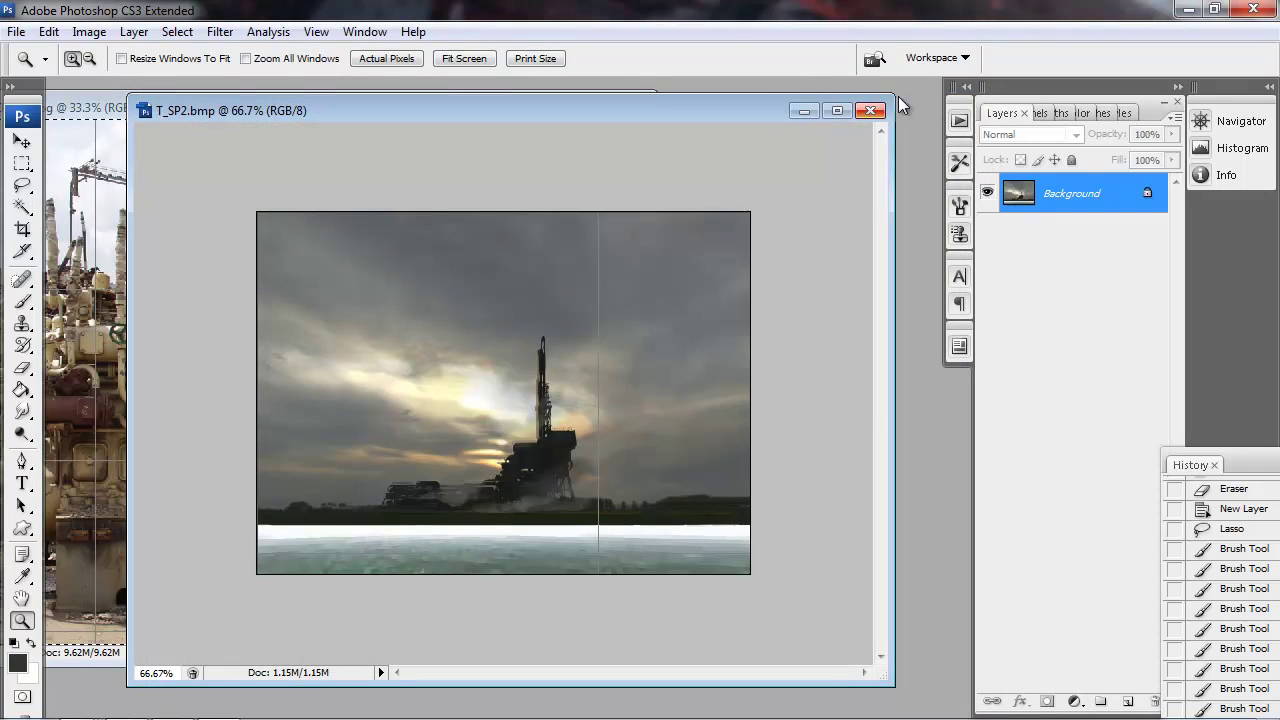
{"action": "left_click", "coordinate": [870, 110]}
{"action": "left_click", "coordinate": [663, 298]}
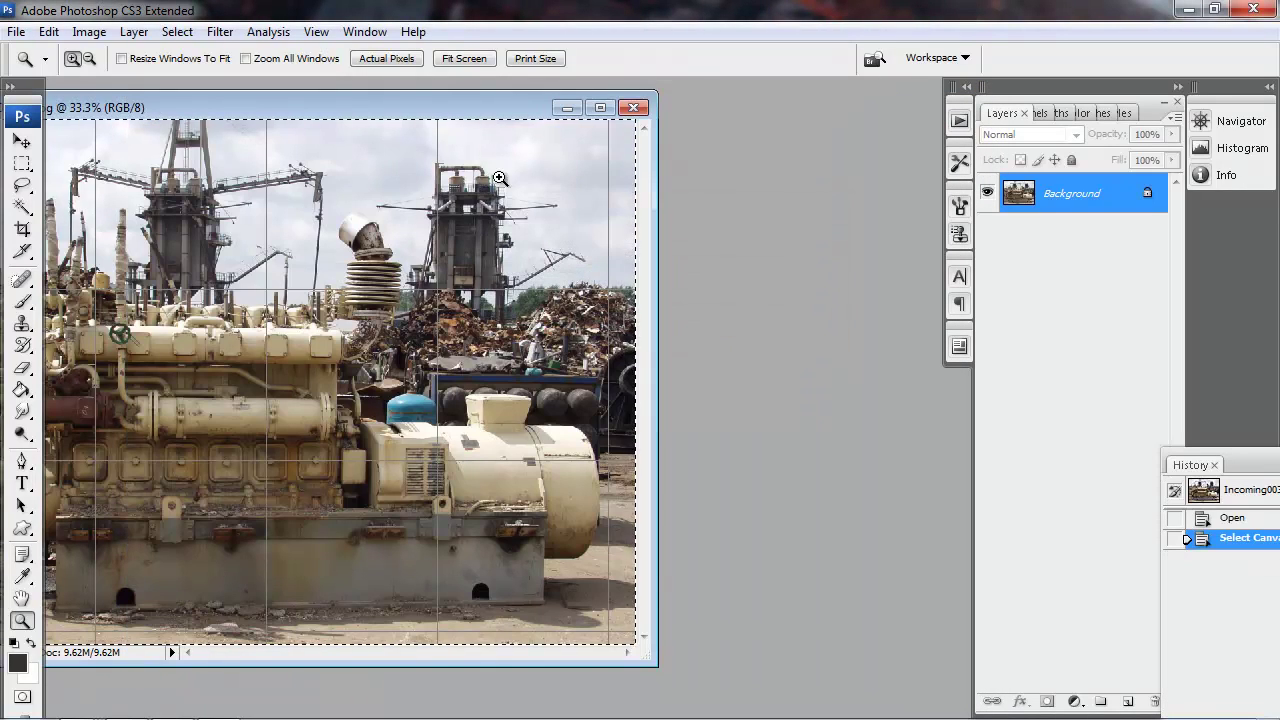
{"action": "left_click", "coordinate": [633, 109]}
Step: Open all the exported panorama face images from the SkyPaintDemoFinished folder
{"action": "key", "text": "ctrl+o"}
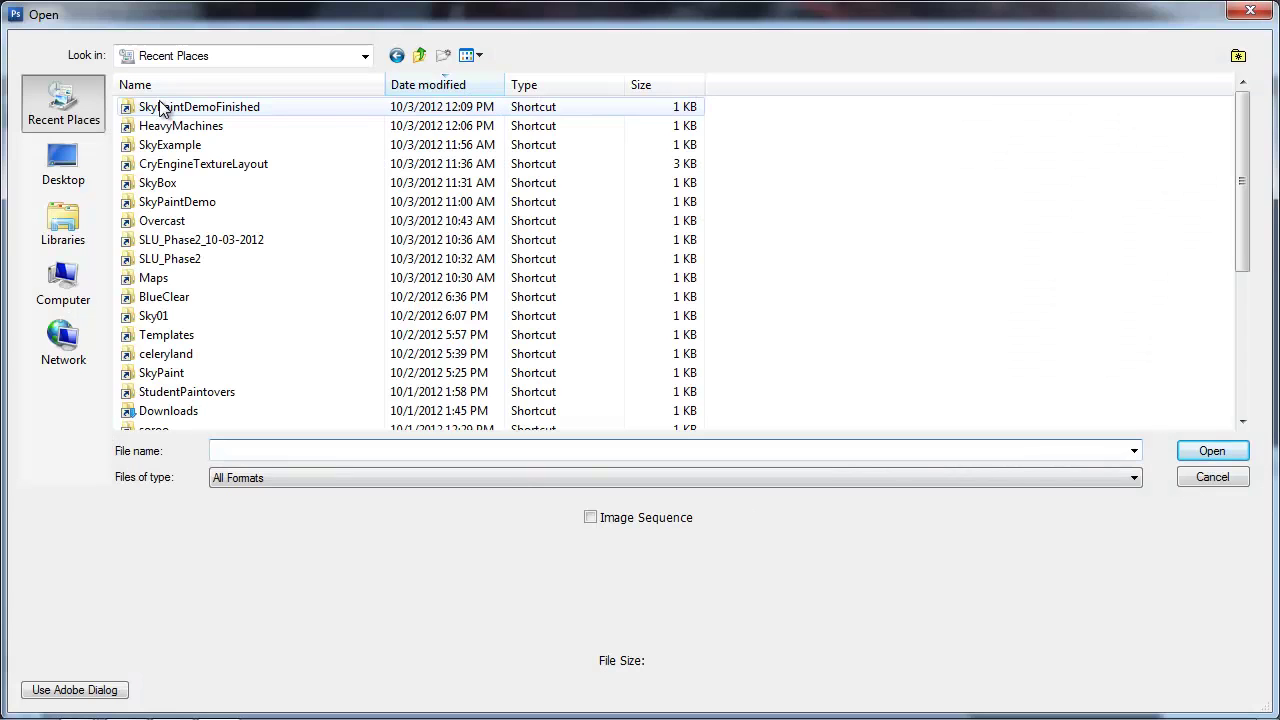
{"action": "double_click", "coordinate": [167, 112]}
{"action": "key", "text": "ctrl+a"}
{"action": "left_click", "coordinate": [1212, 451]}
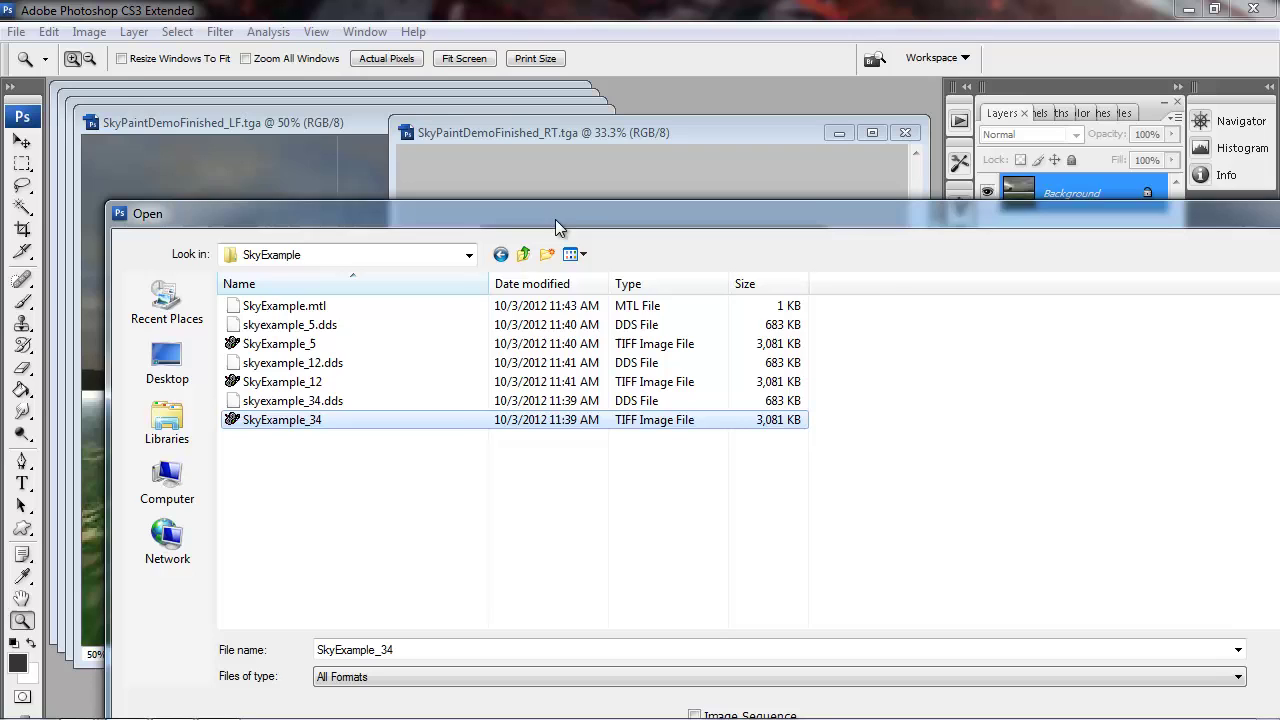
Step: Open SkyExample_12 and SkyExample_34 TIFF files from the SkyExample folder, ignoring their damaged Photoshop data
{"action": "left_click", "coordinate": [290, 362], "text": "ctrl"}
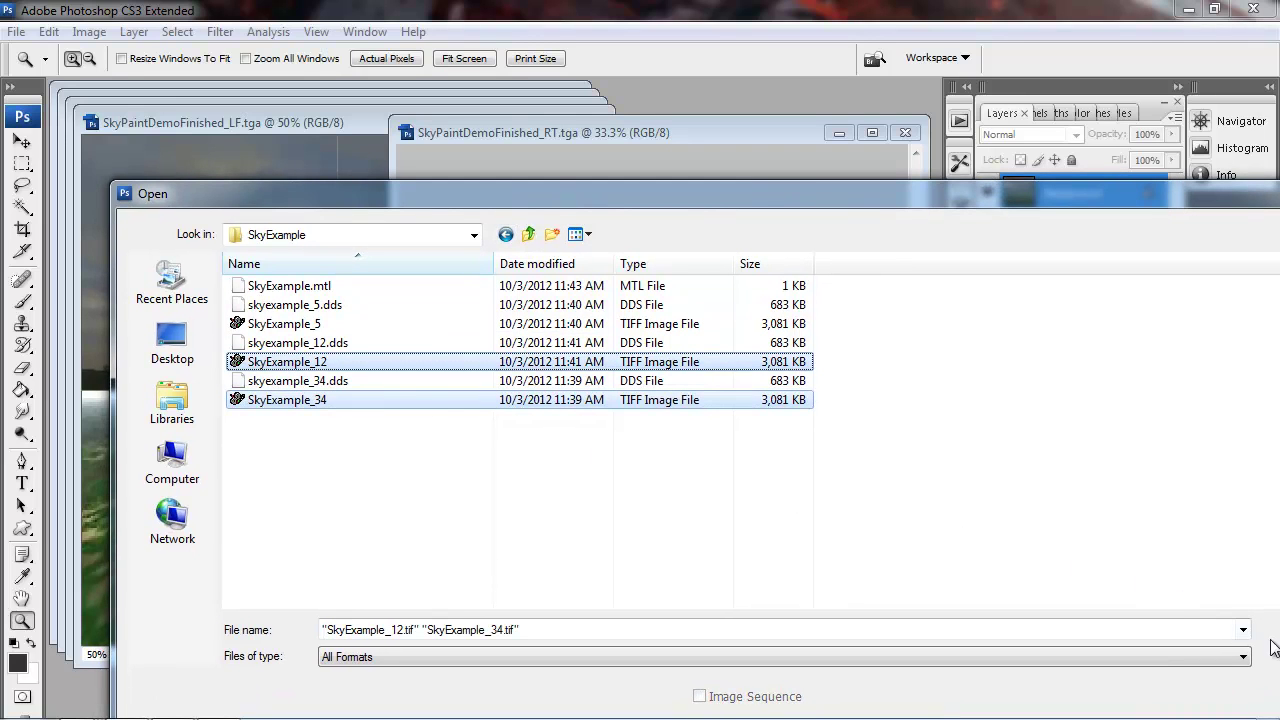
{"action": "left_click_drag", "start_coordinate": [968, 234], "coordinate": [730, 119]}
{"action": "left_click", "coordinate": [1078, 492]}
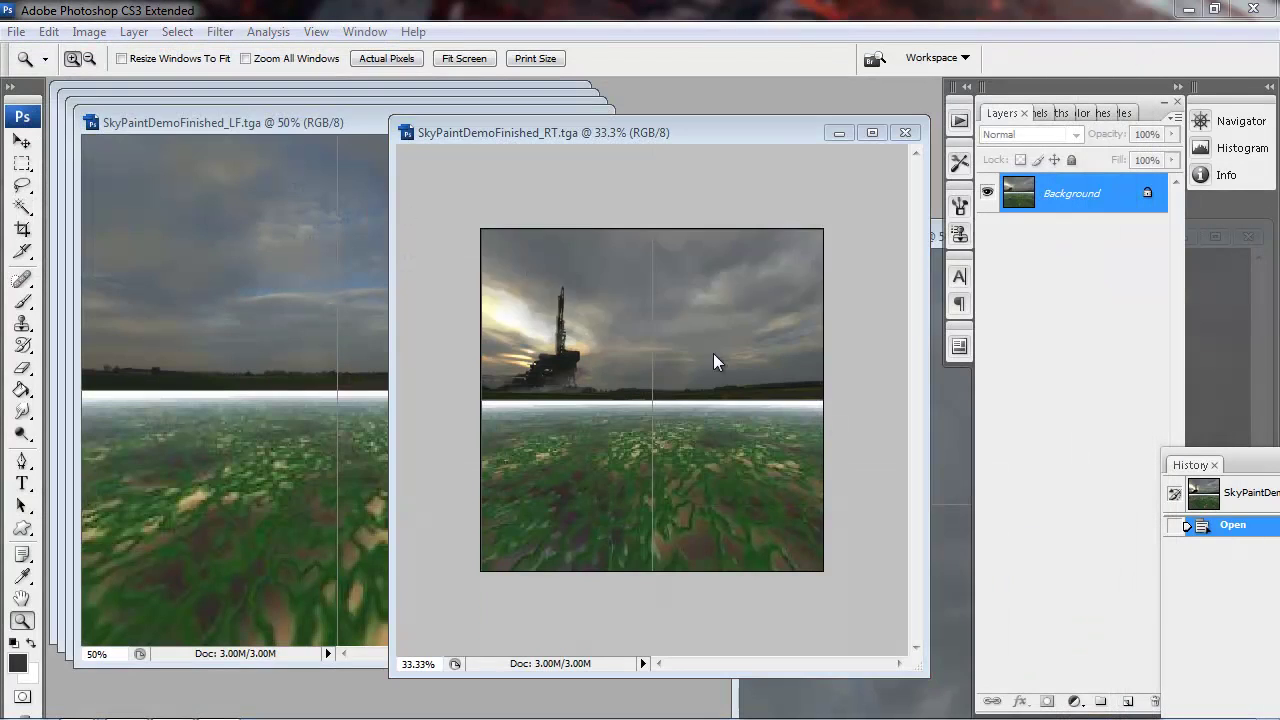
{"action": "left_click", "coordinate": [627, 310]}
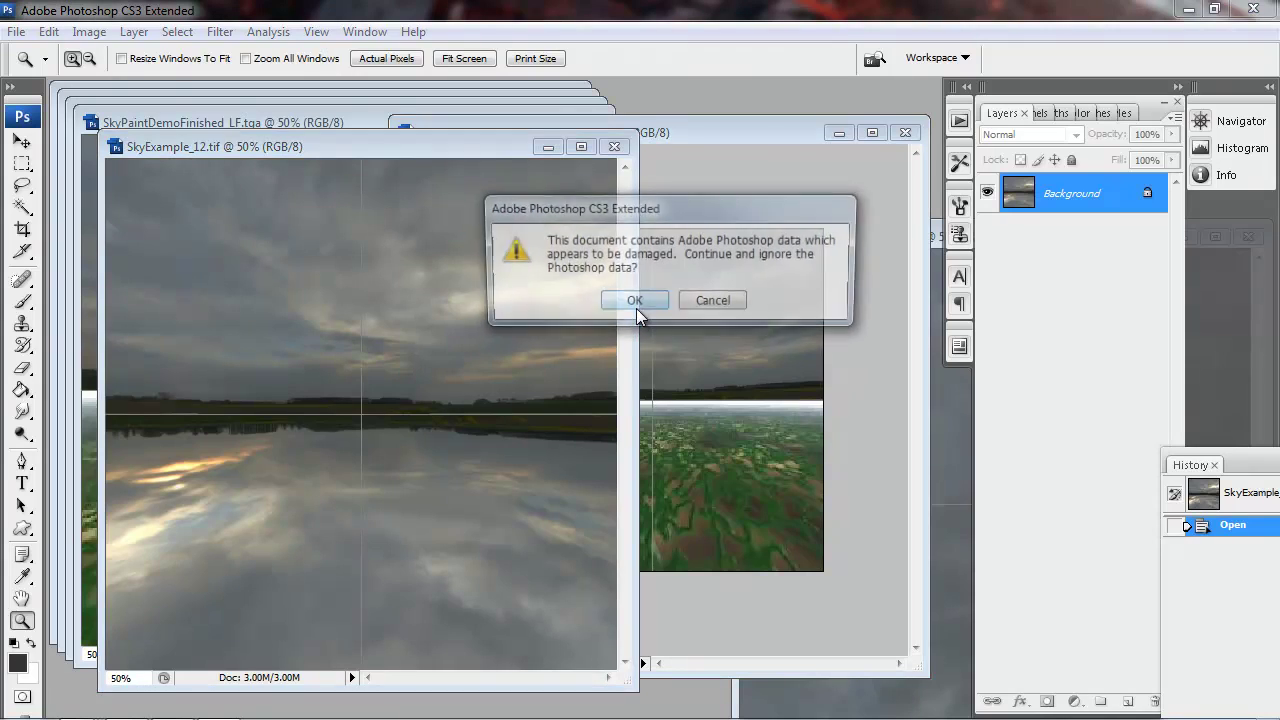
{"action": "left_click", "coordinate": [636, 308]}
Step: Open the labelled layout images SkyExample_5, SkyExample_12 and SkyExample_34 from the SkyPaintDemo folder
{"action": "left_click_drag", "start_coordinate": [452, 404], "coordinate": [480, 194]}
{"action": "left_click", "coordinate": [16, 31]}
{"action": "left_click", "coordinate": [40, 83]}
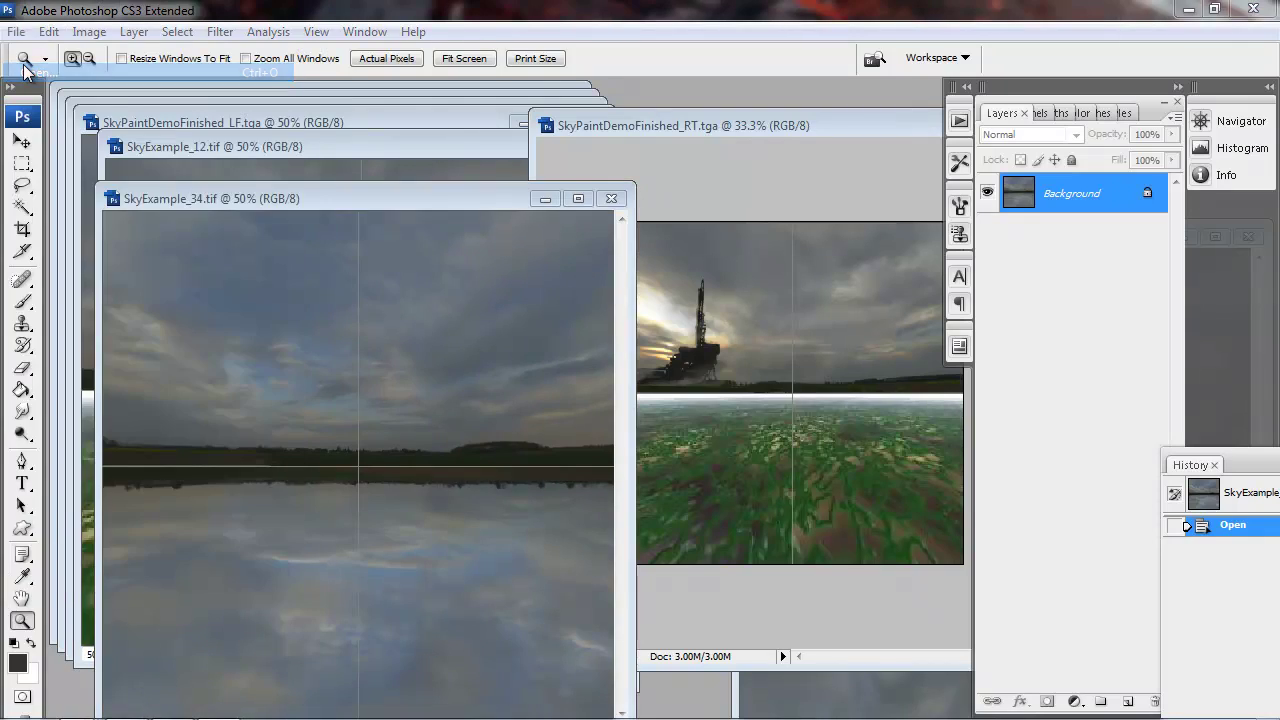
{"action": "left_click", "coordinate": [95, 118]}
{"action": "double_click", "coordinate": [200, 201]}
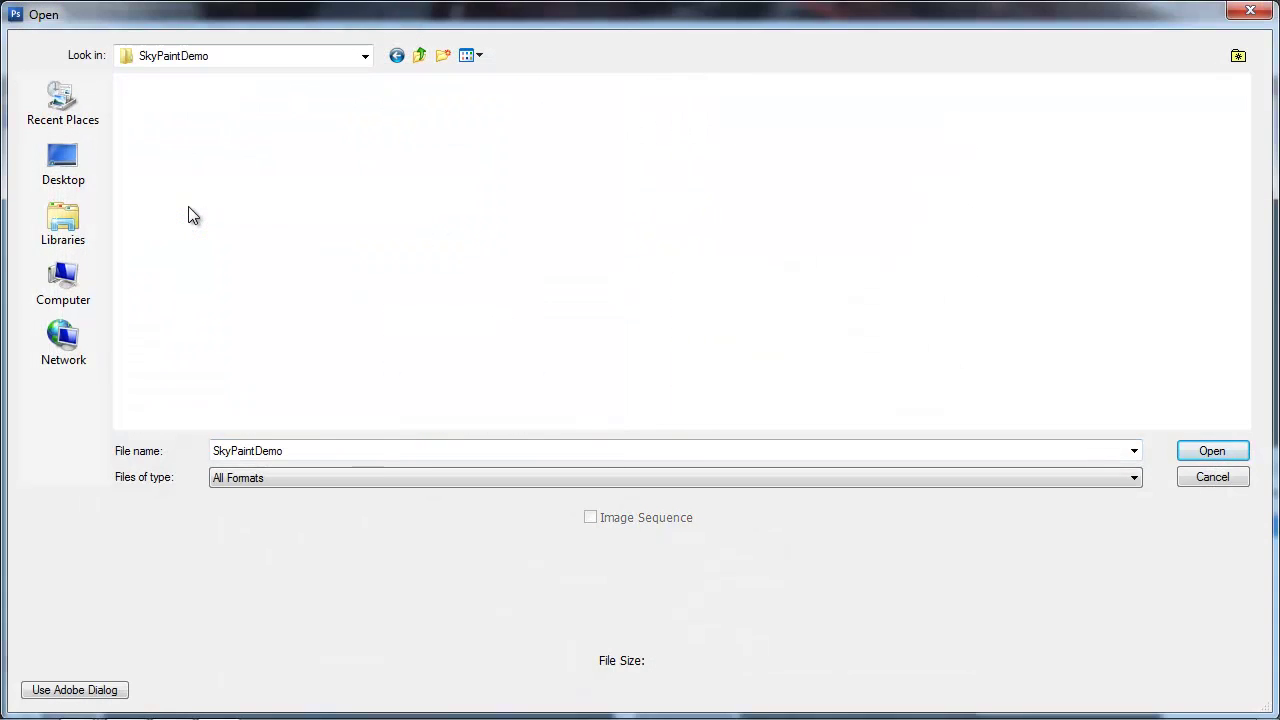
{"action": "left_click", "coordinate": [295, 147]}
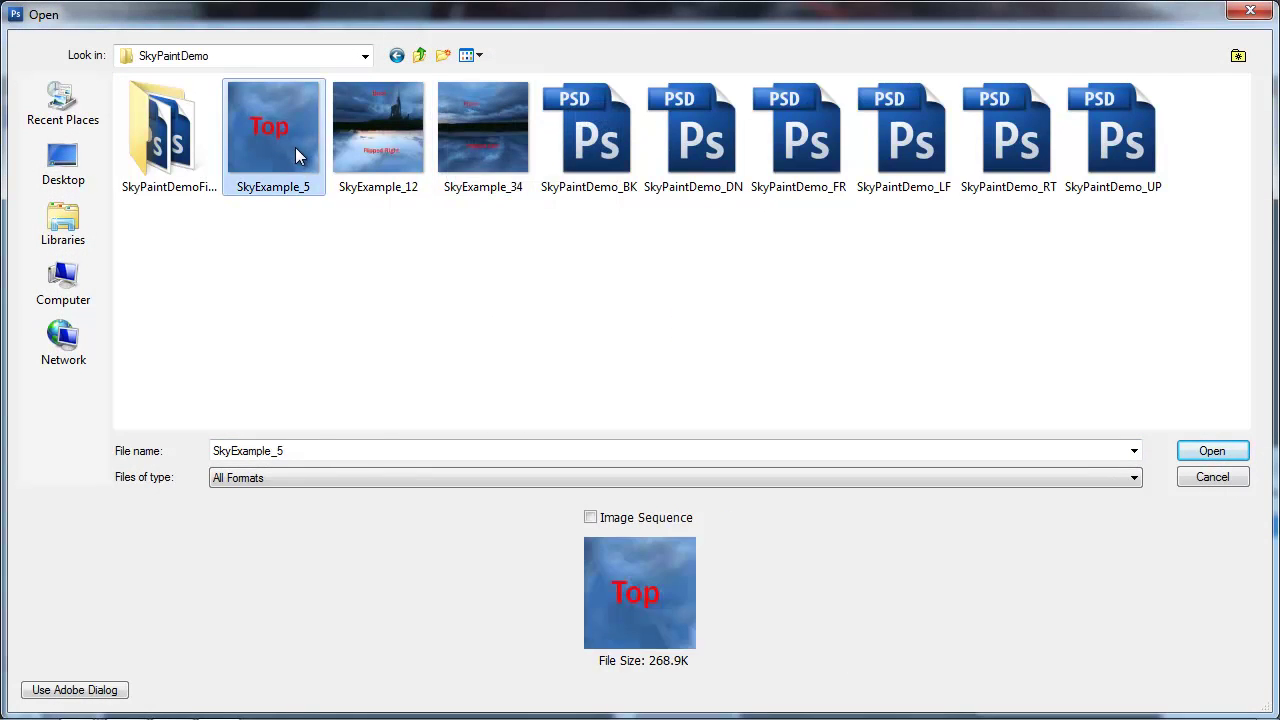
{"action": "left_click", "coordinate": [478, 142], "text": "shift"}
{"action": "left_click", "coordinate": [1211, 451]}
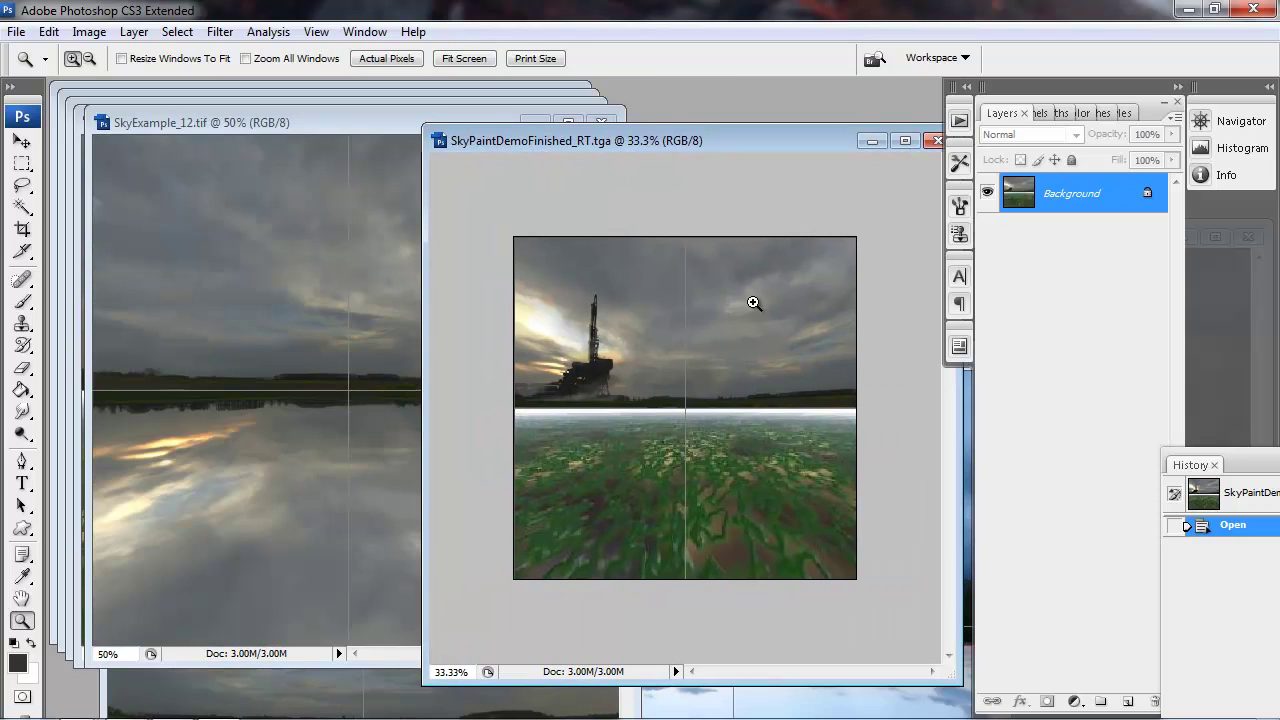
Step: Paste the upper half of the SkyPaintDemoFinished_RT image into SkyExample_12 and flip the pasted layer vertically
{"action": "key", "text": "m"}
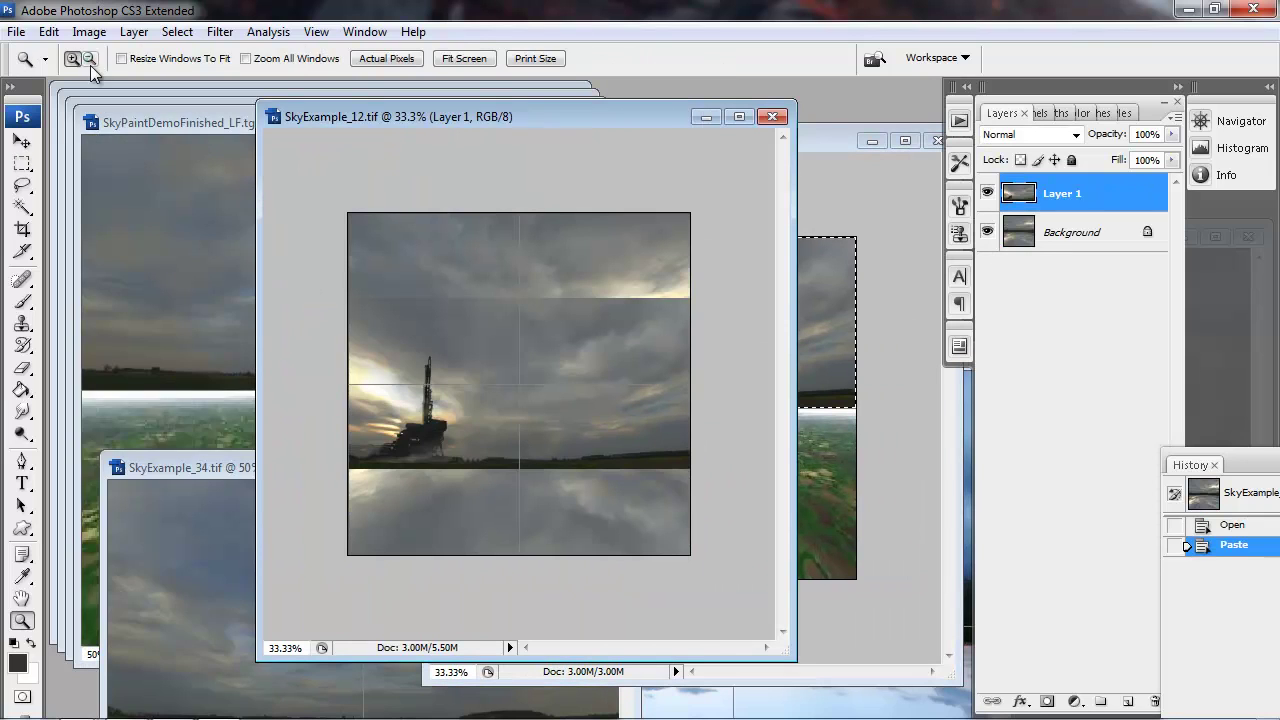
{"action": "left_click", "coordinate": [48, 32]}
{"action": "mouse_move", "coordinate": [100, 384]}
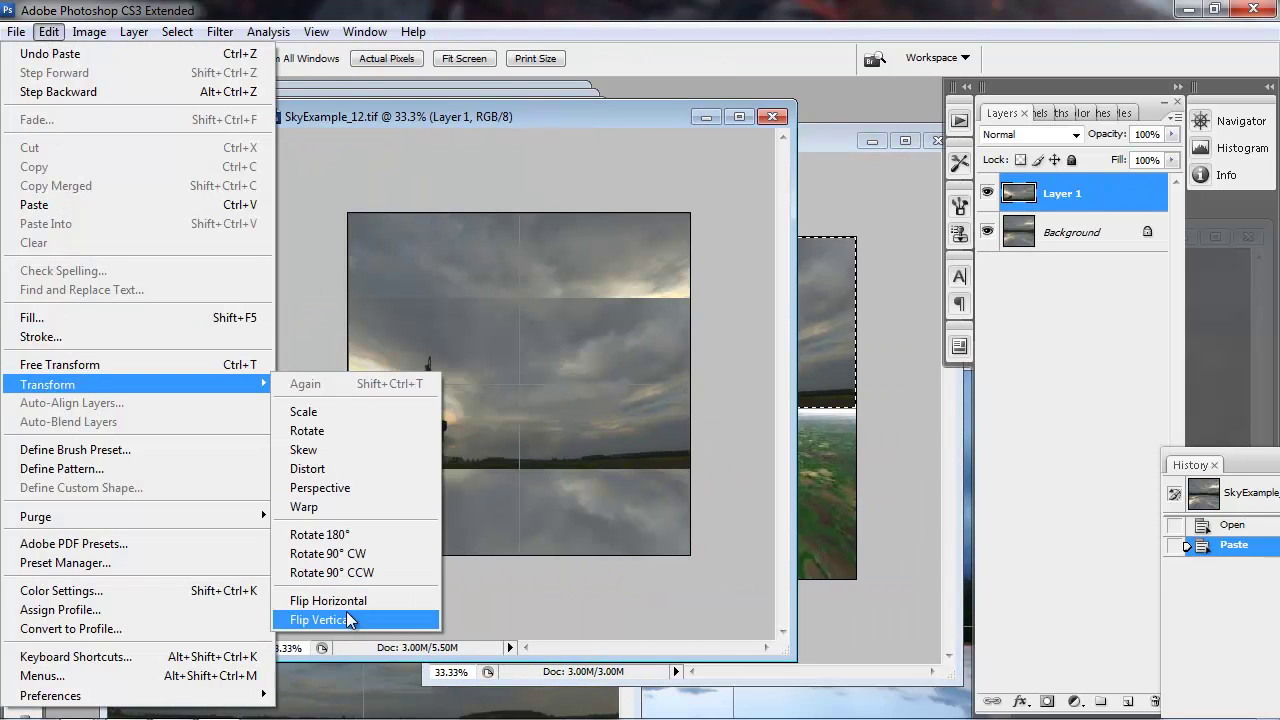
{"action": "left_click", "coordinate": [370, 697]}
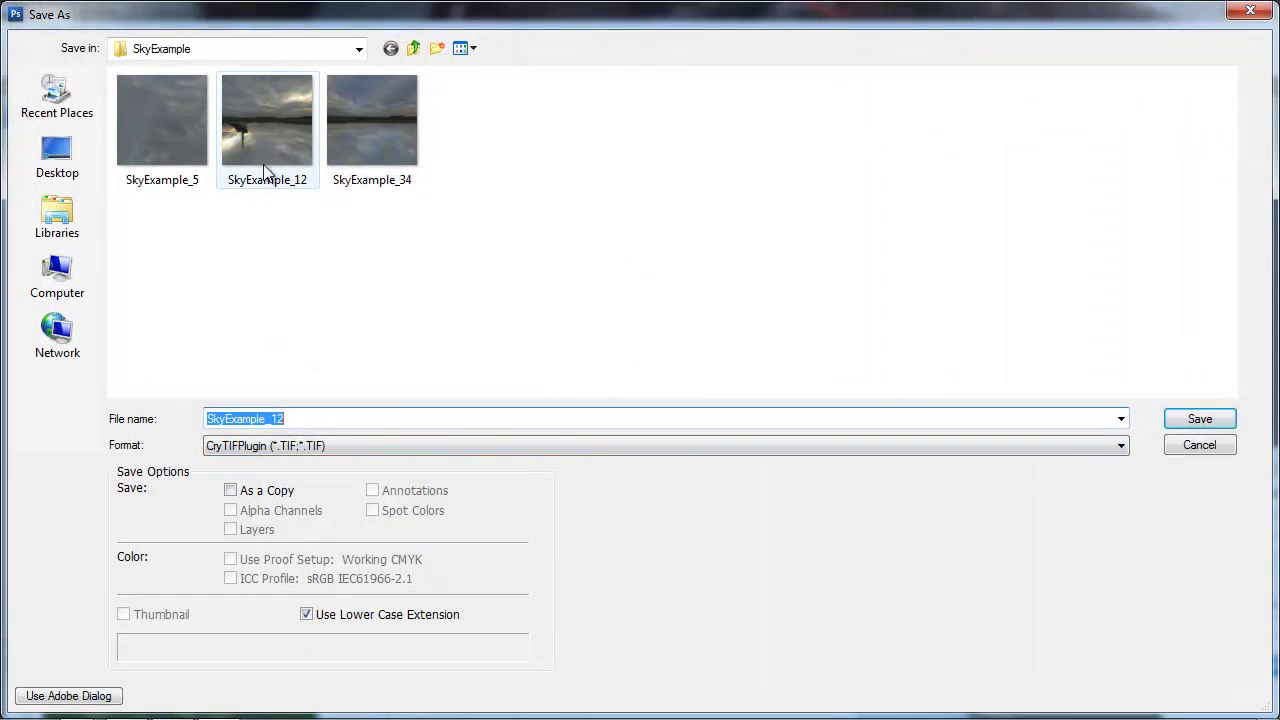
Step: Save the assembled texture as SkyExample_12 in the SkyExample folder in CryTIFPlugin format, accepting the Diffuse_lowQ compression settings
{"action": "left_click", "coordinate": [76, 92]}
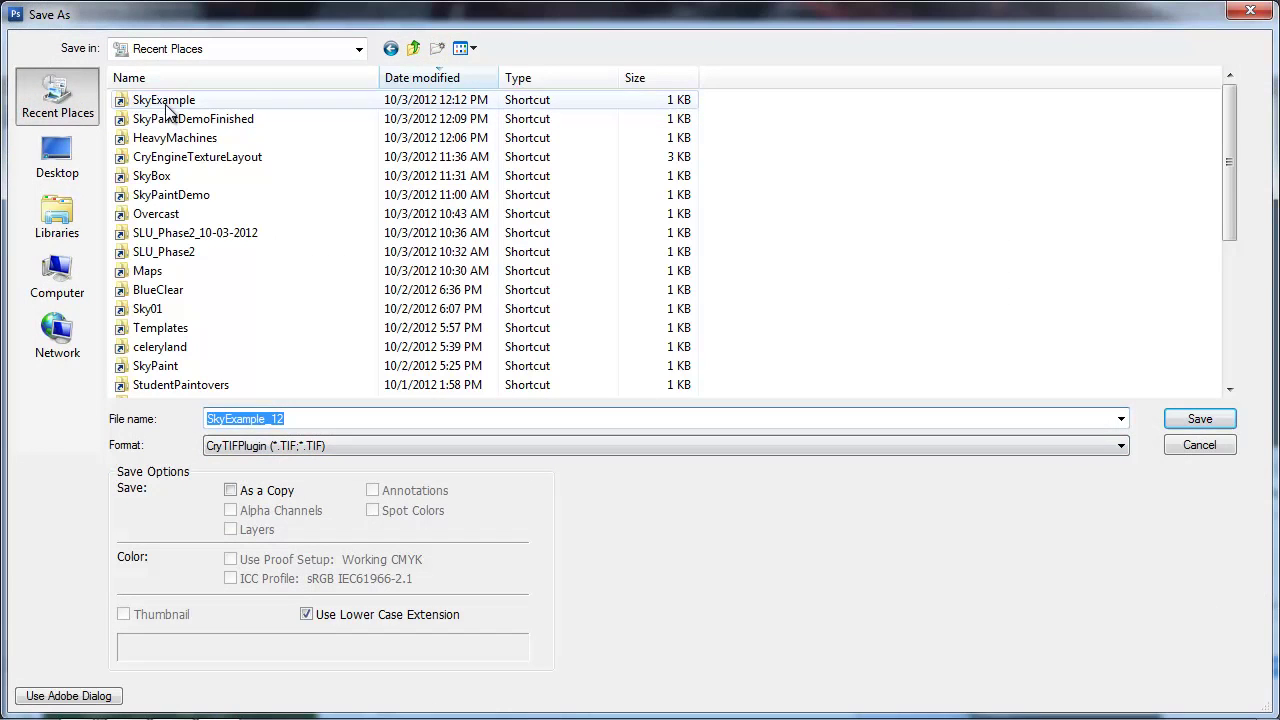
{"action": "double_click", "coordinate": [168, 100]}
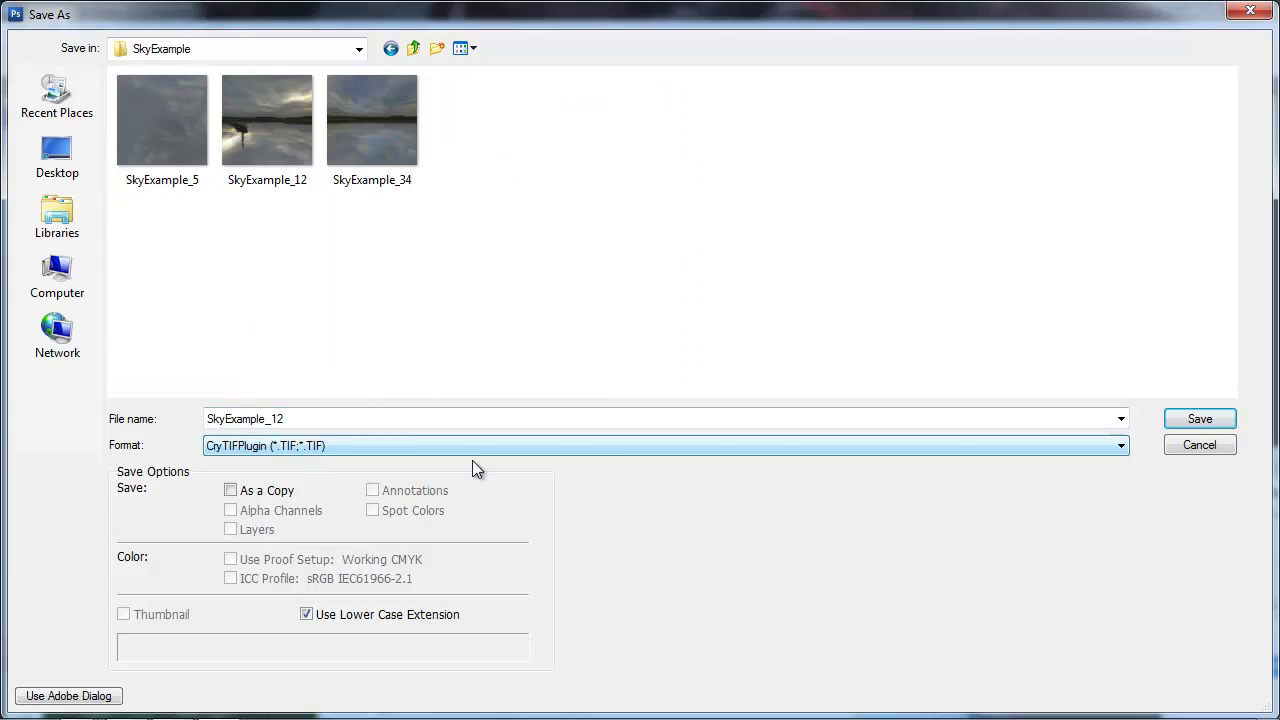
{"action": "key", "text": "Return"}
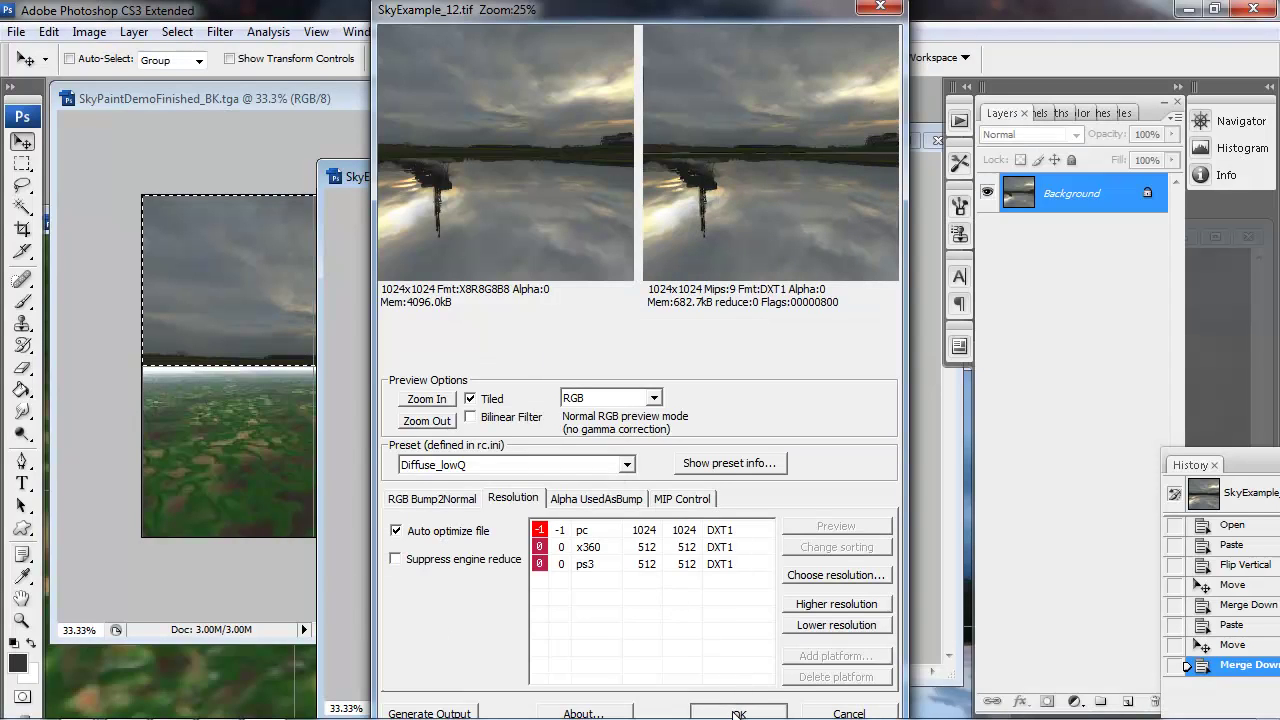
{"action": "left_click", "coordinate": [738, 713]}
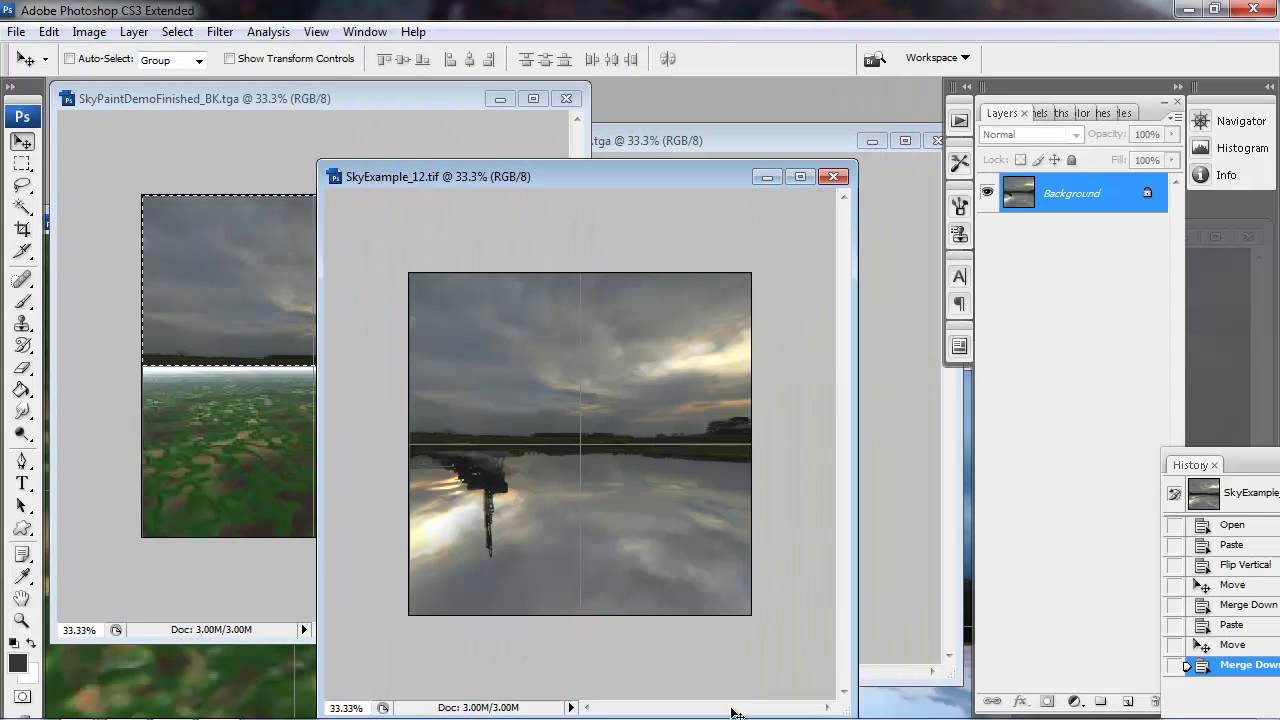
Step: Minimize Photoshop, launch the CryEngine Sandbox editor and allow CryDevLogin.exe to run
{"action": "left_click", "coordinate": [1189, 9]}
{"action": "left_click", "coordinate": [22, 705]}
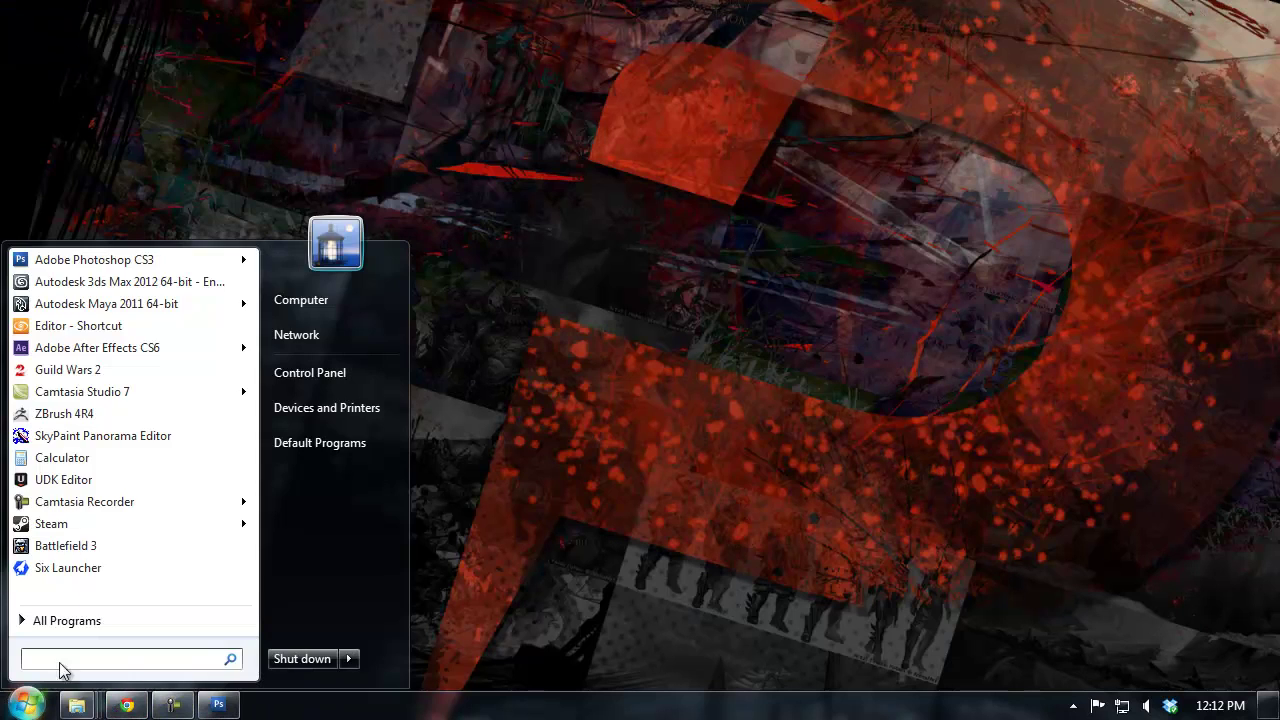
{"action": "right_click", "coordinate": [125, 328]}
{"action": "left_click", "coordinate": [210, 359]}
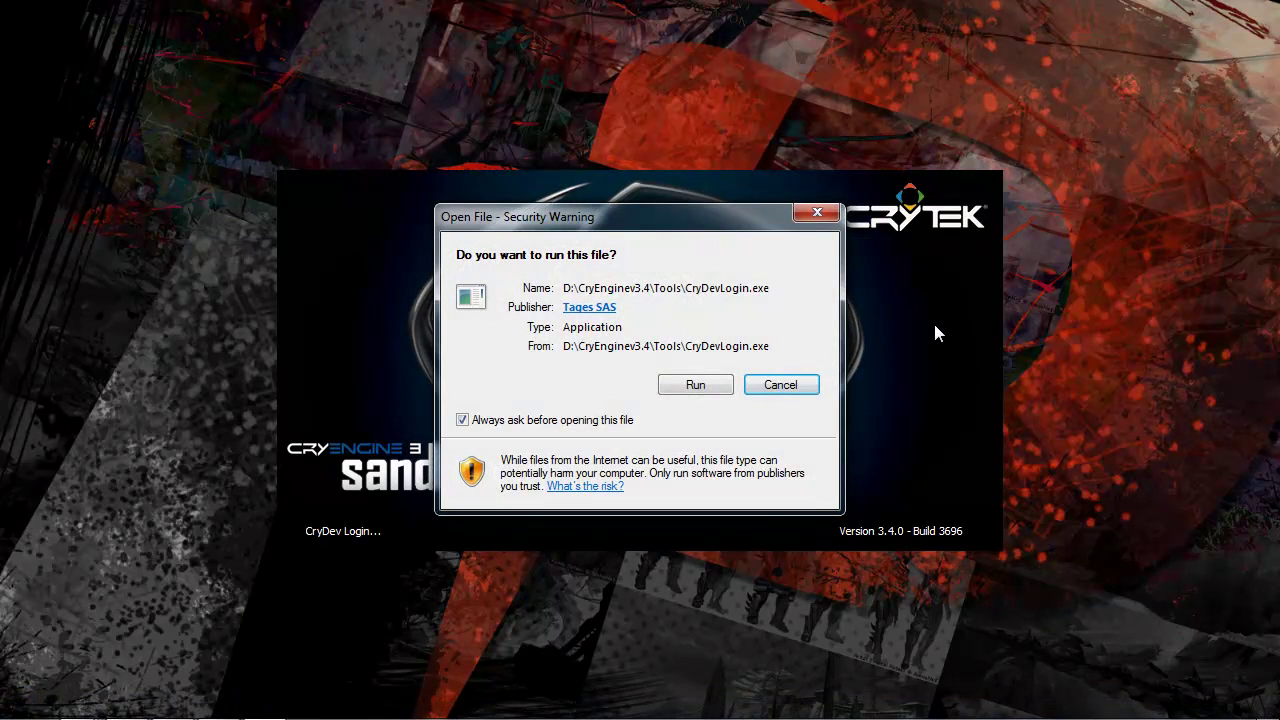
{"action": "left_click", "coordinate": [676, 379]}
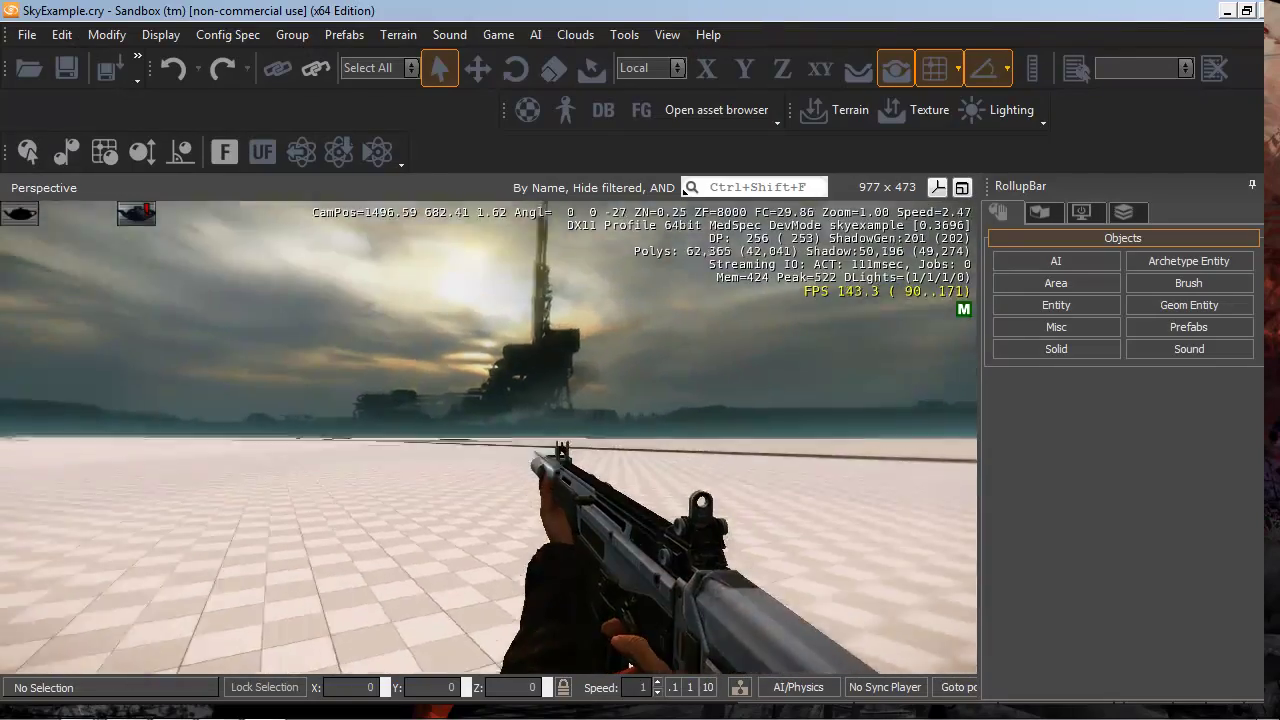
Step: Walk through the SkyExample level in game mode and examine the painted sky and machine, including through the rifle sight
{"action": "key", "text": "w"}
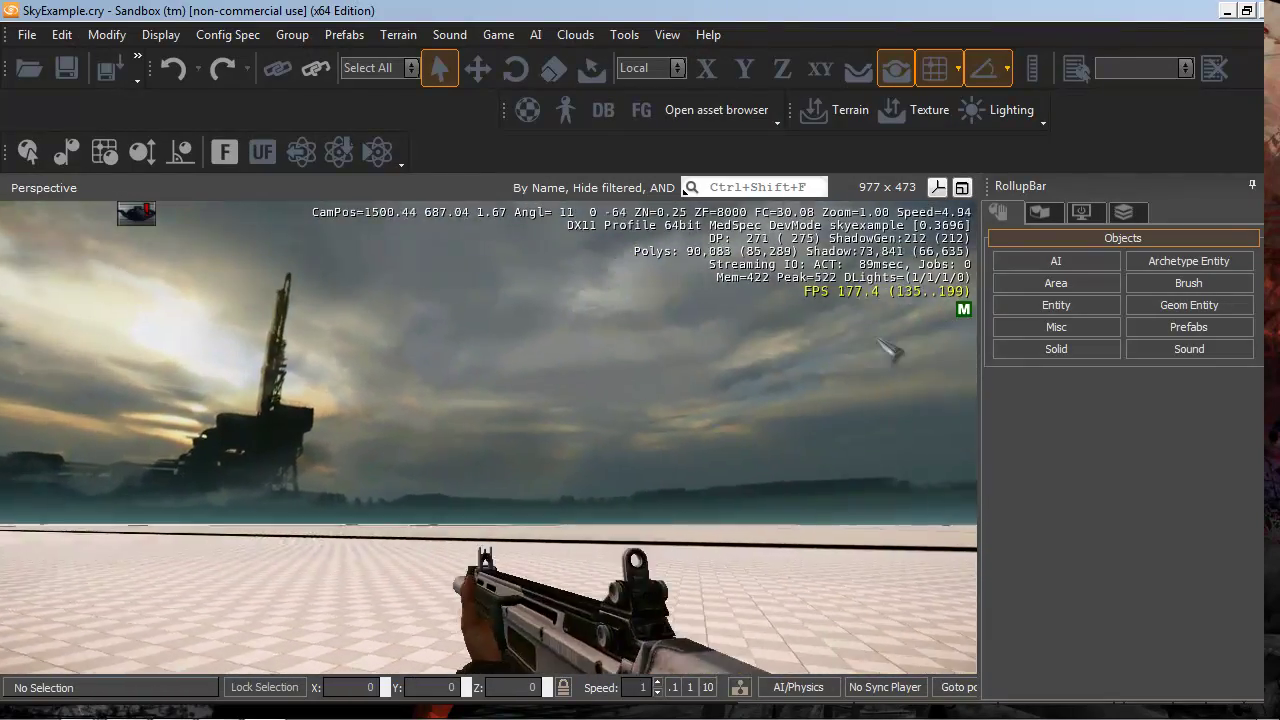
{"action": "key", "text": "w"}
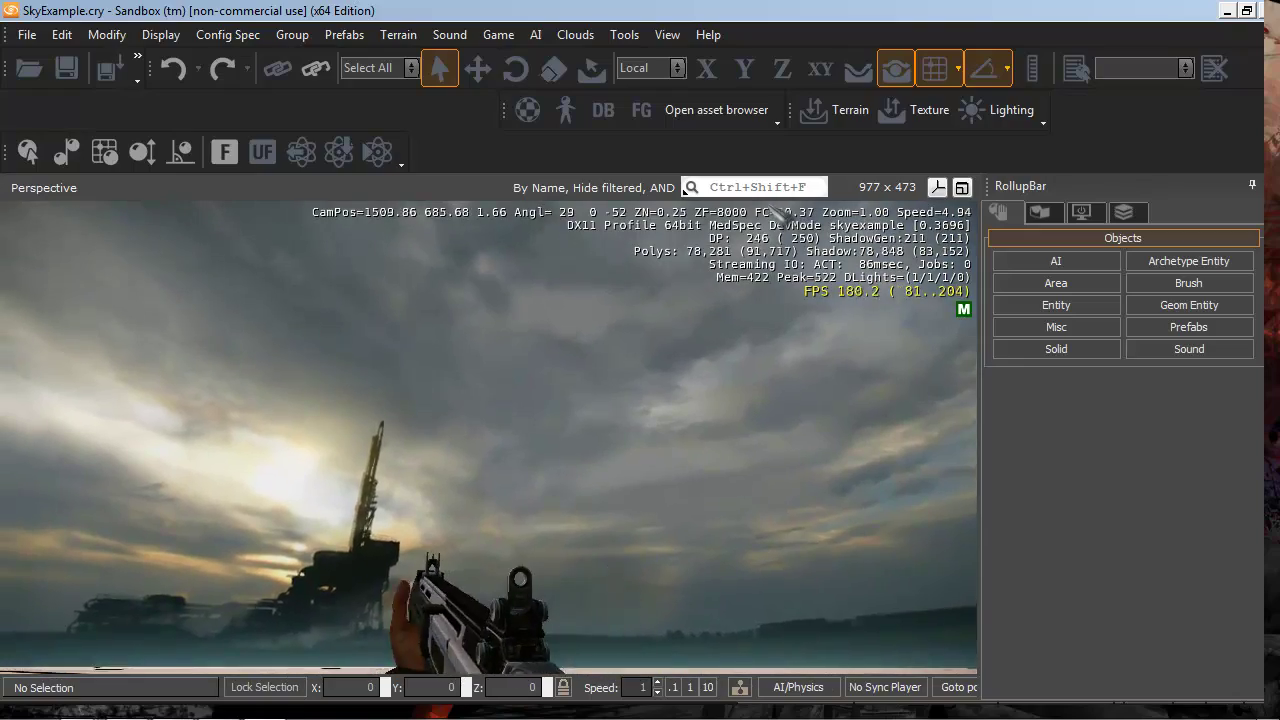
{"action": "left_click_drag", "start_coordinate": [777, 207], "coordinate": [986, 409]}
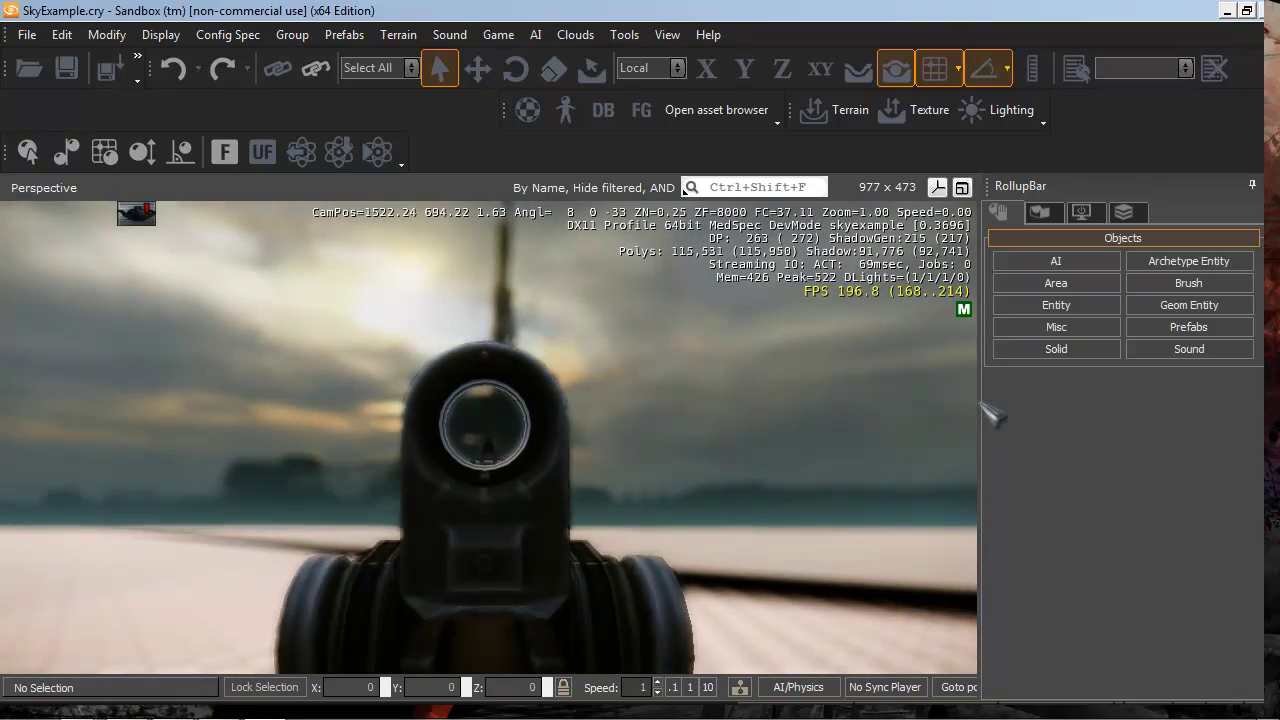
{"action": "right_click", "coordinate": [986, 409]}
Step: Fire the rocket launcher toward the horizon and examine the distant machine up close through the binoculars
{"action": "scroll", "coordinate": [986, 409], "scroll_direction": "down", "scroll_amount": 1}
{"action": "left_click", "coordinate": [986, 409]}
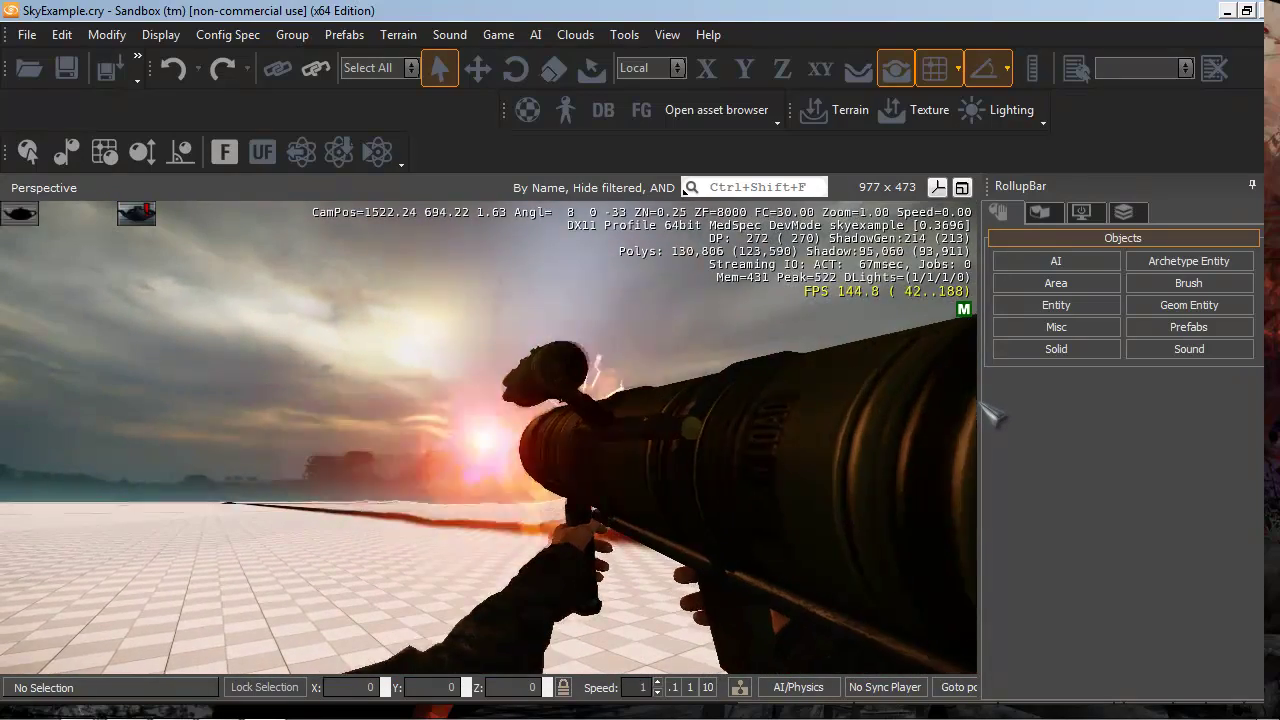
{"action": "scroll", "coordinate": [990, 413], "scroll_direction": "down", "scroll_amount": 1}
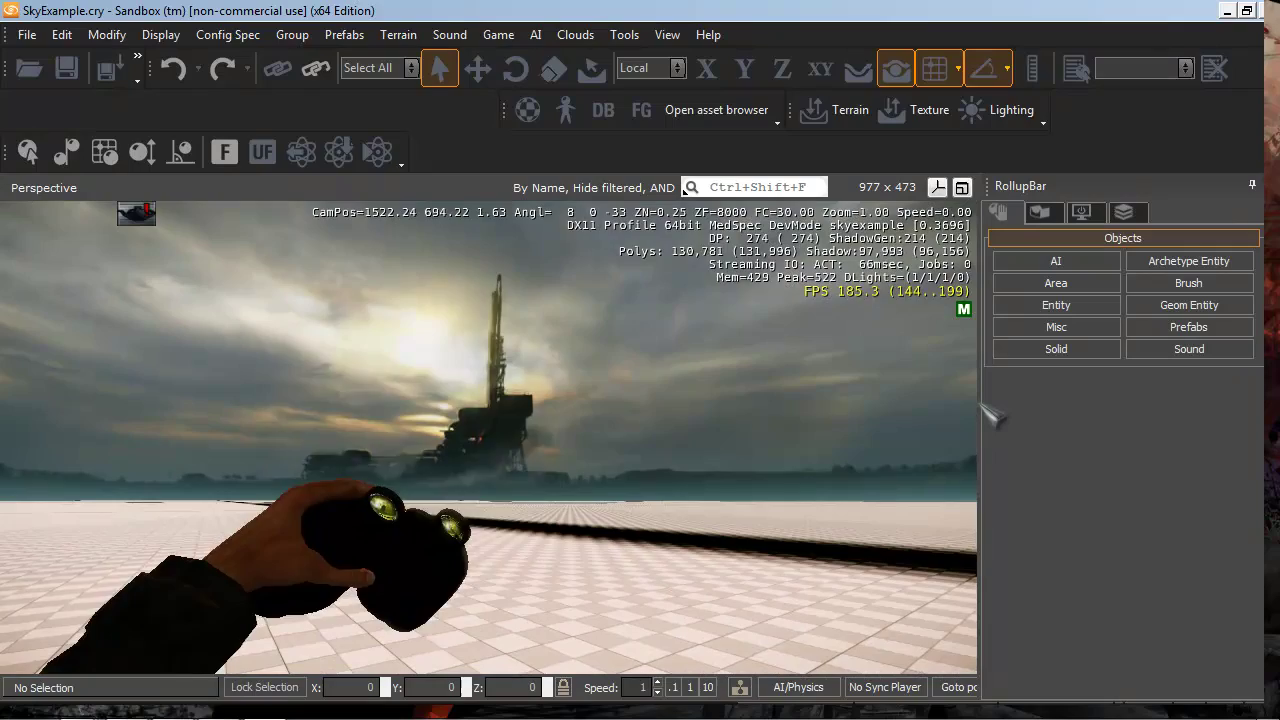
{"action": "scroll", "coordinate": [979, 416], "scroll_direction": "up", "scroll_amount": 1}
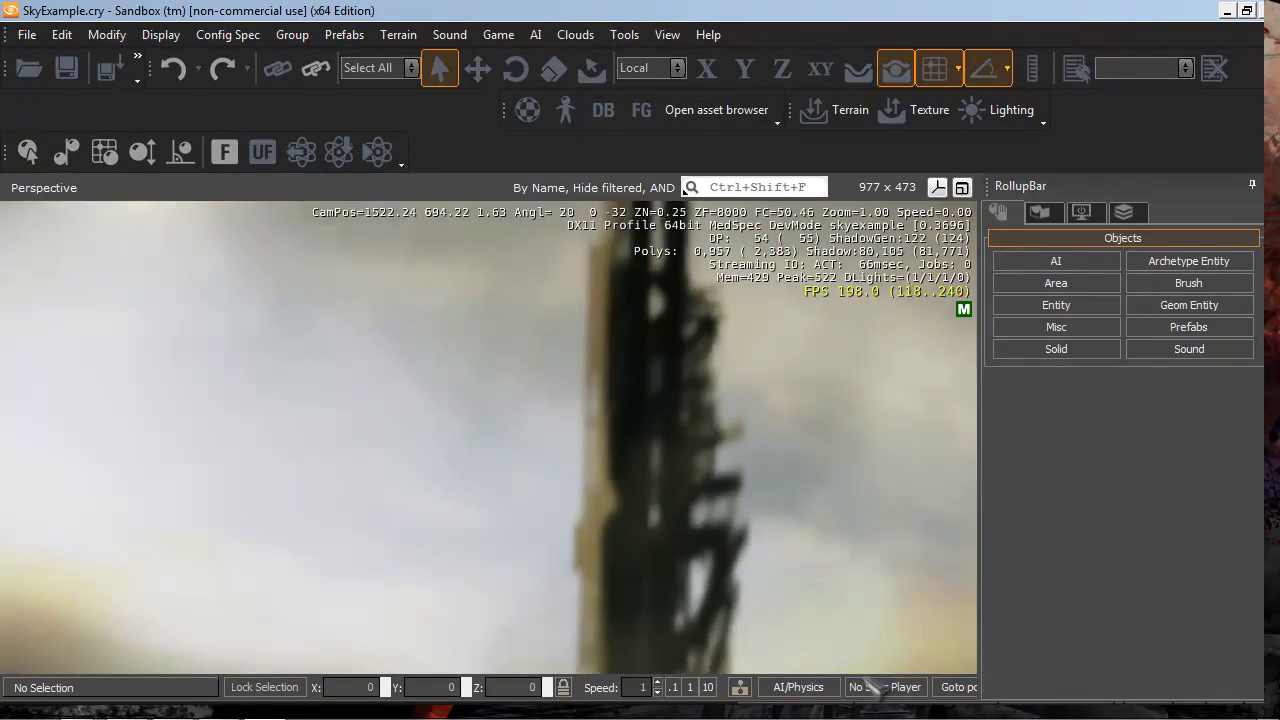
{"action": "key", "text": "Escape"}
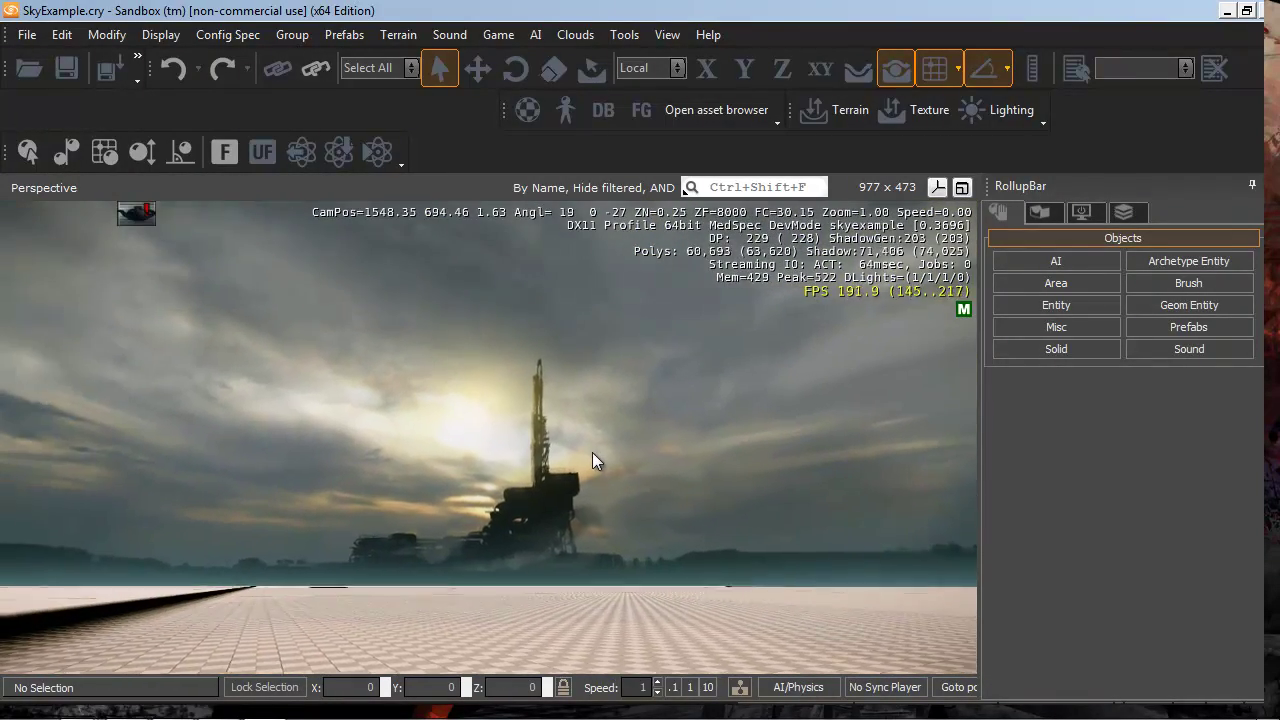
{"action": "left_click_drag", "start_coordinate": [650, 442], "coordinate": [650, 443]}
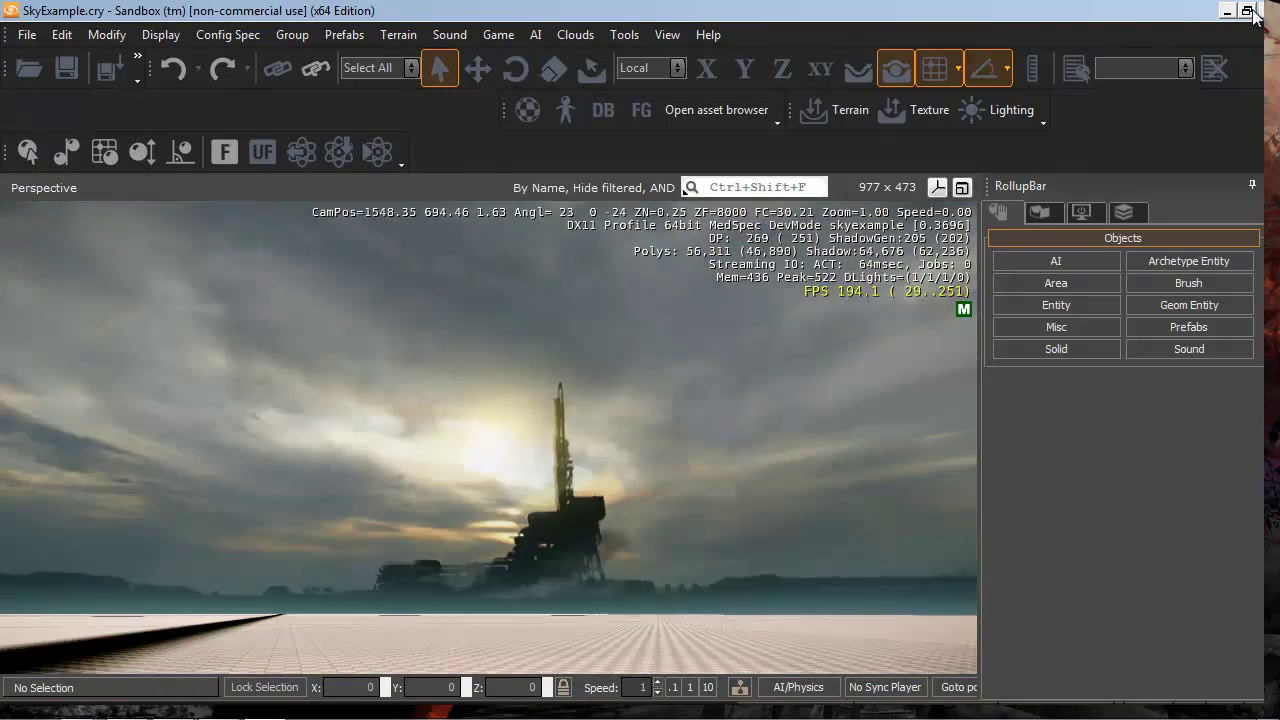
Step: Close the Sandbox editor
{"action": "left_click", "coordinate": [1250, 12]}
{"action": "left_click", "coordinate": [1166, 259]}
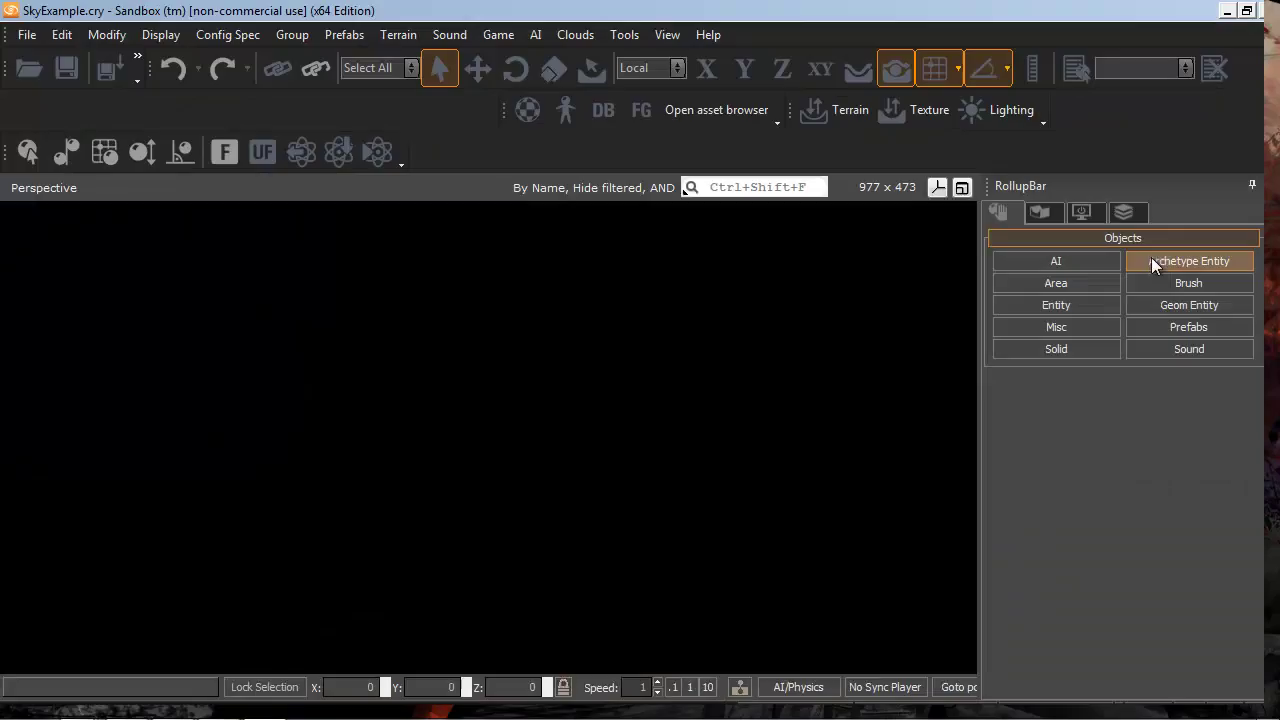